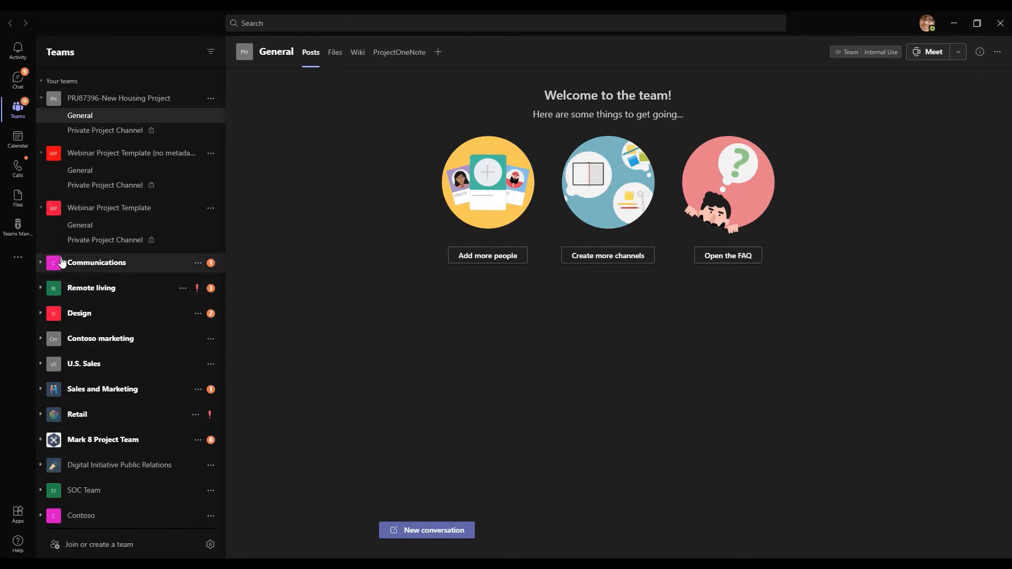
# Search the full app catalogue for "teams manager" and view the Teams Manager app's details.
pyautogui.click(24, 237)
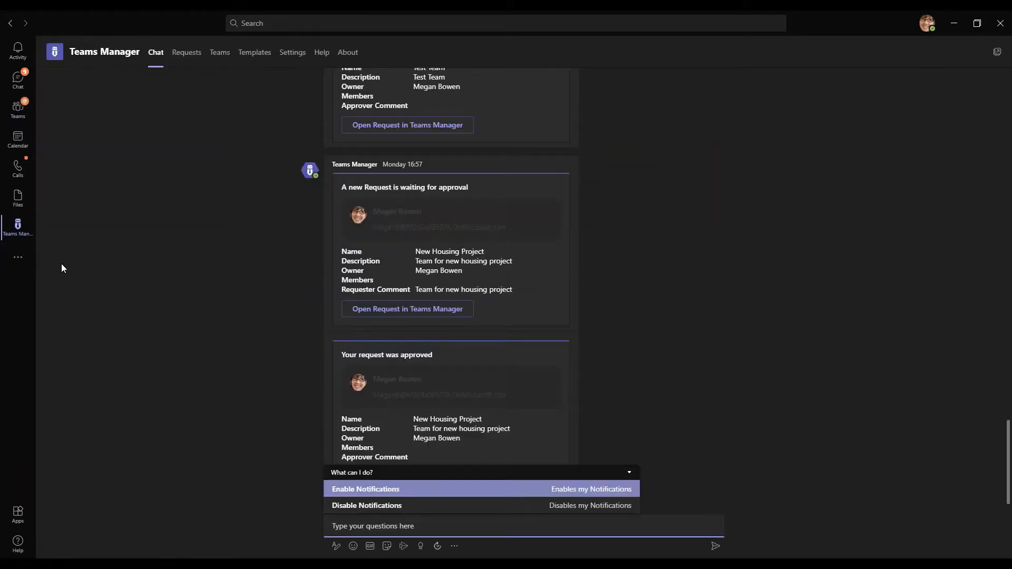
pyautogui.click(22, 268)
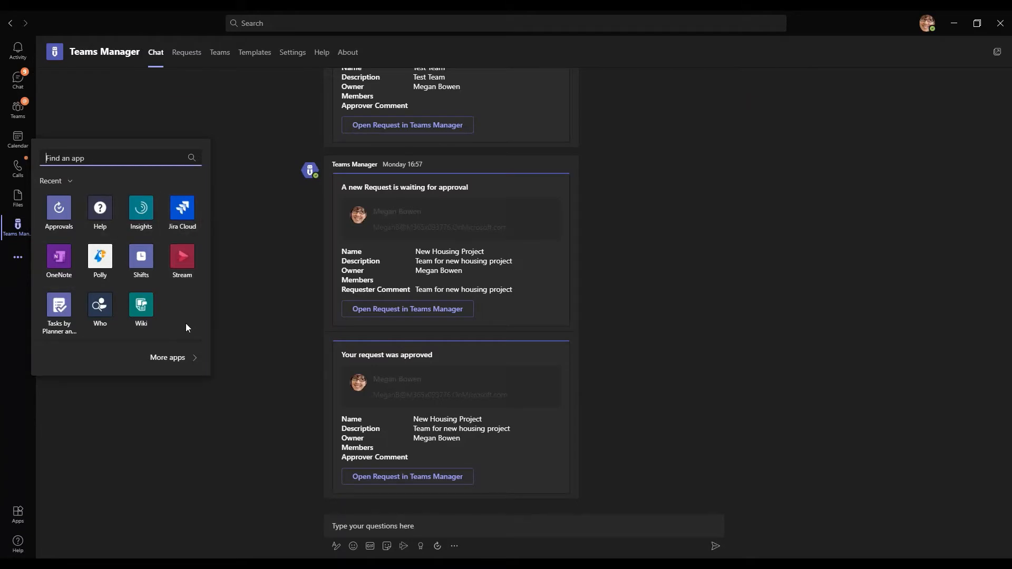
pyautogui.click(167, 358)
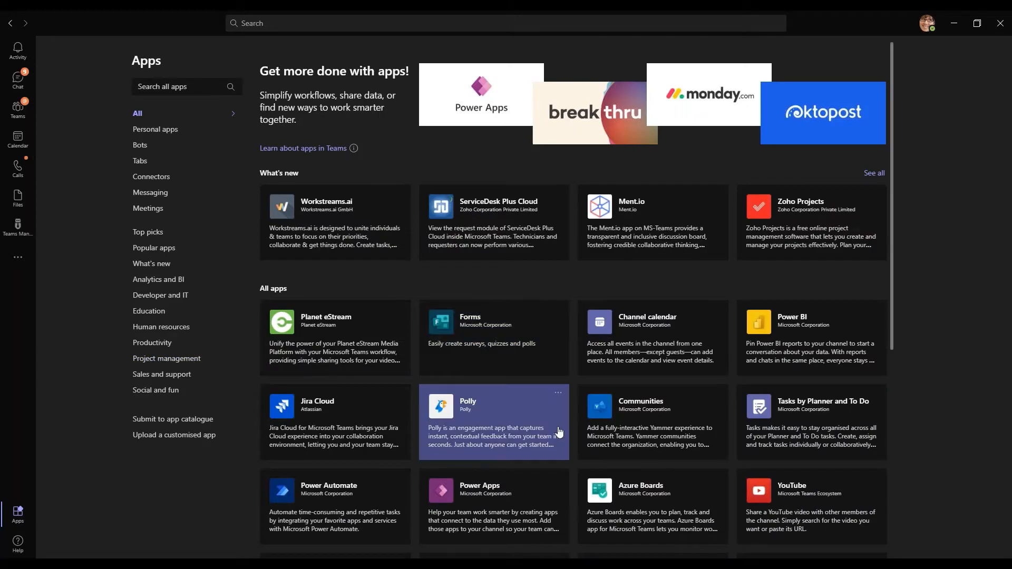
pyautogui.scroll(-6, 559, 432)
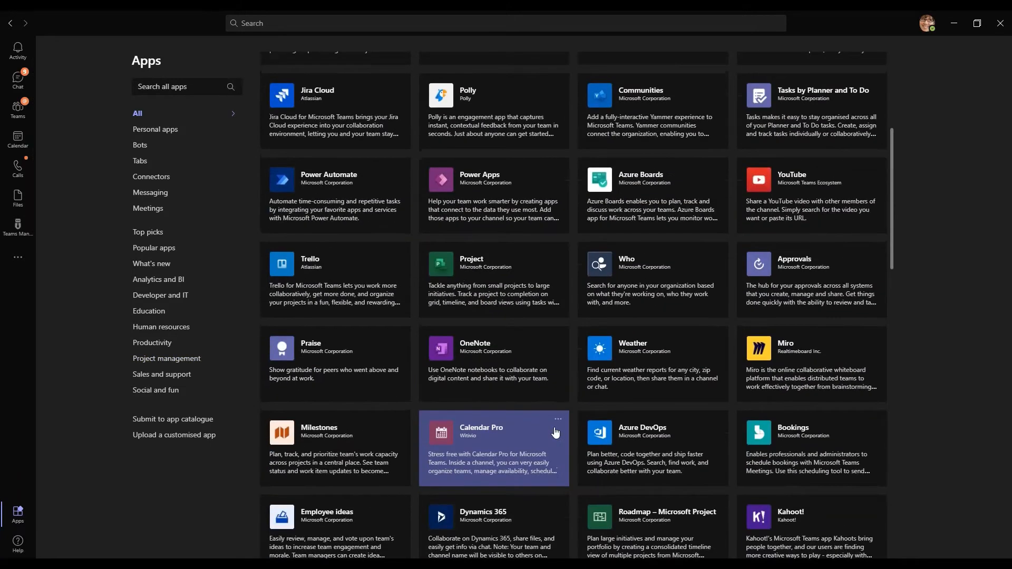
pyautogui.scroll(6, 556, 432)
pyautogui.click(193, 88)
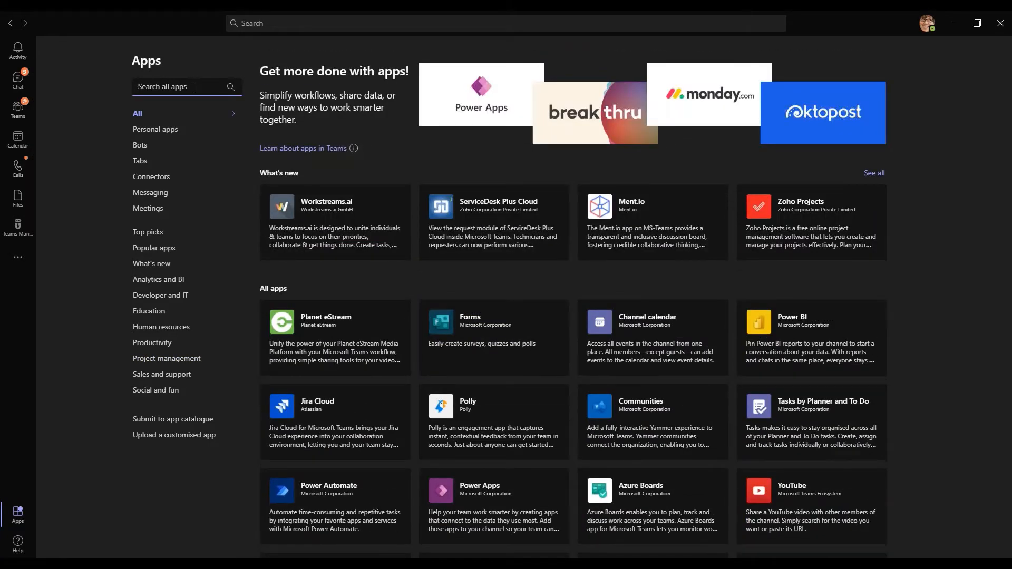
pyautogui.write('teams manager')
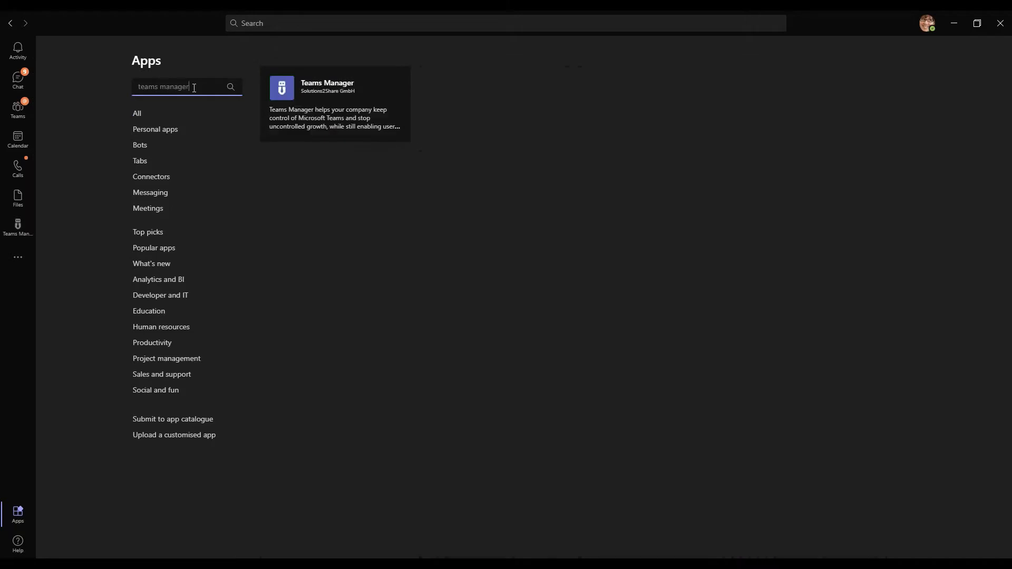
pyautogui.click(324, 131)
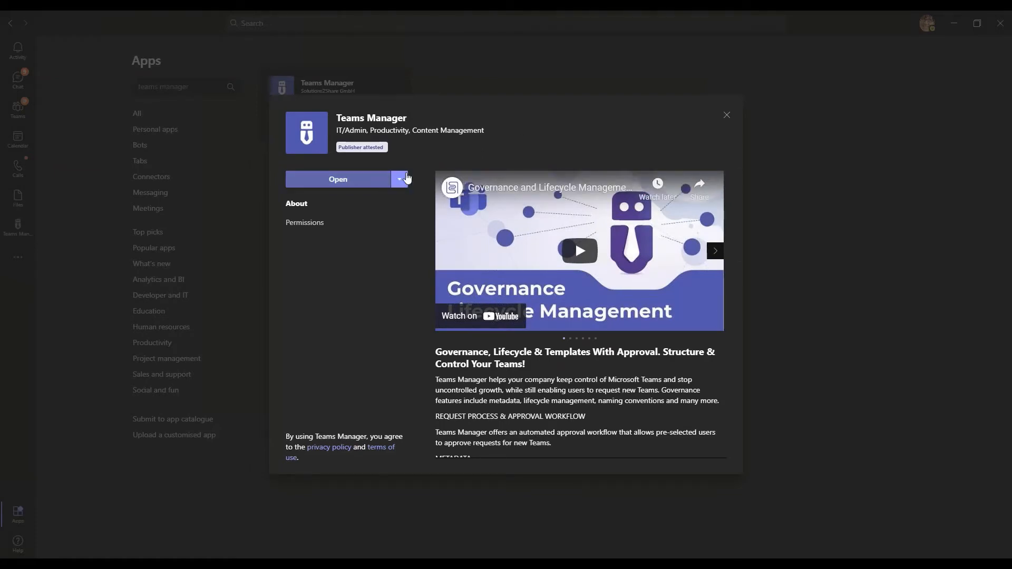
pyautogui.click(726, 115)
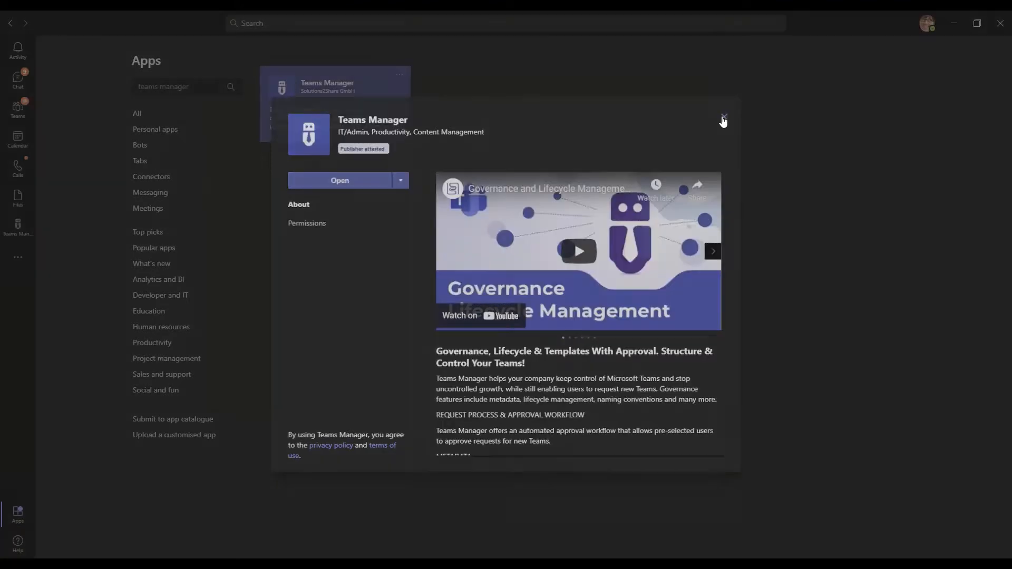
# Open the requests view of Teams Manager and sign in with the Microsoft account, entering the account password.
pyautogui.click(18, 230)
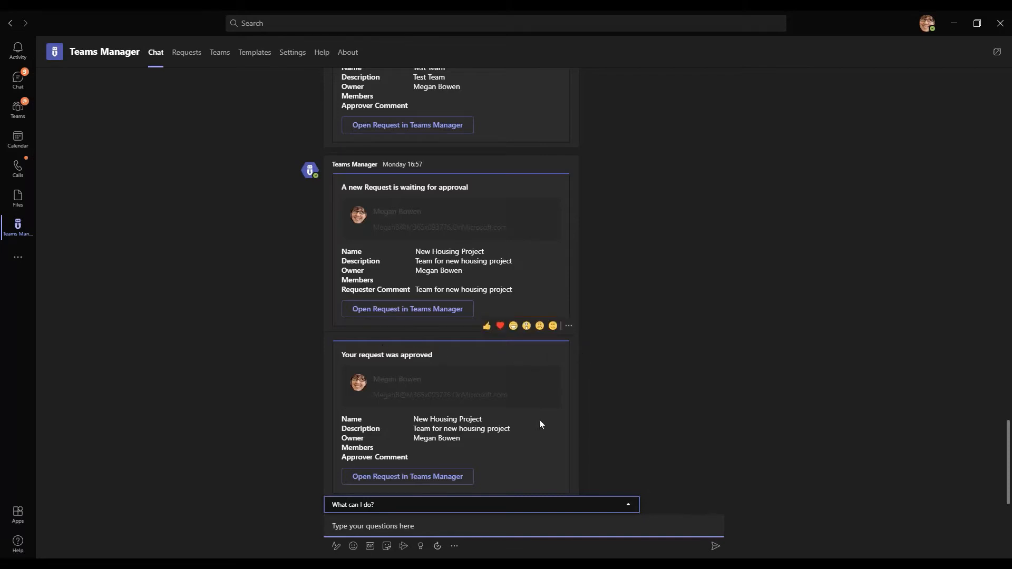
pyautogui.click(192, 58)
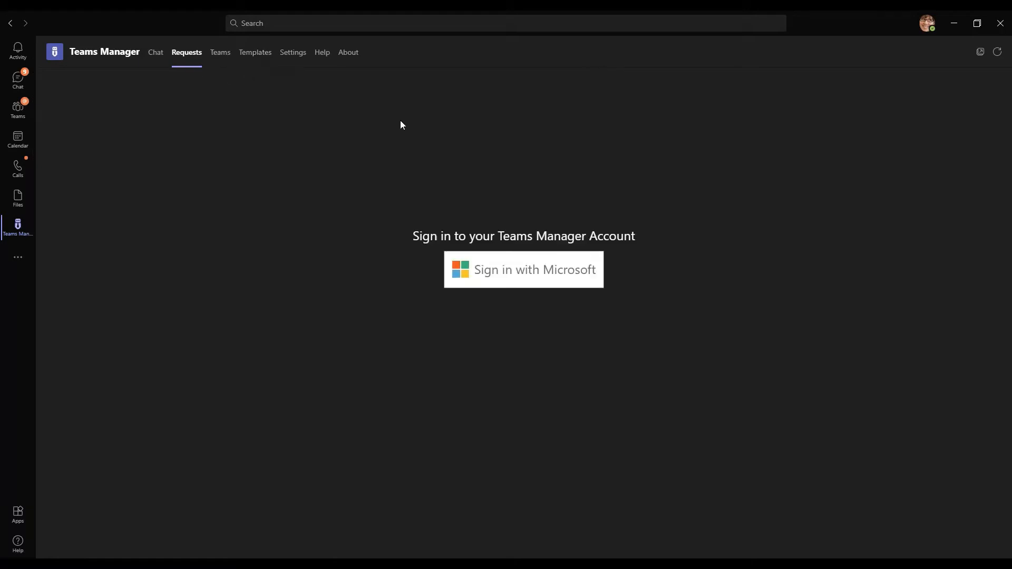
pyautogui.click(512, 276)
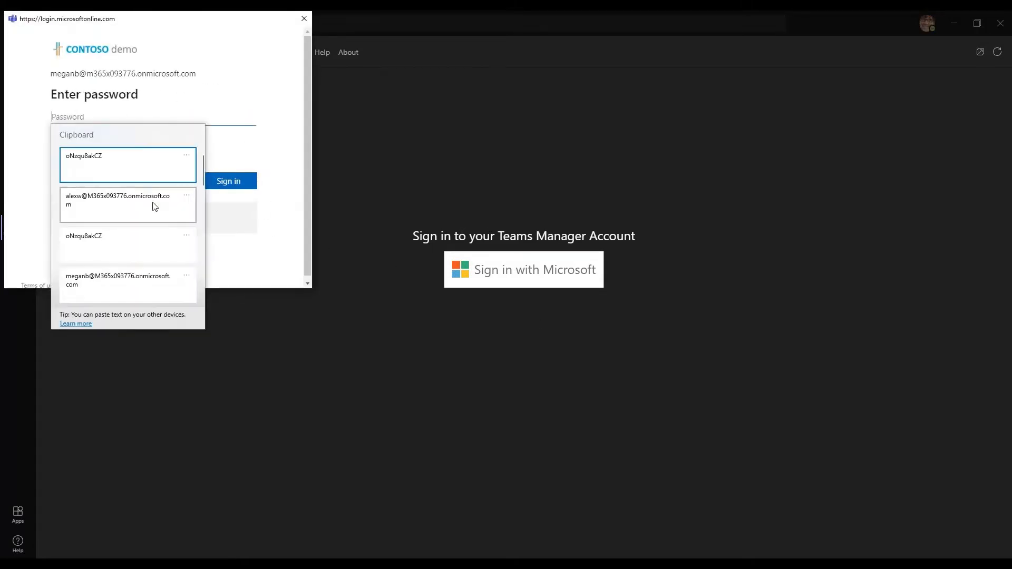
pyautogui.click(125, 242)
pyautogui.click(232, 184)
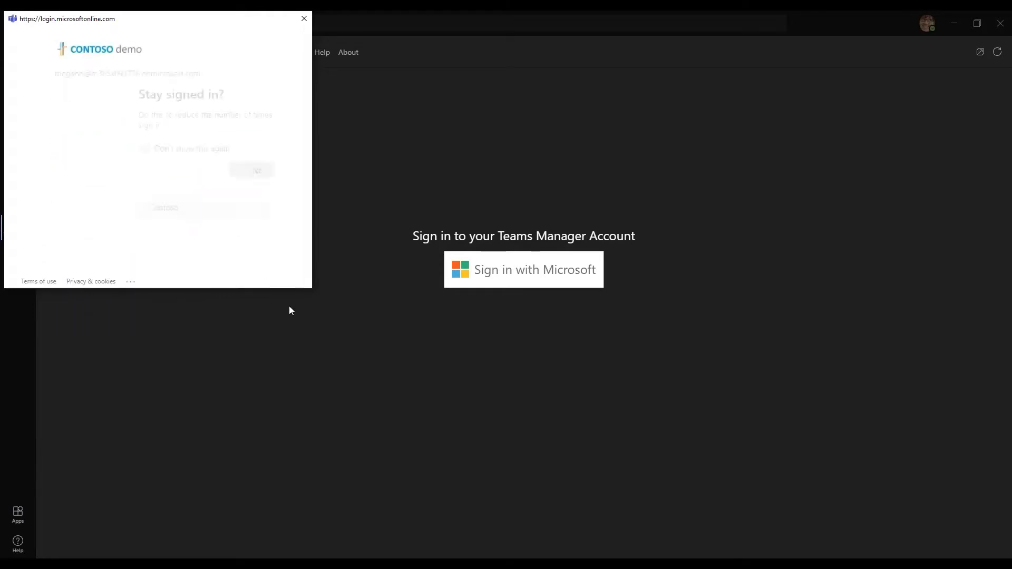
pyautogui.click(235, 174)
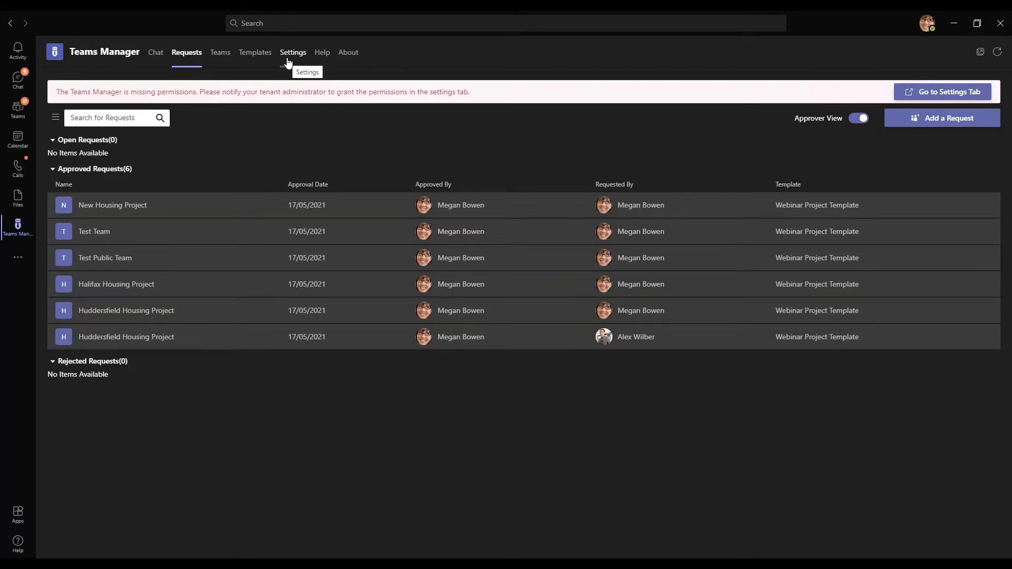
# Create a team template in Teams Manager with "Project Template" as both its name and description.
pyautogui.click(255, 53)
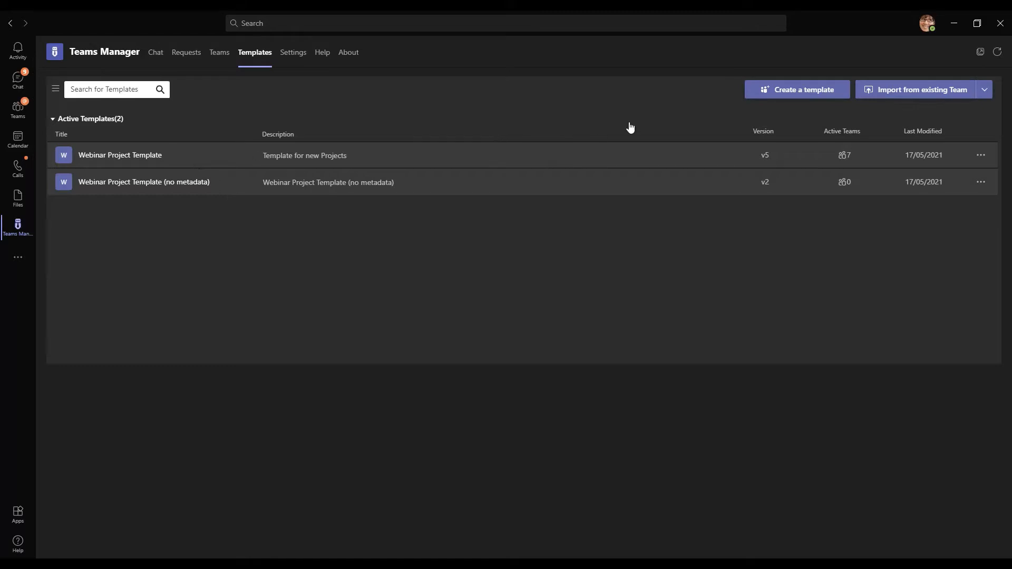
pyautogui.click(790, 98)
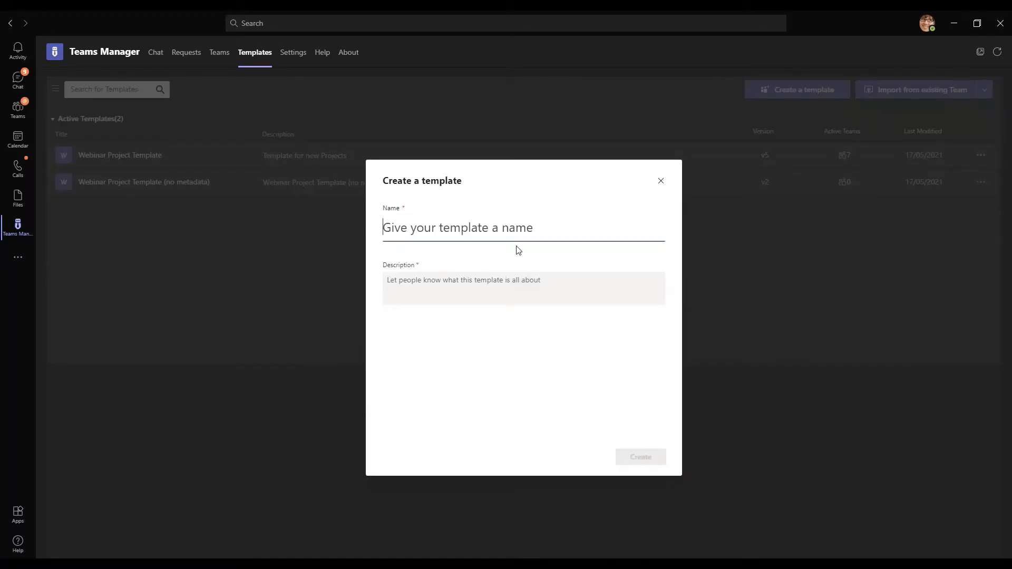
pyautogui.write('Projec')
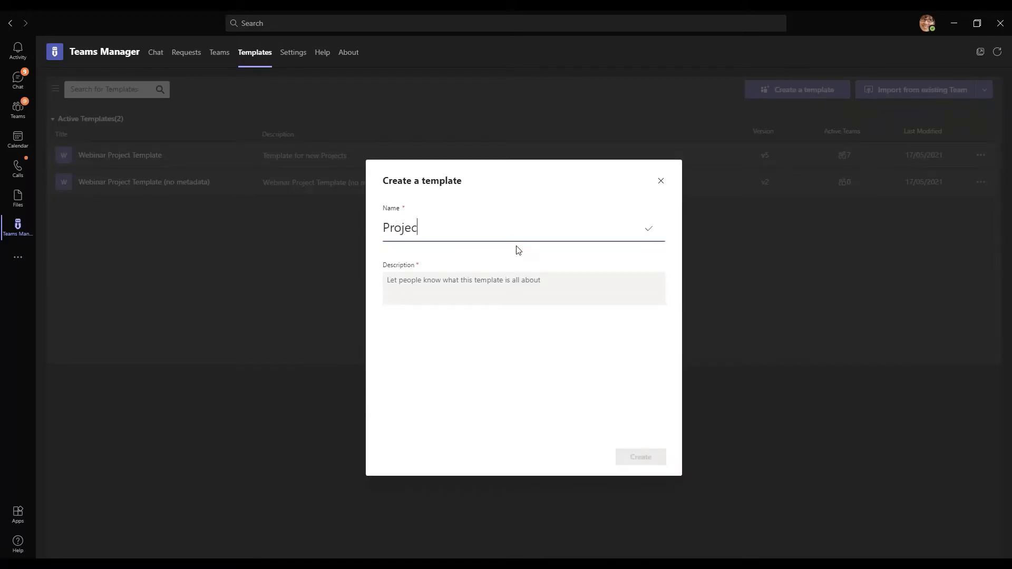
pyautogui.write('t Template')
pyautogui.hotkey('shift', 'Left')
pyautogui.hotkey('shift', 'Left')
pyautogui.hotkey('shift', 'Left')
pyautogui.hotkey('shift', 'Left')
pyautogui.hotkey('shift', 'Left')
pyautogui.hotkey('shift', 'Left')
pyautogui.hotkey('shift', 'Left')
pyautogui.hotkey('shift', 'Left')
pyautogui.hotkey('shift', 'Left')
pyautogui.hotkey('shift', 'Left')
pyautogui.hotkey('shift', 'Left')
pyautogui.hotkey('shift', 'Left')
pyautogui.hotkey('shift', 'Left')
pyautogui.hotkey('shift', 'Left')
pyautogui.hotkey('shift', 'Left')
pyautogui.hotkey('shift', 'Left')
pyautogui.hotkey('ctrl', 'c')
pyautogui.click(421, 280)
pyautogui.hotkey('ctrl', 'v')
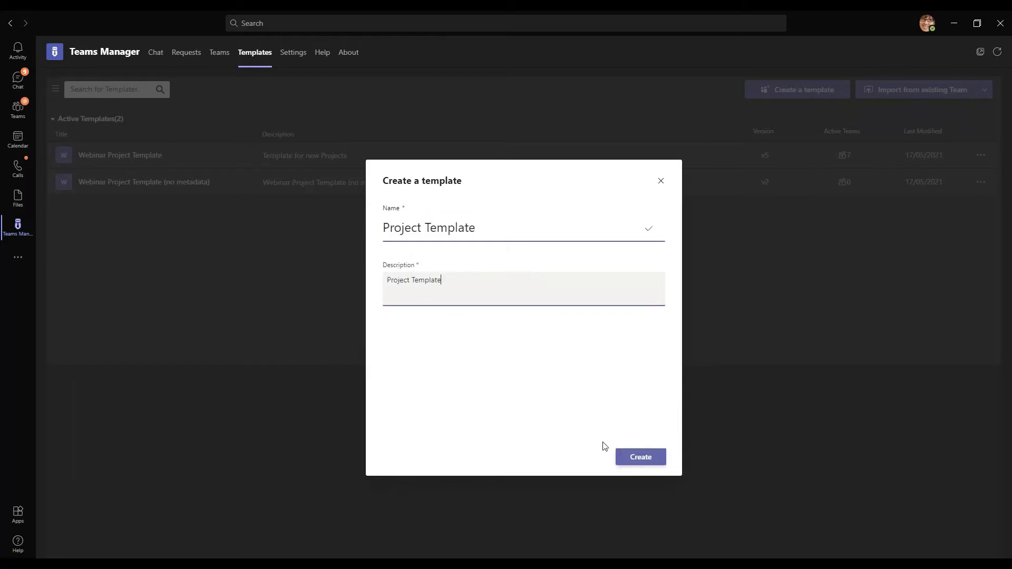
pyautogui.click(637, 456)
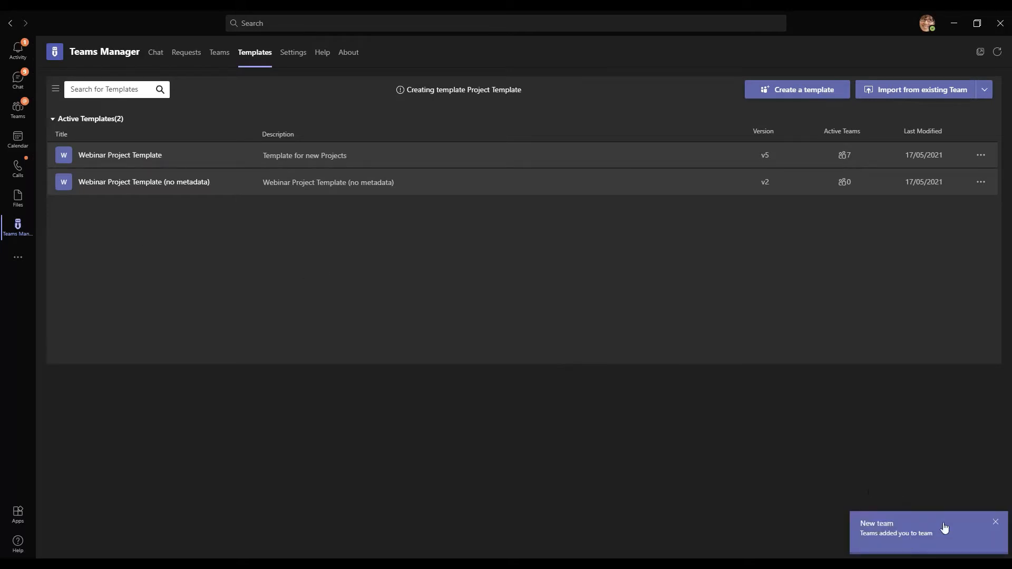
# Examine the Webinar Project Template team's General channel files, its ProjectOneNote notebook and its Private Project Channel.
pyautogui.click(142, 159)
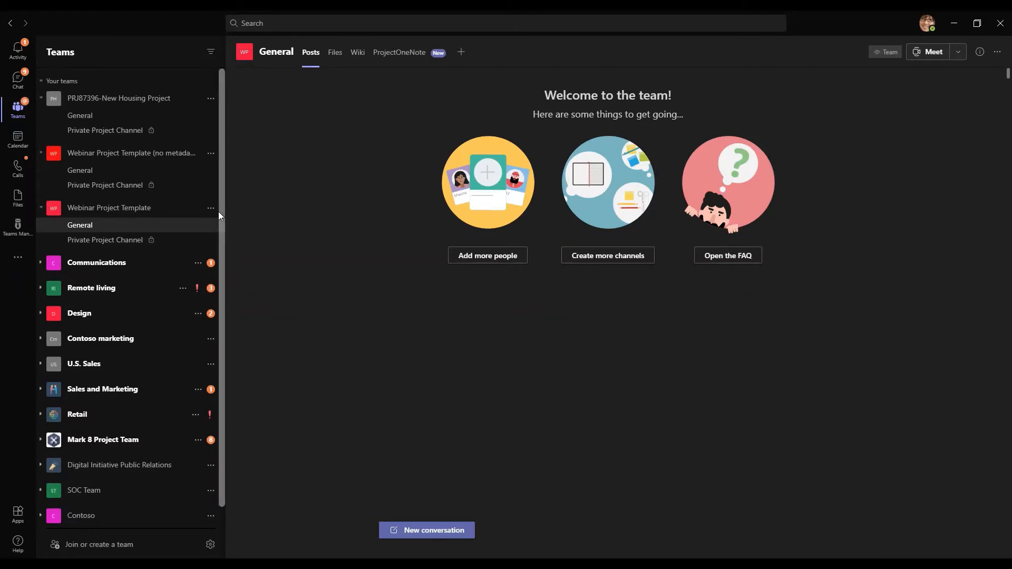
pyautogui.click(336, 54)
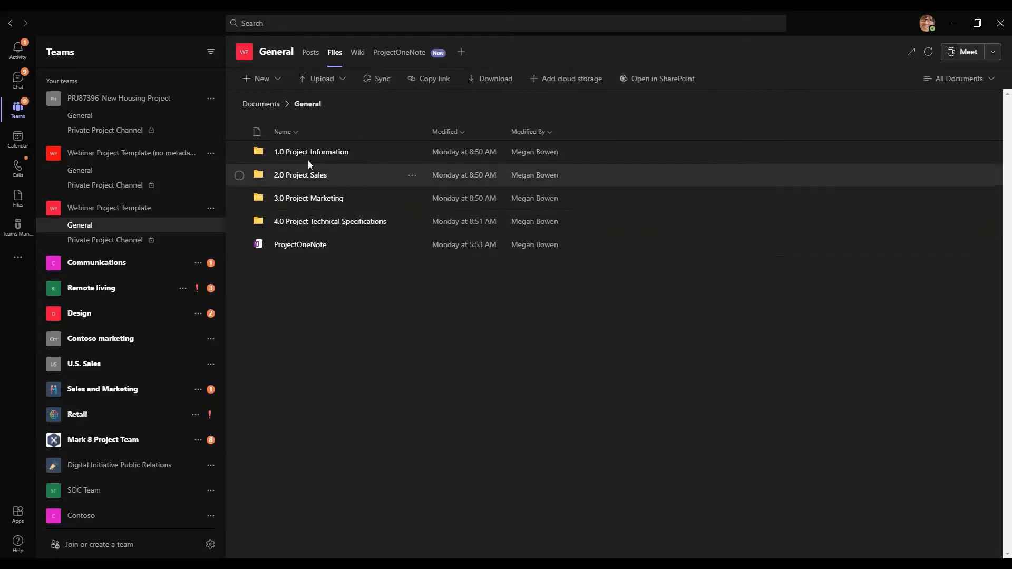
pyautogui.click(399, 59)
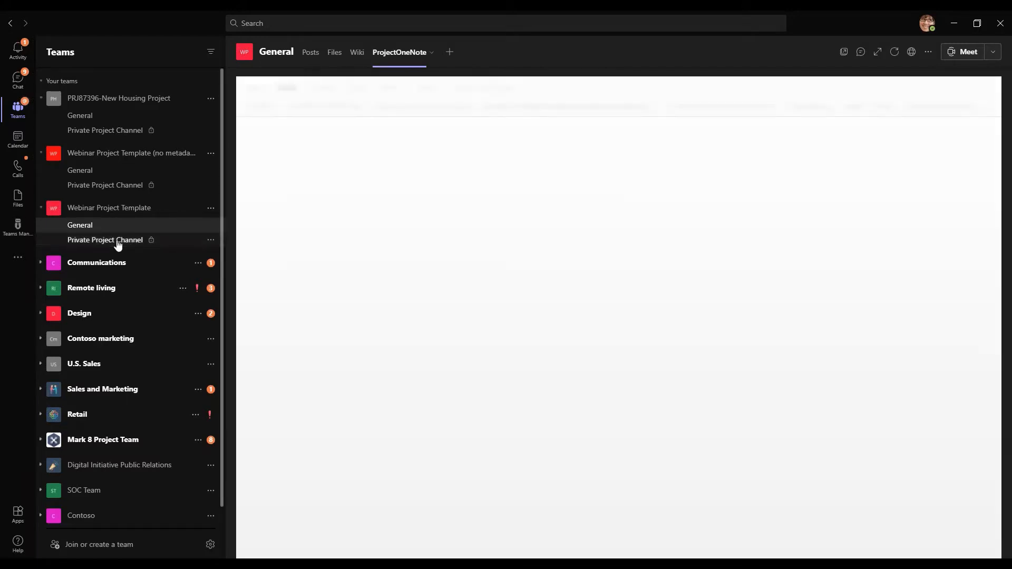
pyautogui.click(117, 240)
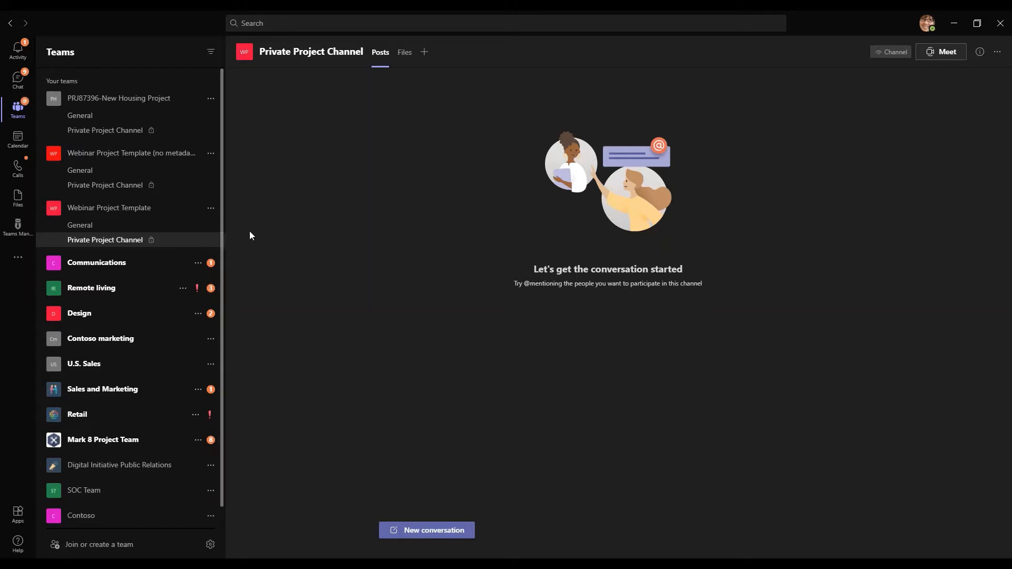
# Remove the Wiki tab from the General channel of the Project Template team.
pyautogui.scroll(-1, 156, 294)
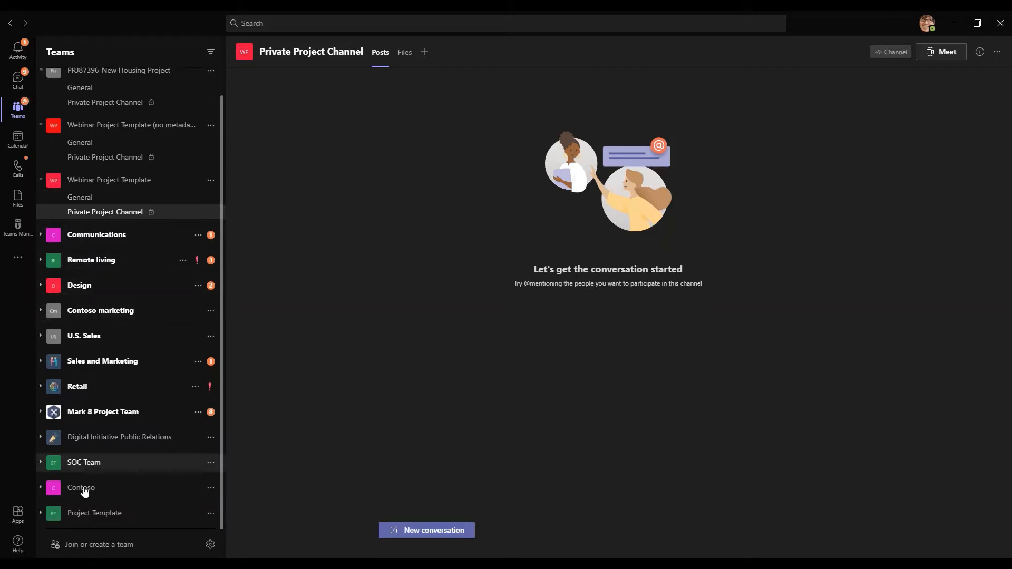
pyautogui.click(41, 512)
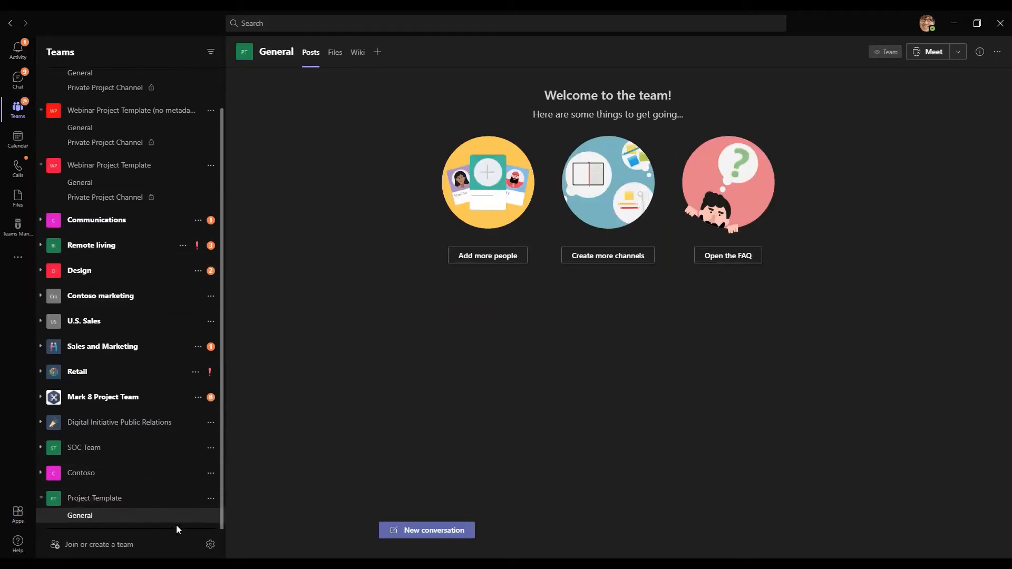
pyautogui.click(363, 55)
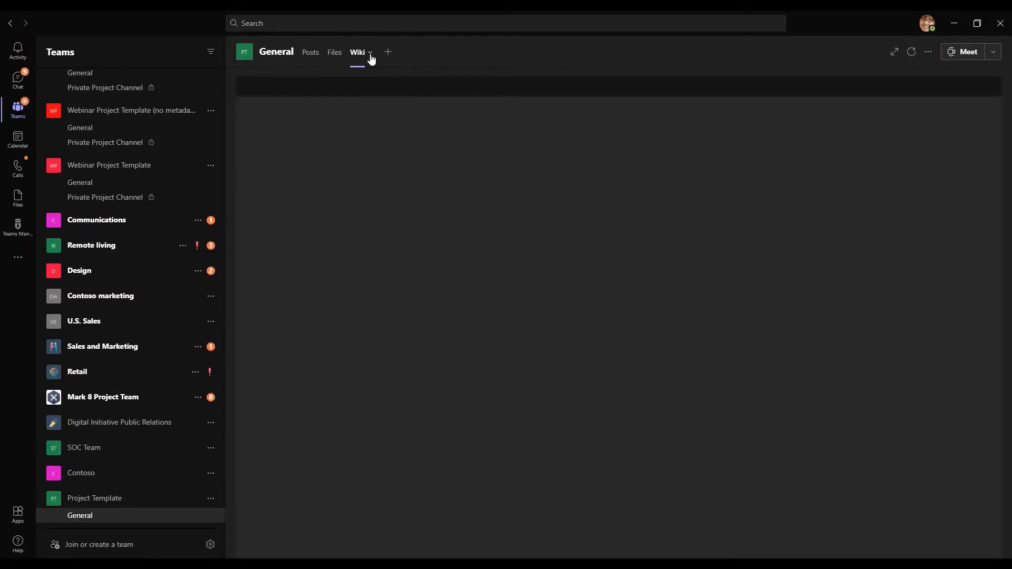
pyautogui.click(365, 54)
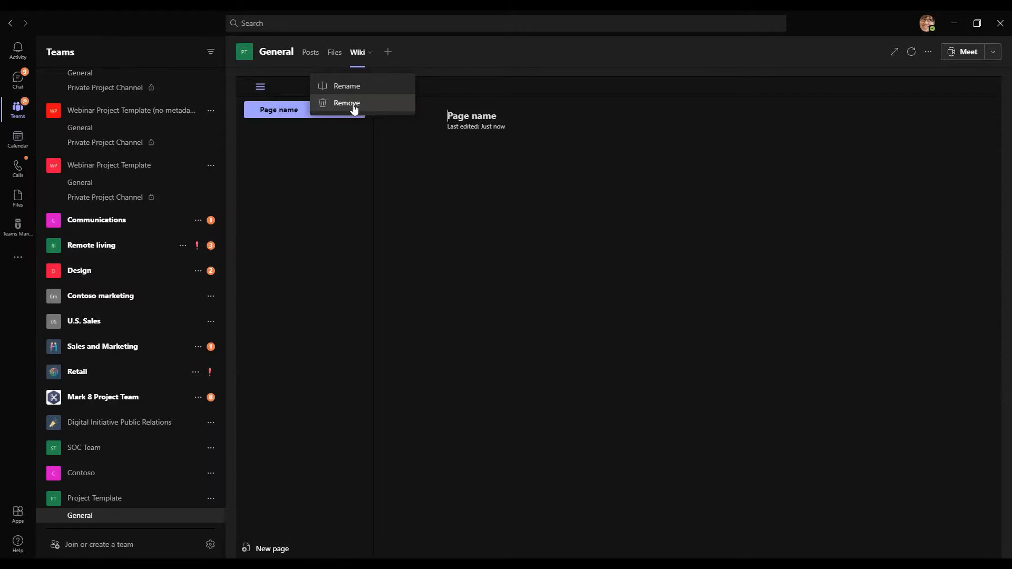
pyautogui.click(352, 105)
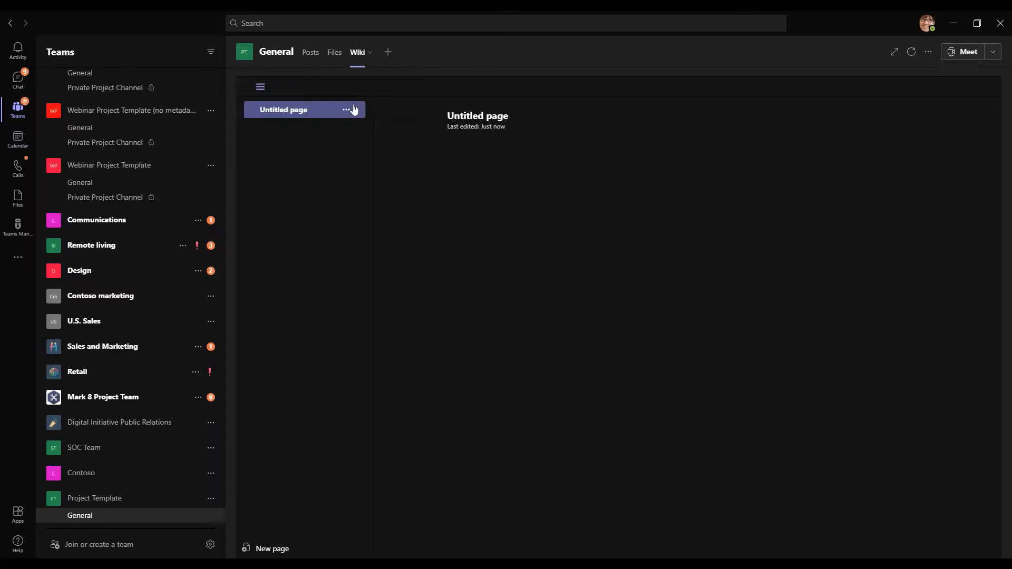
pyautogui.click(628, 306)
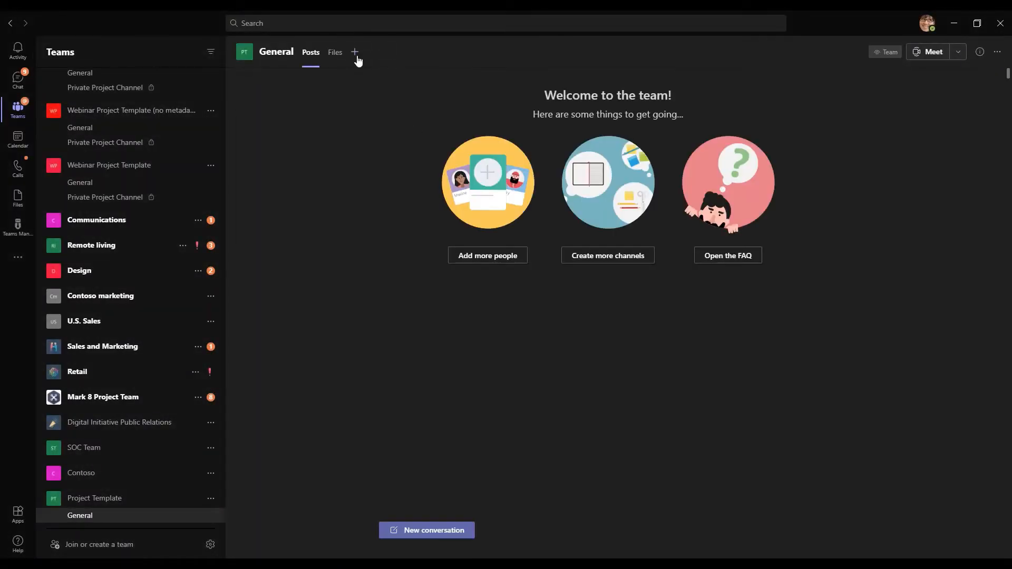
# Add a OneNote tab to the General channel with a new notebook named "Test Project Notebook", without posting about it to the channel.
pyautogui.click(355, 55)
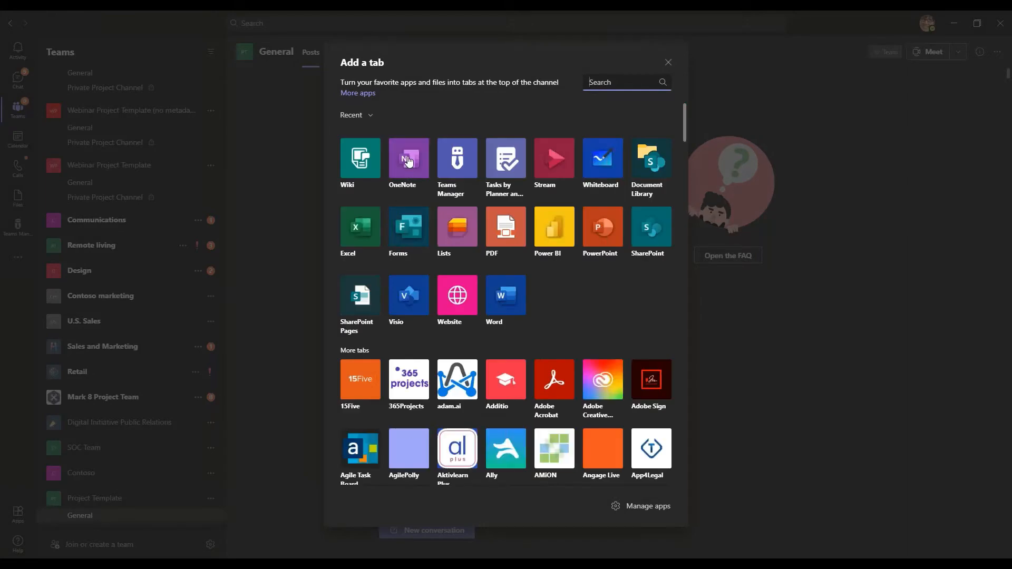
pyautogui.click(409, 158)
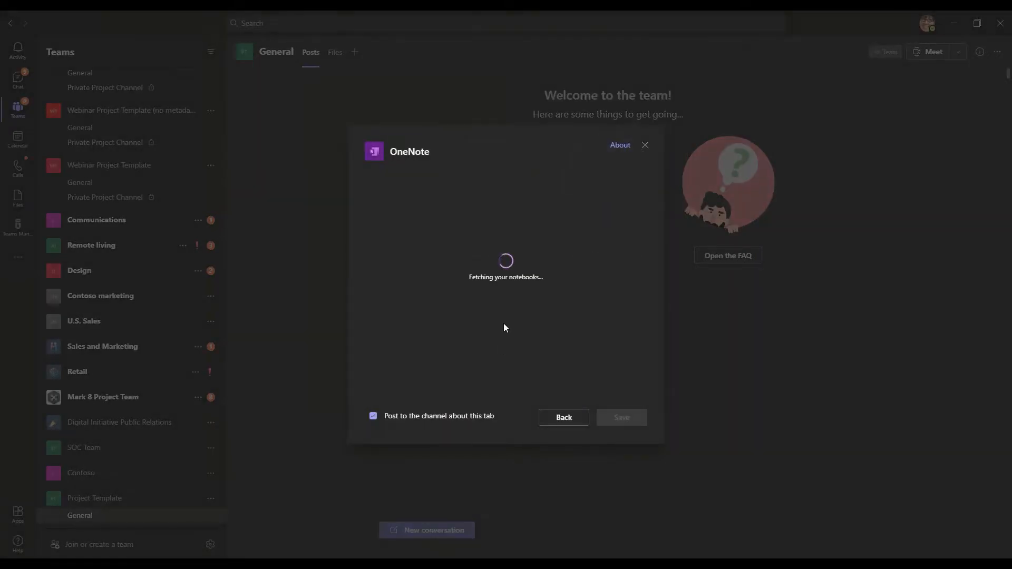
pyautogui.click(373, 416)
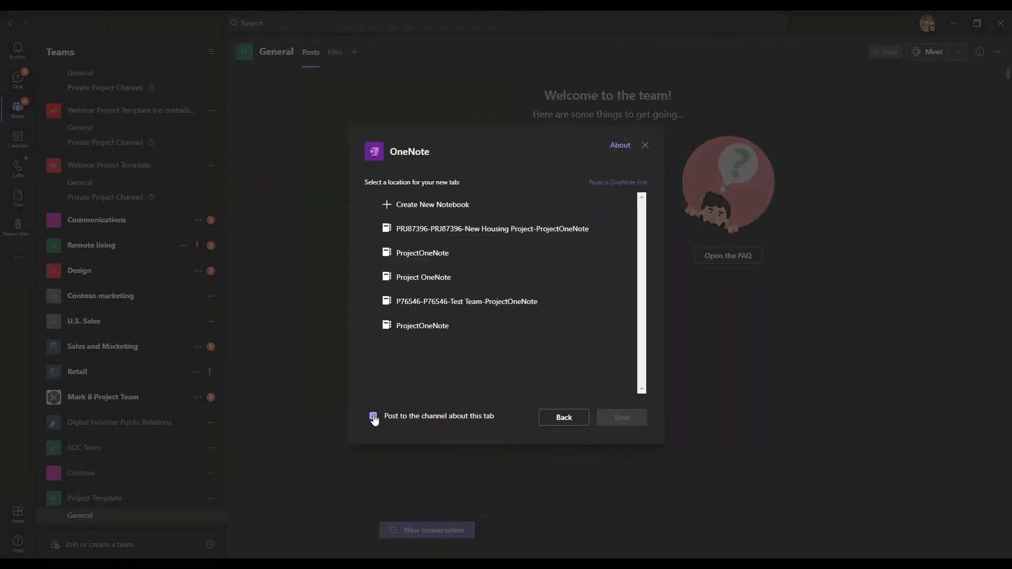
pyautogui.click(459, 204)
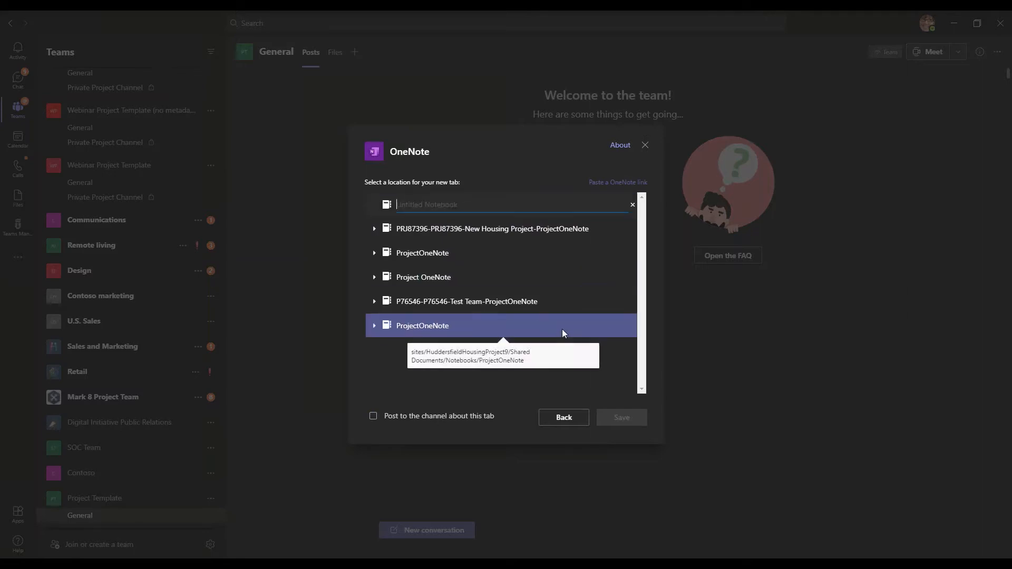
pyautogui.write('Test Projec')
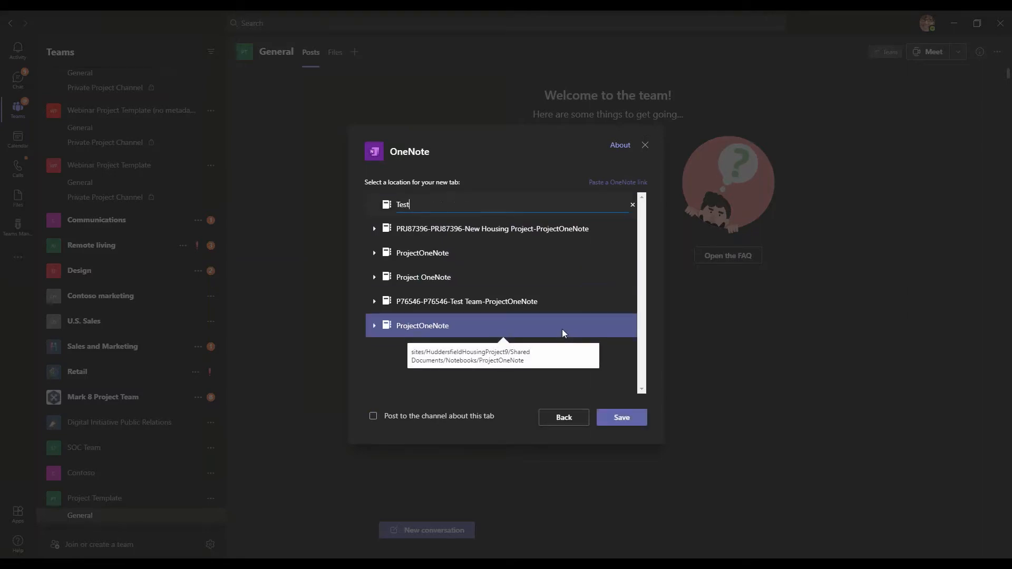
pyautogui.write('t Notebook')
pyautogui.click(633, 419)
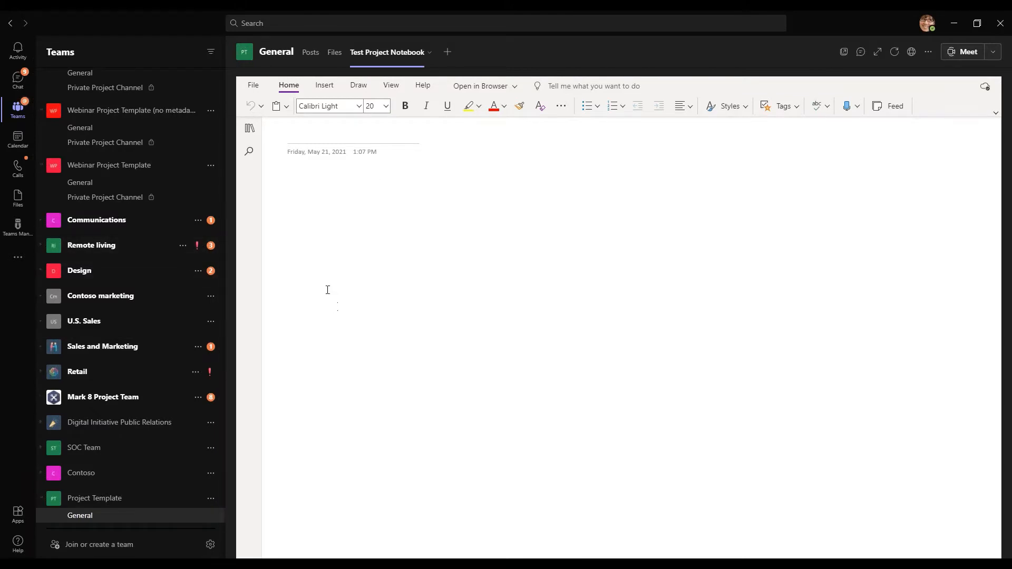
# Save the updated "Project Template" as a new version in Teams Manager.
pyautogui.click(7, 236)
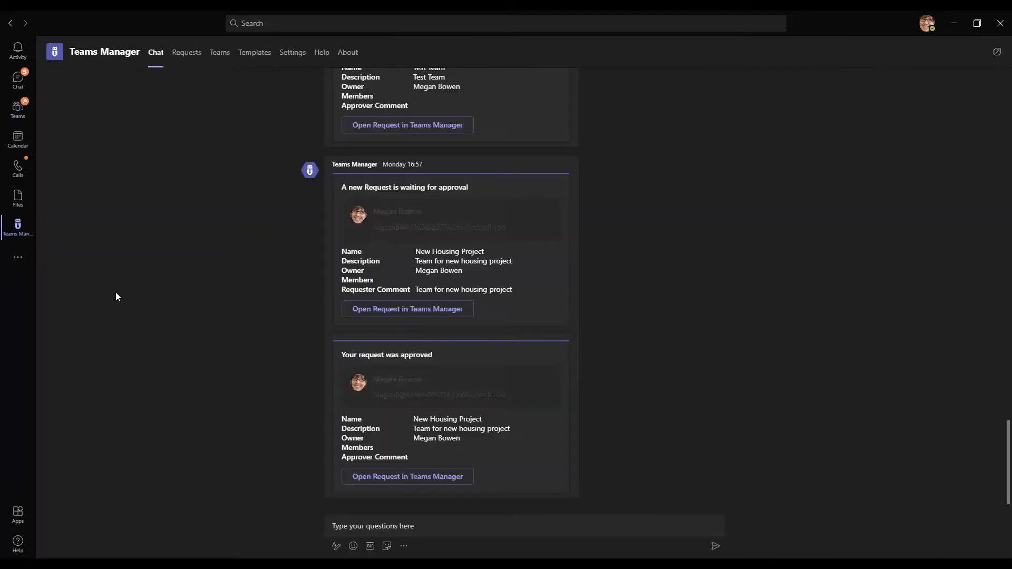
pyautogui.click(254, 53)
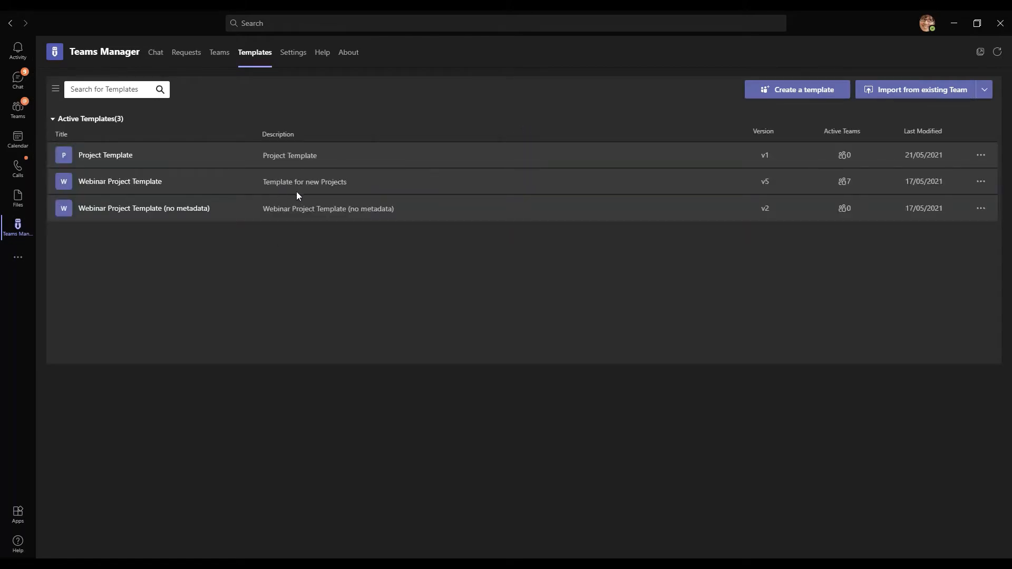
pyautogui.click(981, 156)
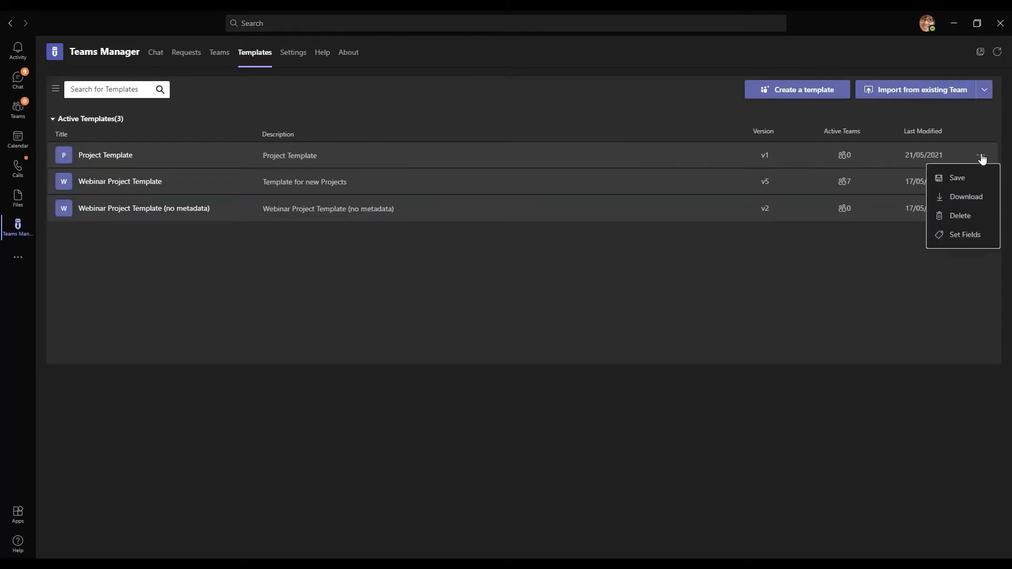
pyautogui.click(969, 182)
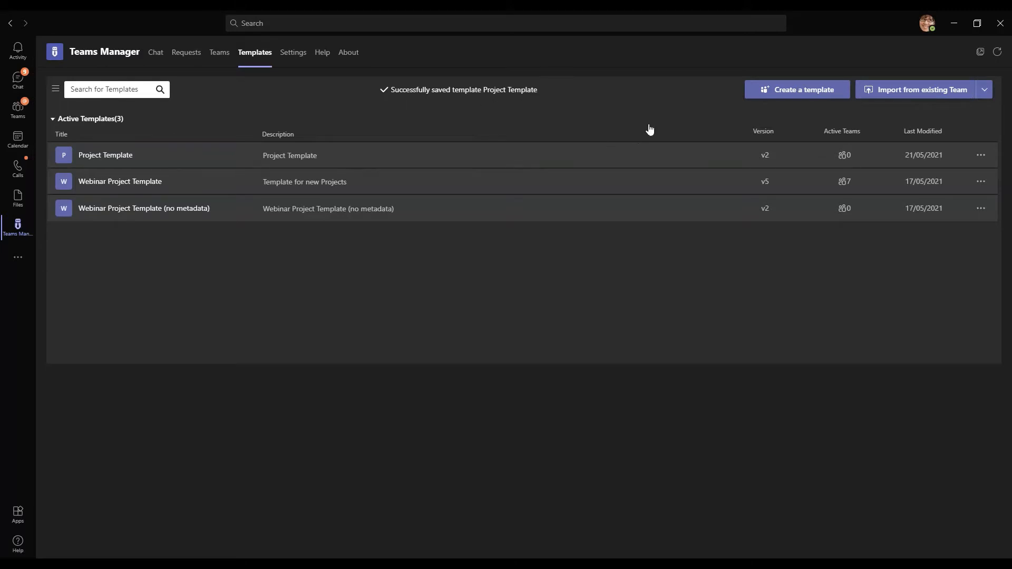
# Switch to the browser Teams session of the other account and display the team list in Teams Manager.
pyautogui.click(226, 62)
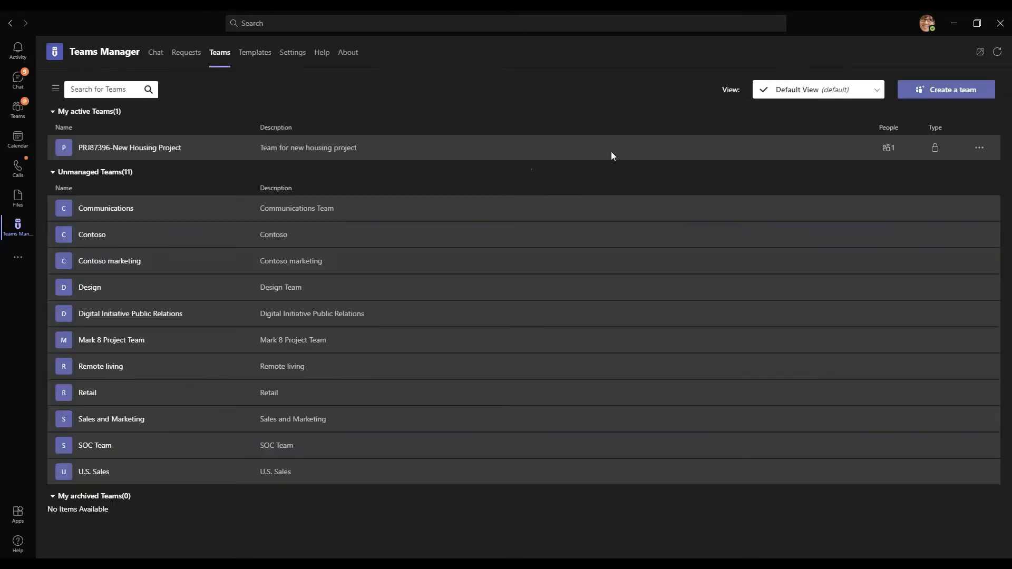
pyautogui.click(943, 97)
pyautogui.click(207, 529)
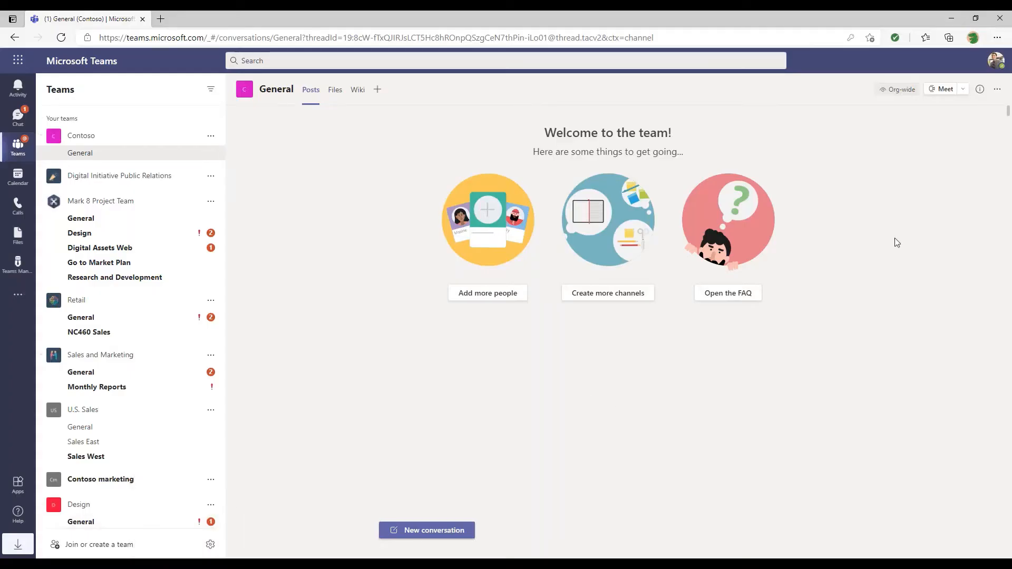
pyautogui.click(994, 61)
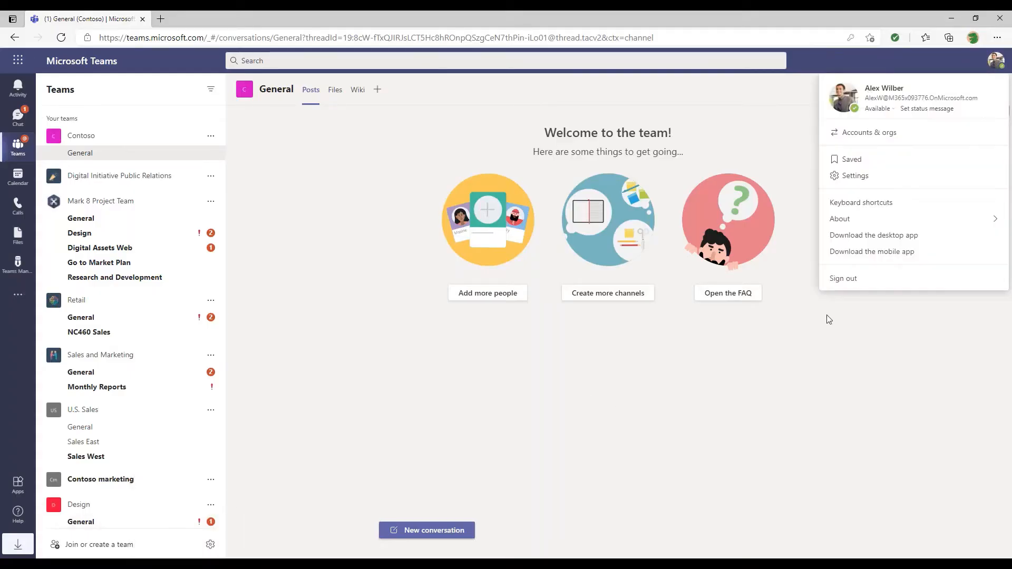
pyautogui.click(763, 415)
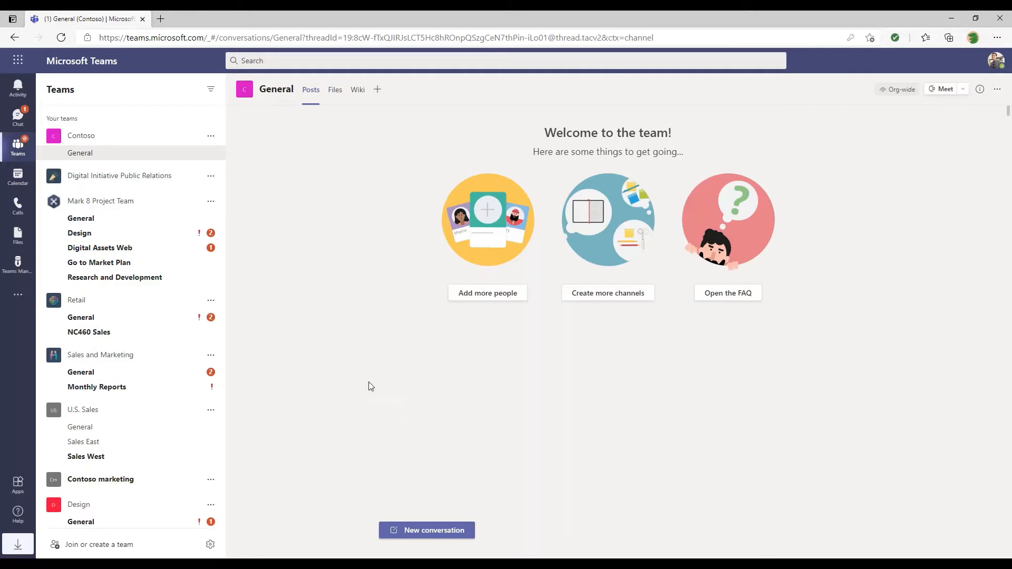
pyautogui.click(15, 266)
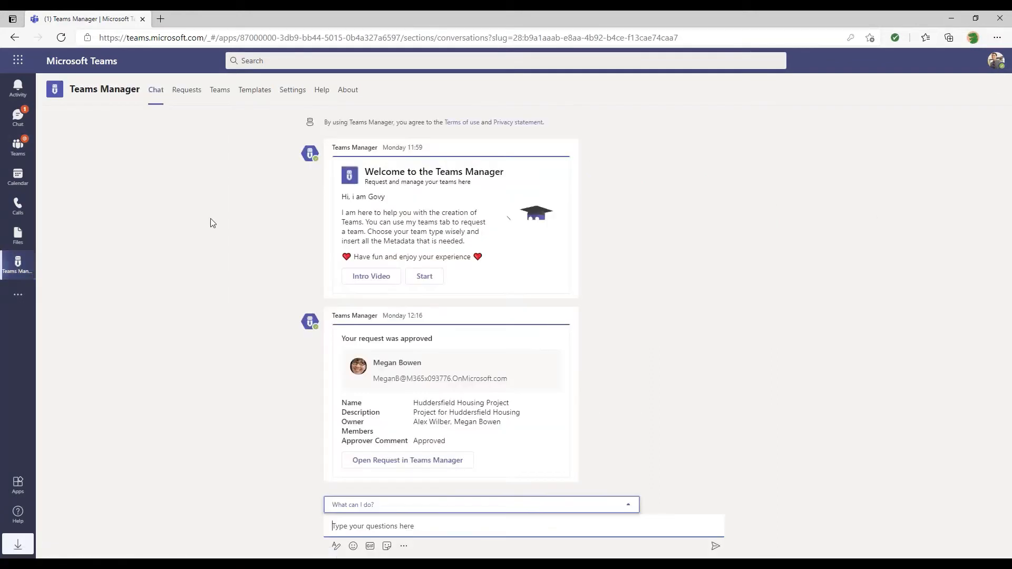
pyautogui.click(217, 94)
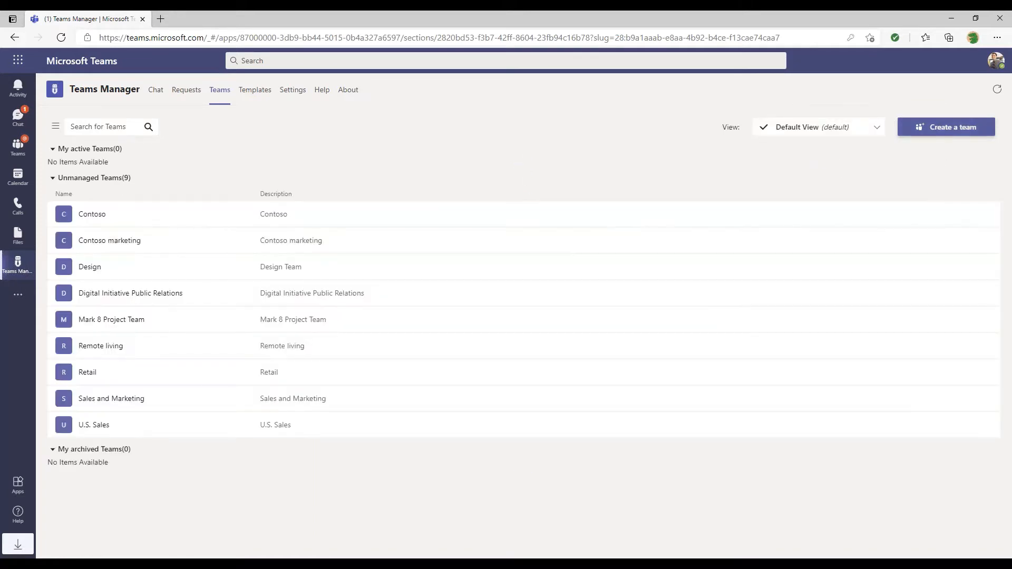
# Start a new private team request based on "Project Template".
pyautogui.click(933, 128)
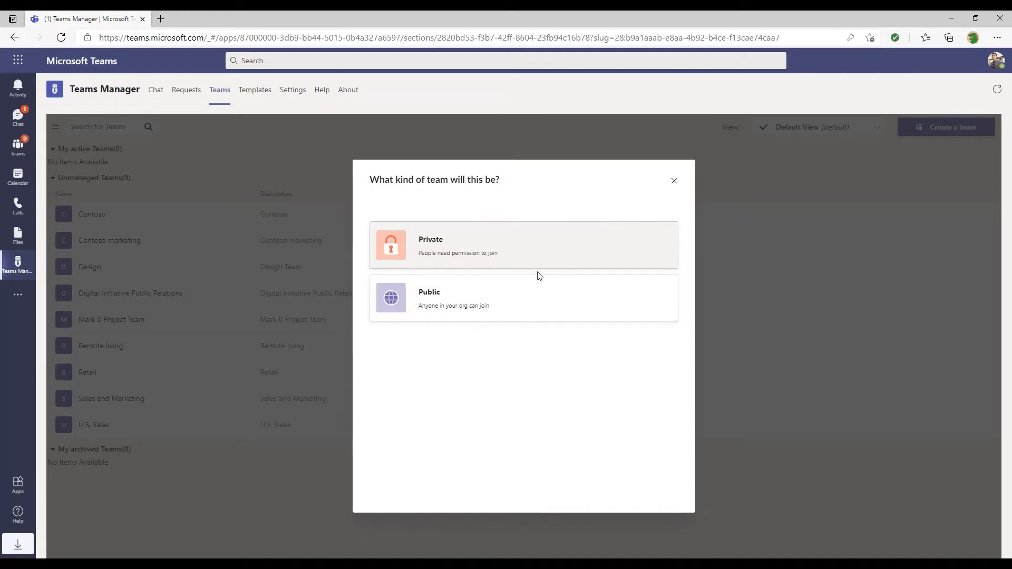
pyautogui.click(515, 250)
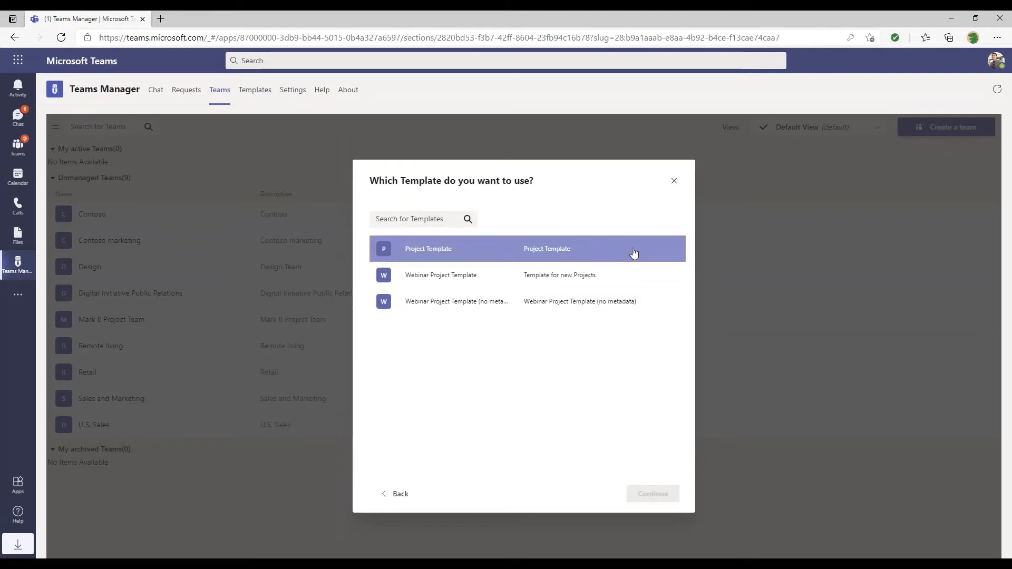
pyautogui.click(590, 252)
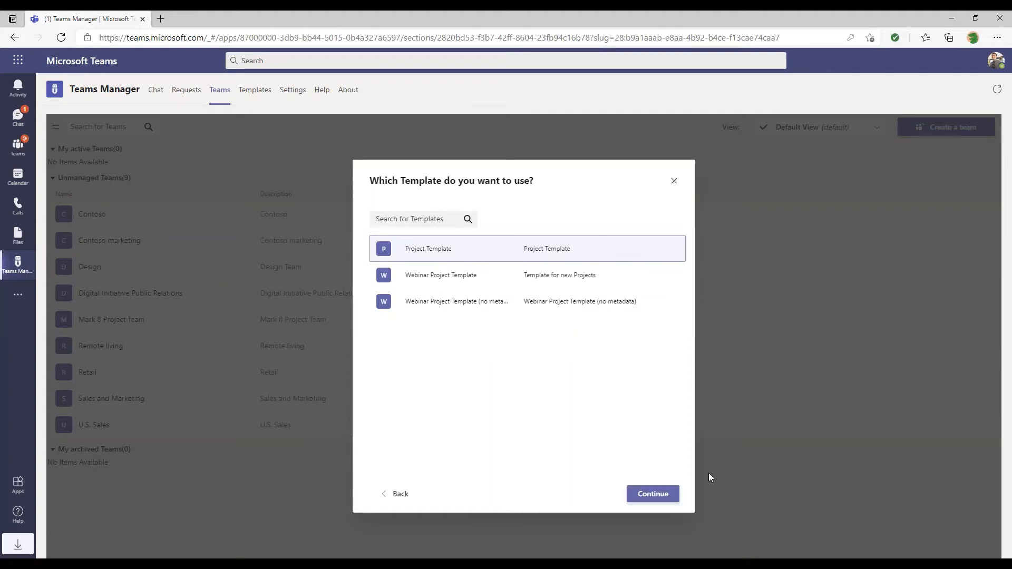
pyautogui.click(651, 496)
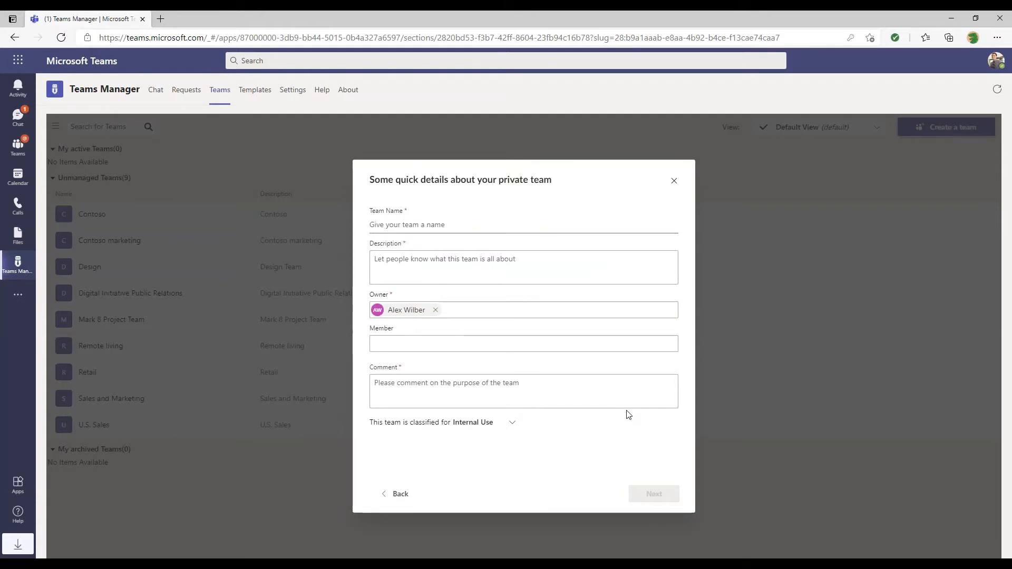
# Enter "Italik Webinar" as the new team's name, description and purpose comment.
pyautogui.write('It')
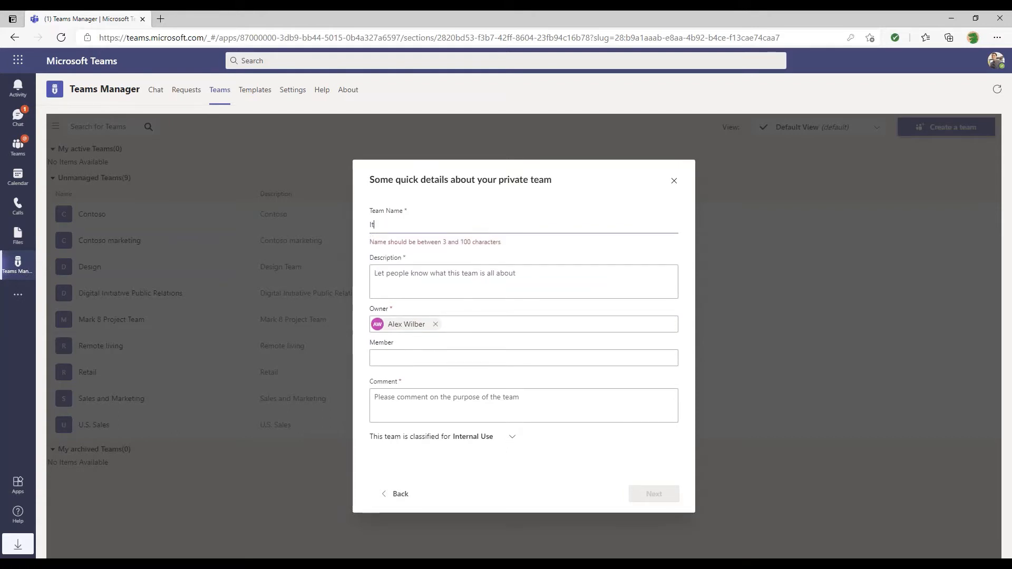
pyautogui.write('alik Web')
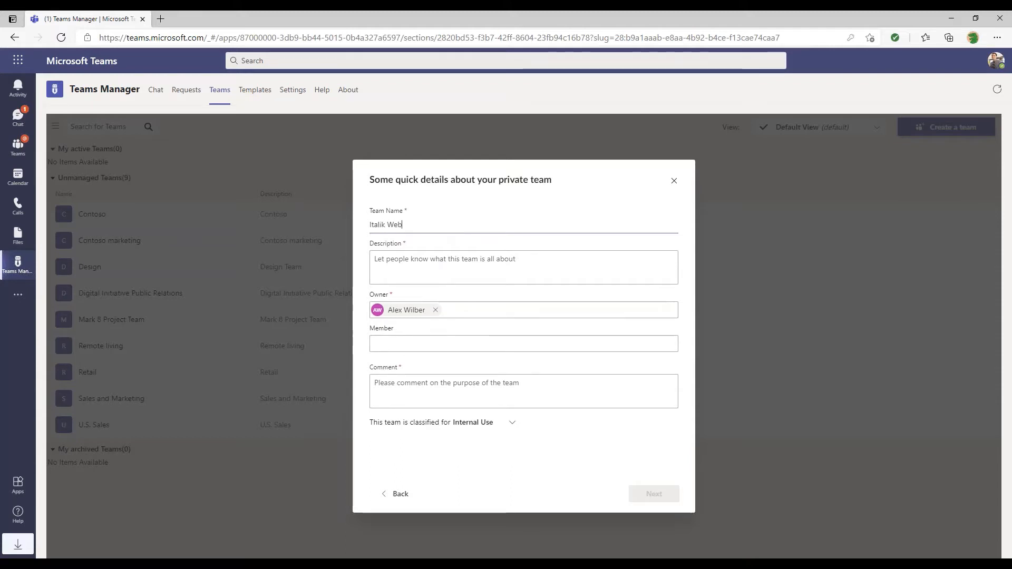
pyautogui.write('inar')
pyautogui.hotkey('ctrl', 'a')
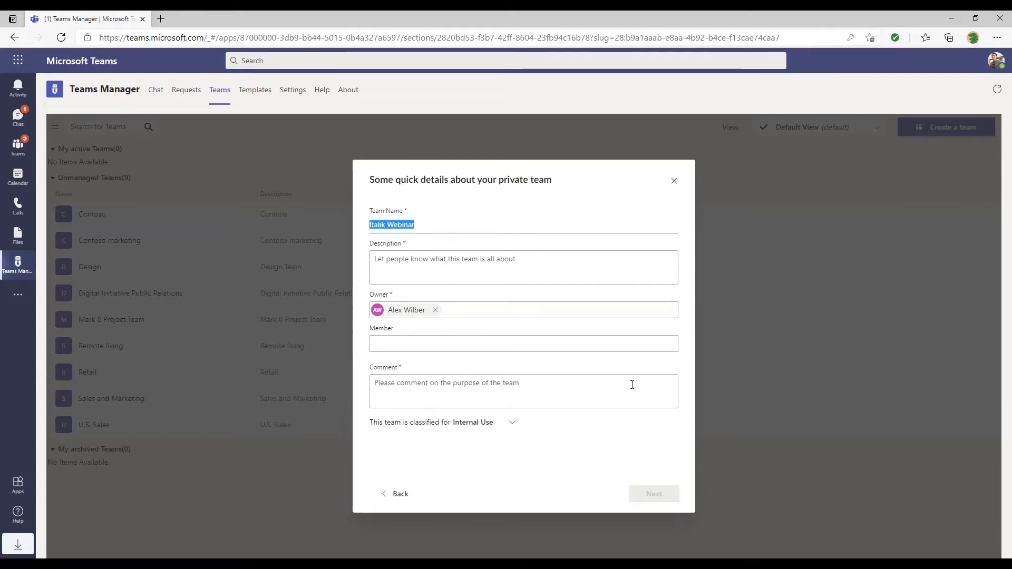
pyautogui.hotkey('ctrl', 'c')
pyautogui.click(517, 264)
pyautogui.hotkey('ctrl', 'v')
pyautogui.click(491, 382)
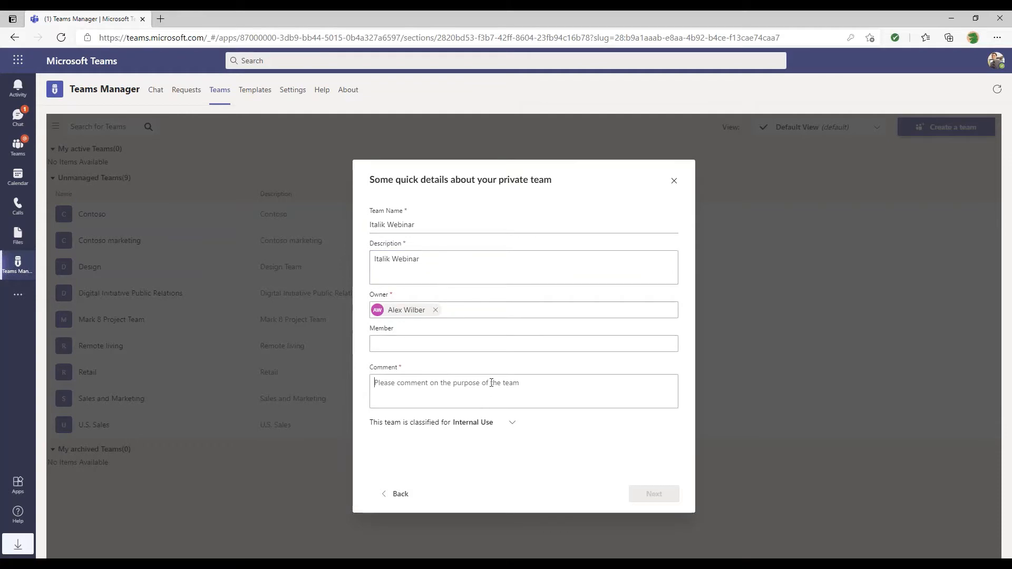
pyautogui.hotkey('ctrl', 'v')
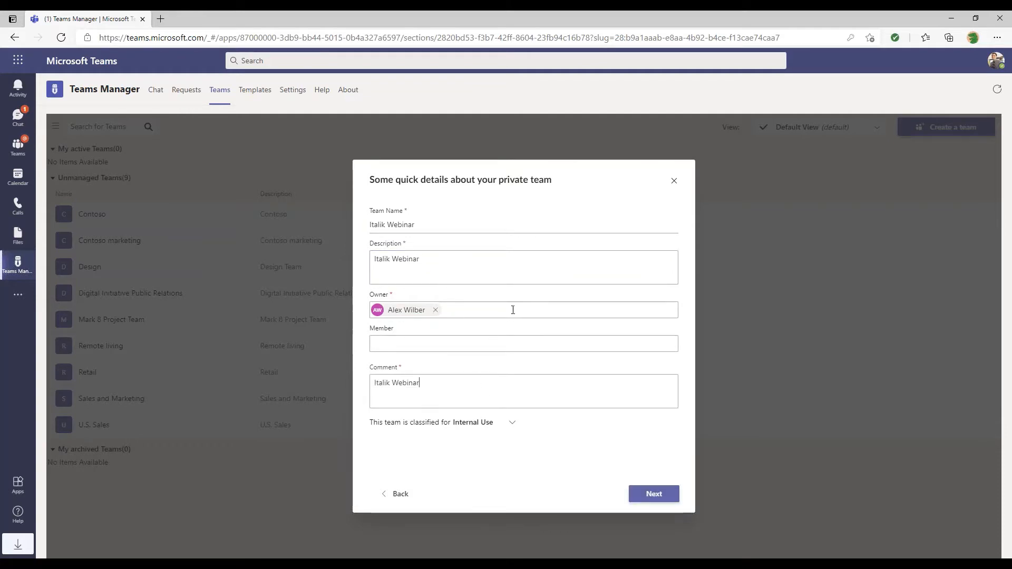
# Add a second colleague as owner and another colleague as member of the new team.
pyautogui.click(512, 309)
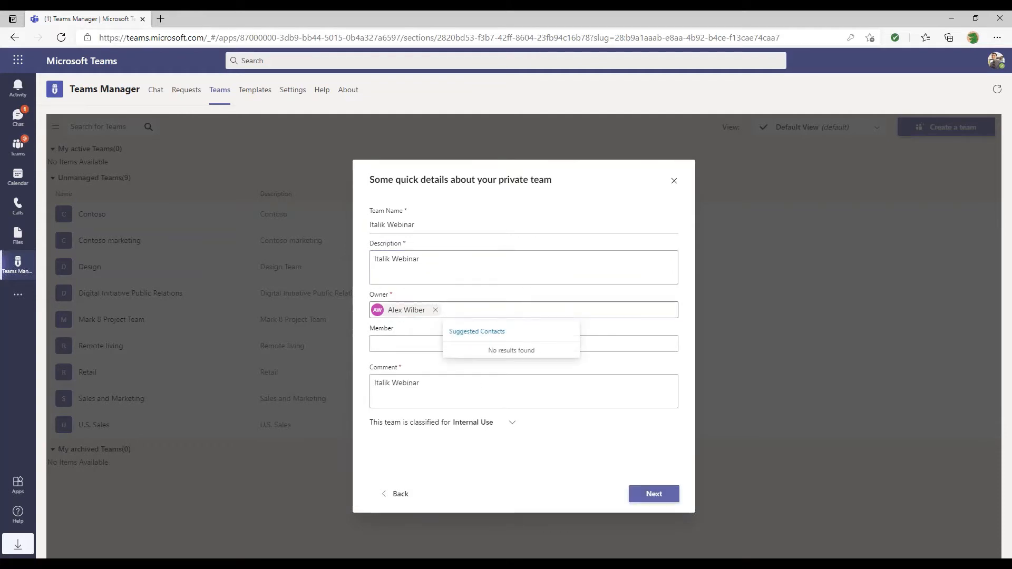
pyautogui.write('adel')
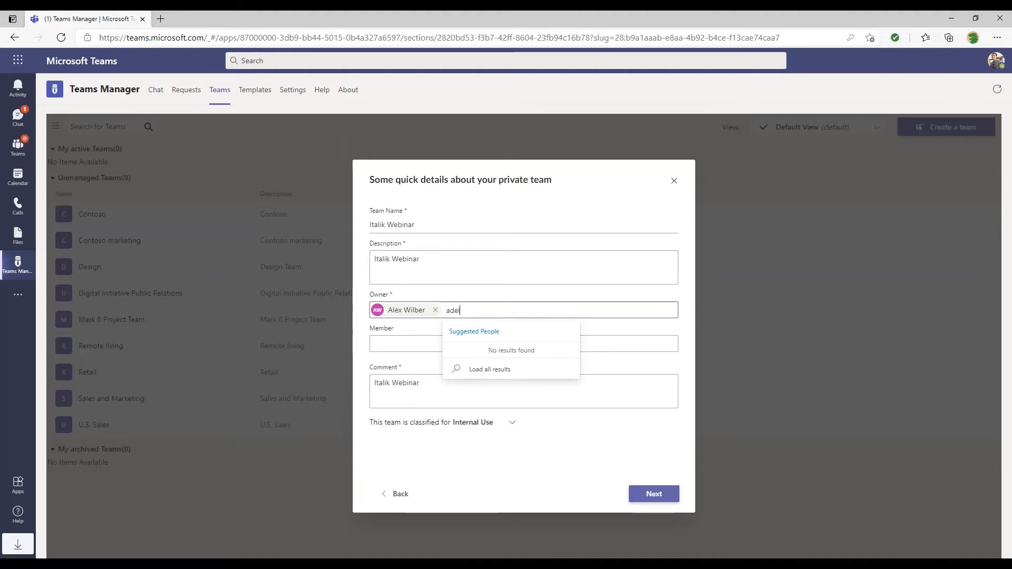
pyautogui.click(525, 350)
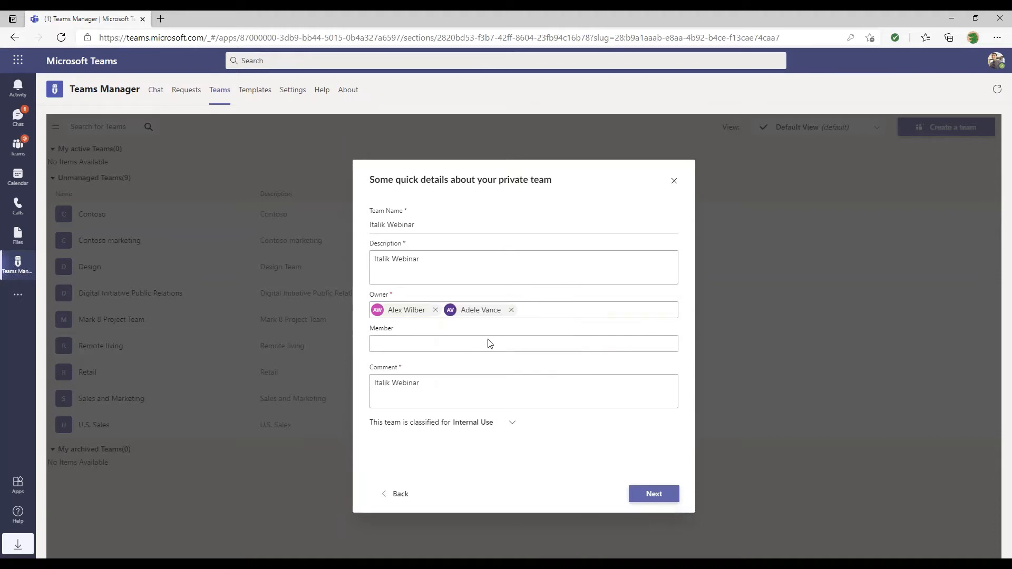
pyautogui.click(487, 343)
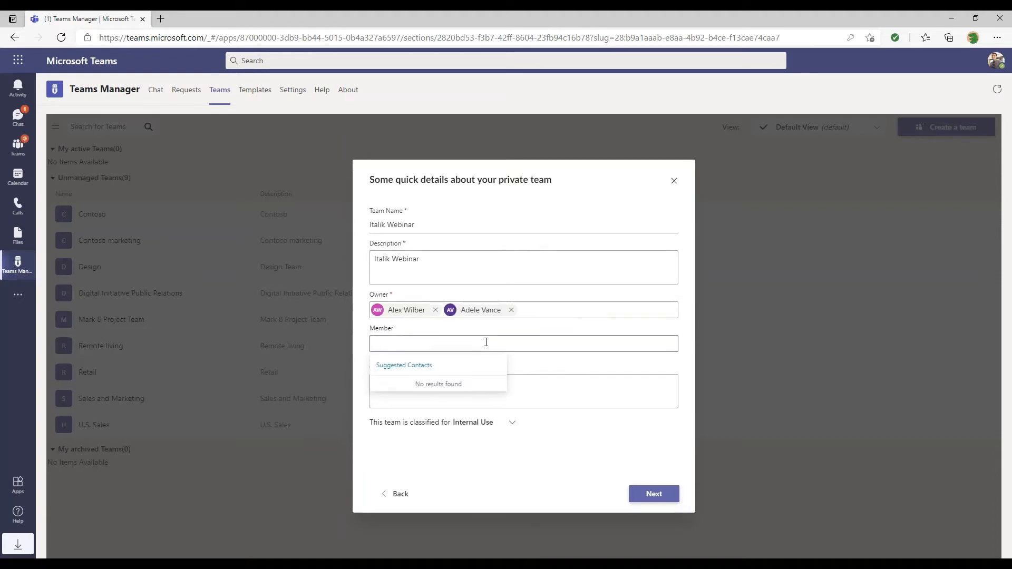
pyautogui.write('va')
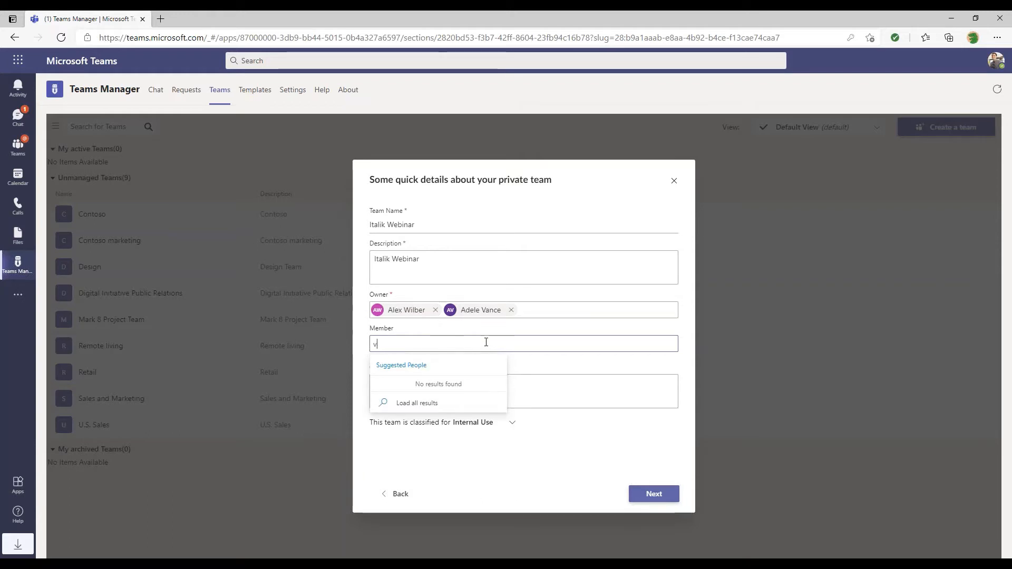
pyautogui.press('BackSpace')
pyautogui.write('ministrator')
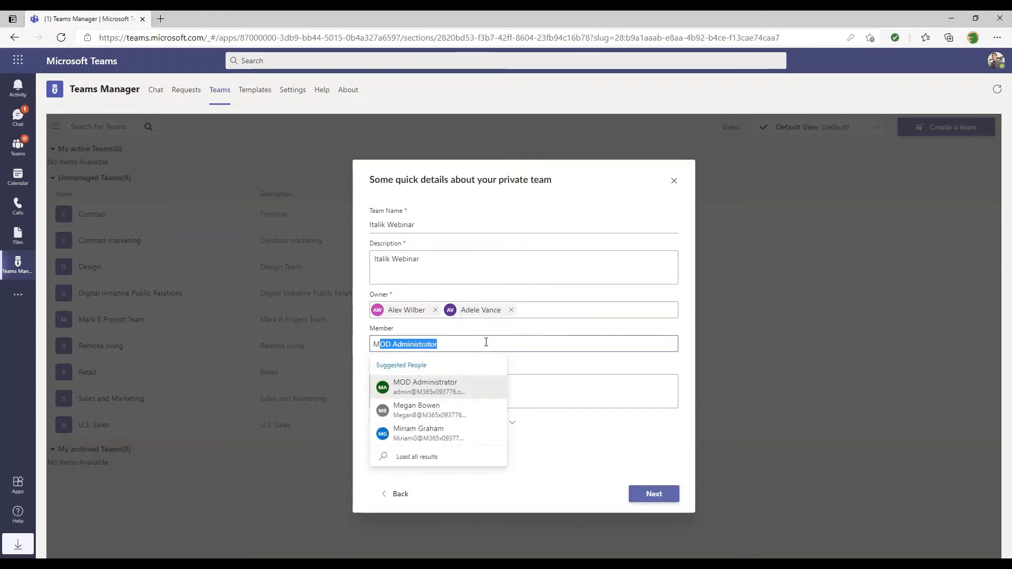
pyautogui.click(423, 439)
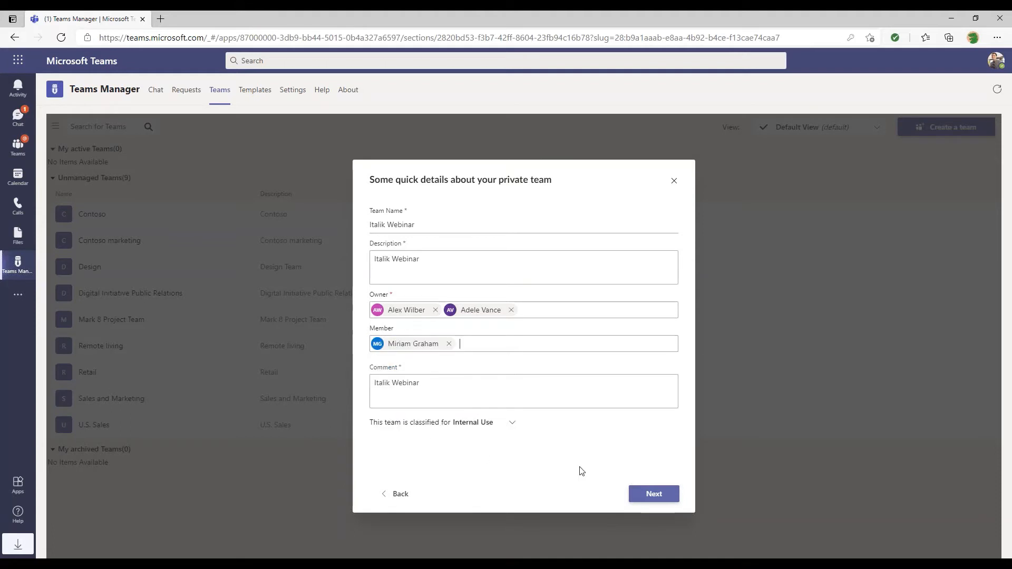
# Review the full summary of the Italik Webinar team, including its policy and lifecycle details, and submit the creation request.
pyautogui.click(666, 501)
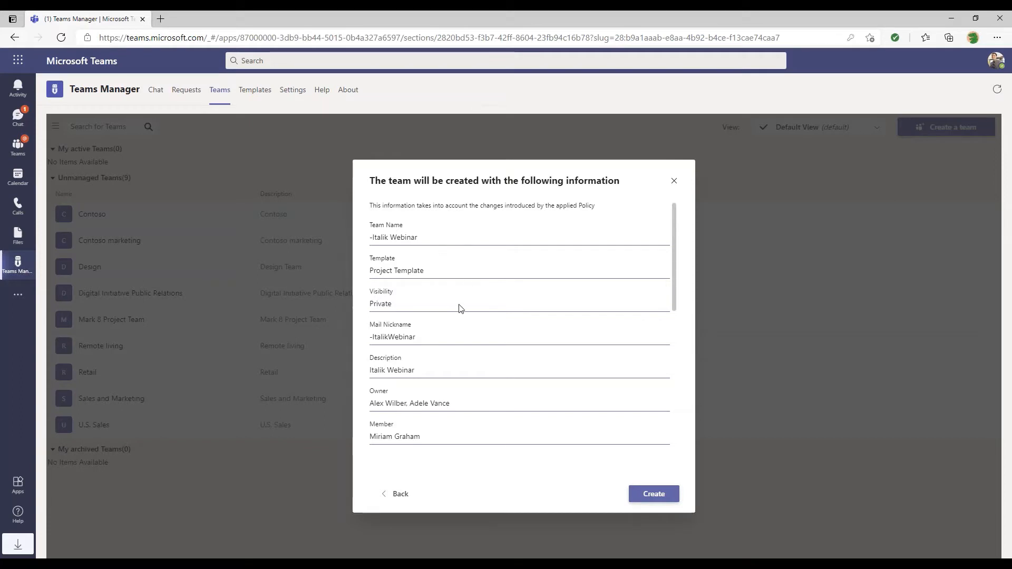
pyautogui.scroll(-5, 460, 308)
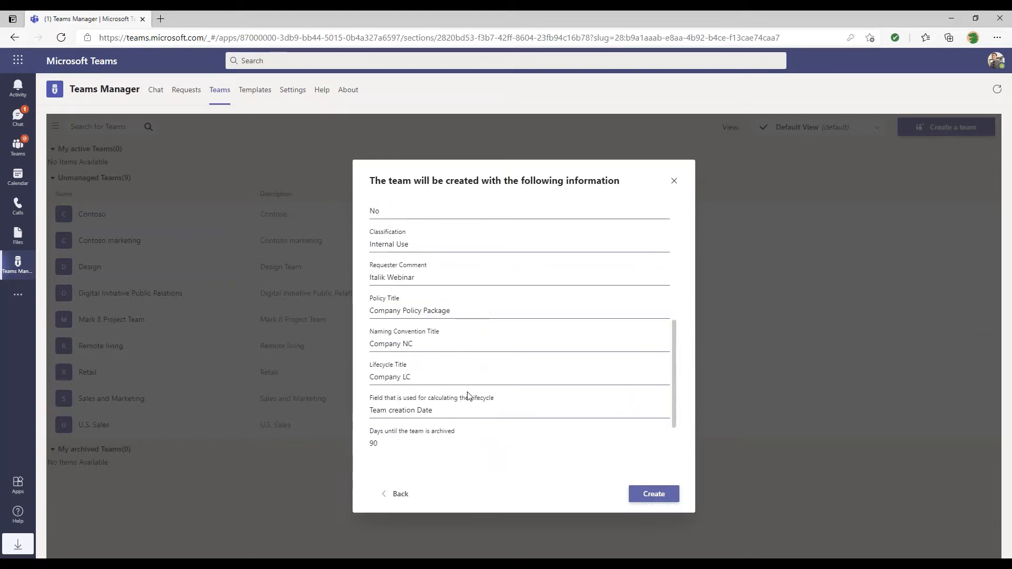
pyautogui.scroll(5, 468, 395)
pyautogui.scroll(-2, 474, 266)
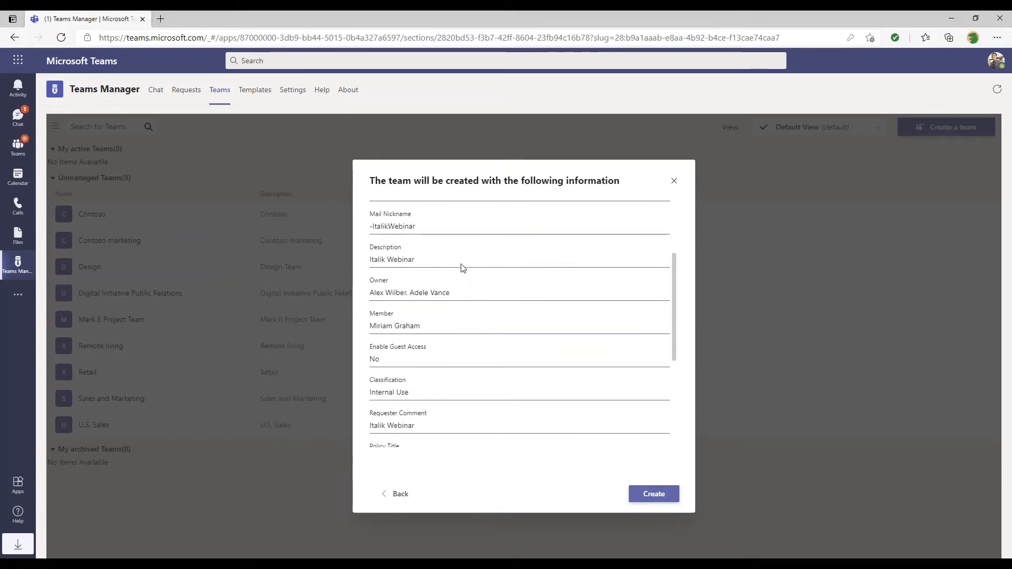
pyautogui.scroll(-2, 461, 268)
pyautogui.scroll(-1, 453, 284)
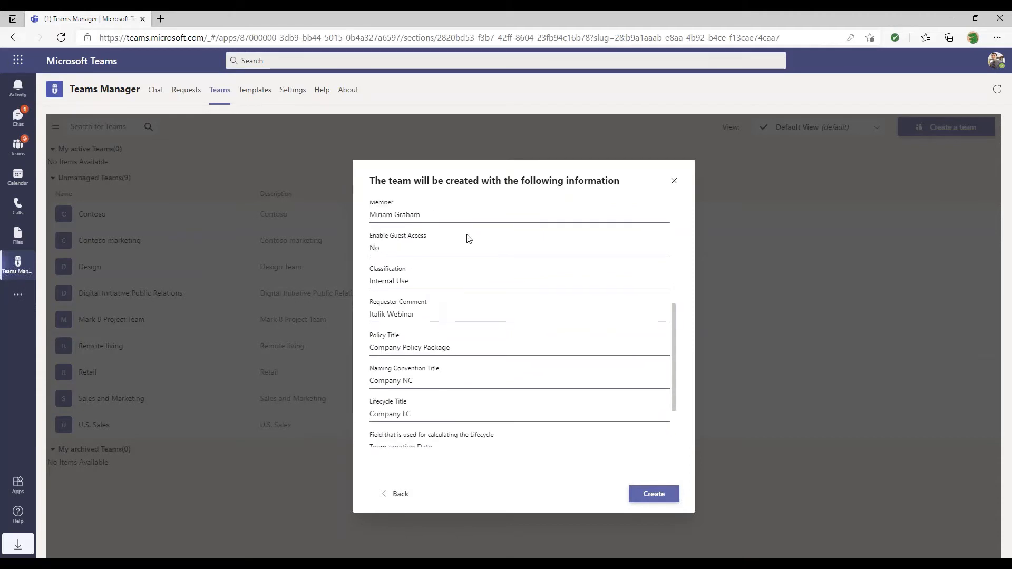
pyautogui.scroll(-2, 477, 416)
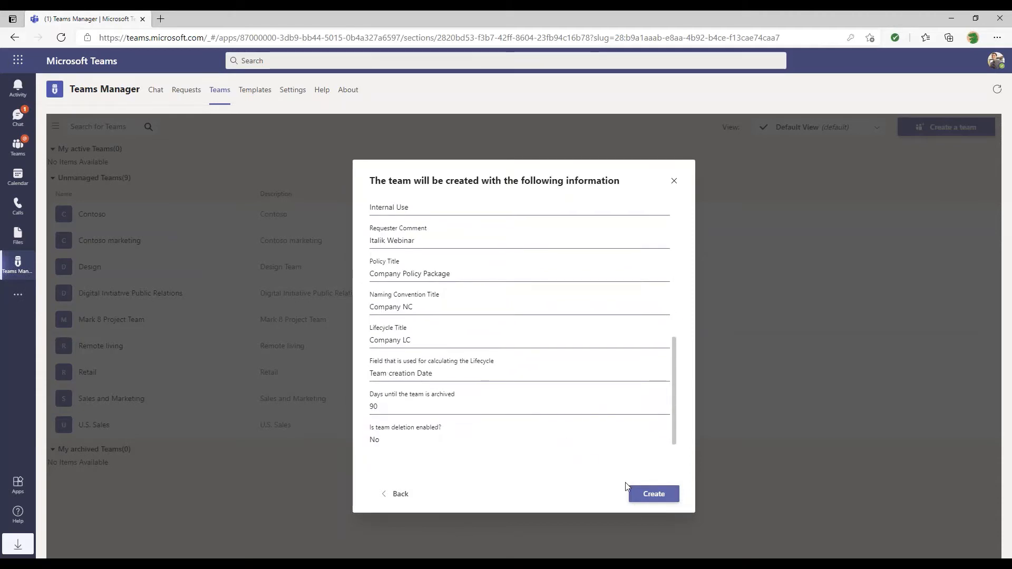
pyautogui.click(652, 498)
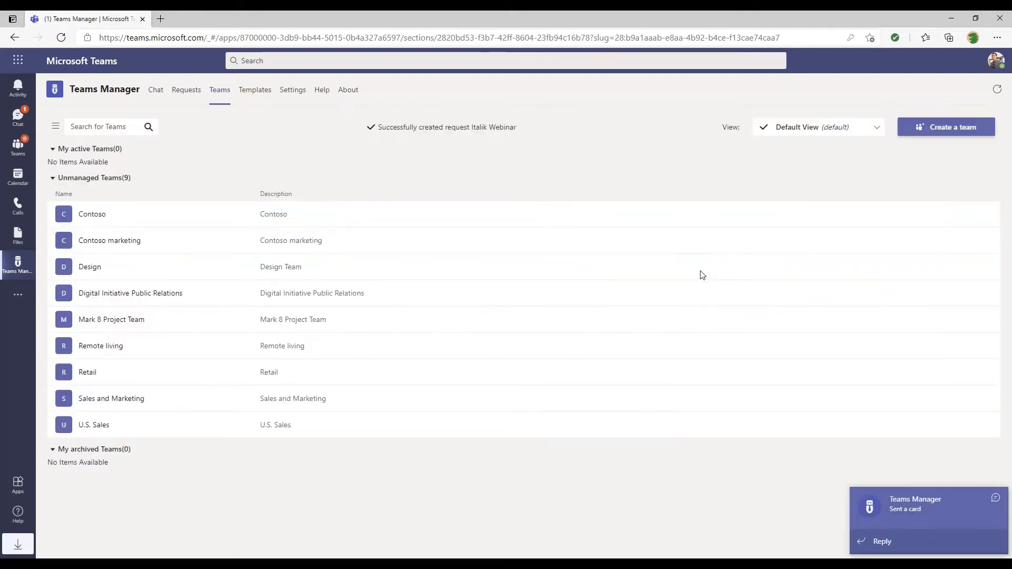
# Switch to the Teams desktop app, view the available templates, and open the General channel's files in the PRJ87396-New Housing Project team.
pyautogui.click(950, 20)
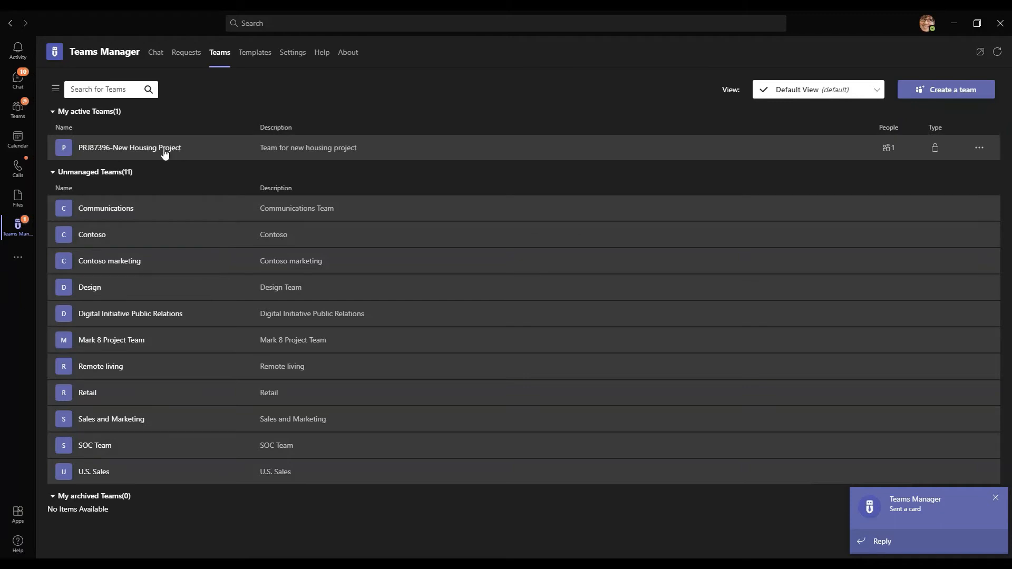
pyautogui.click(246, 56)
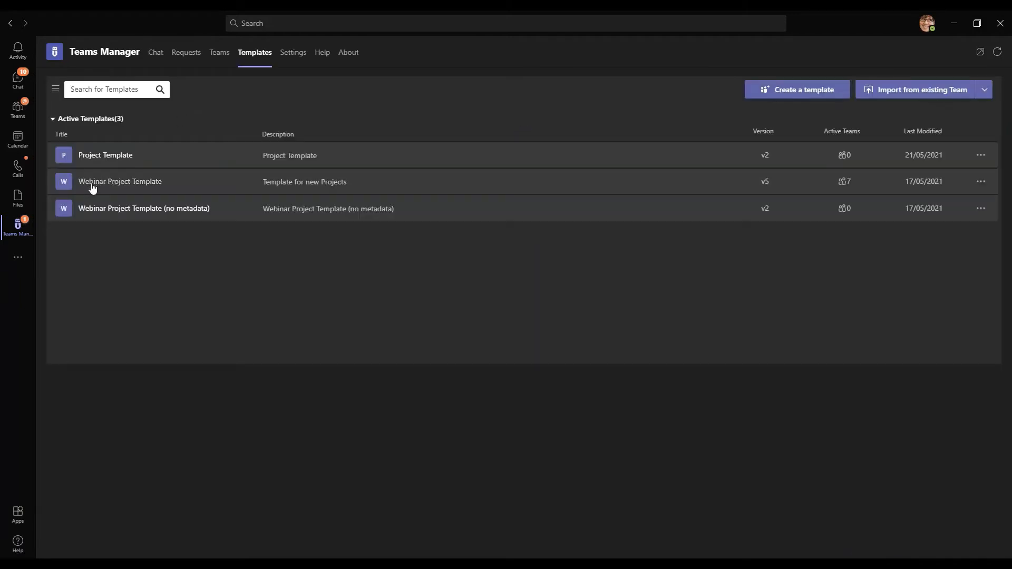
pyautogui.click(19, 109)
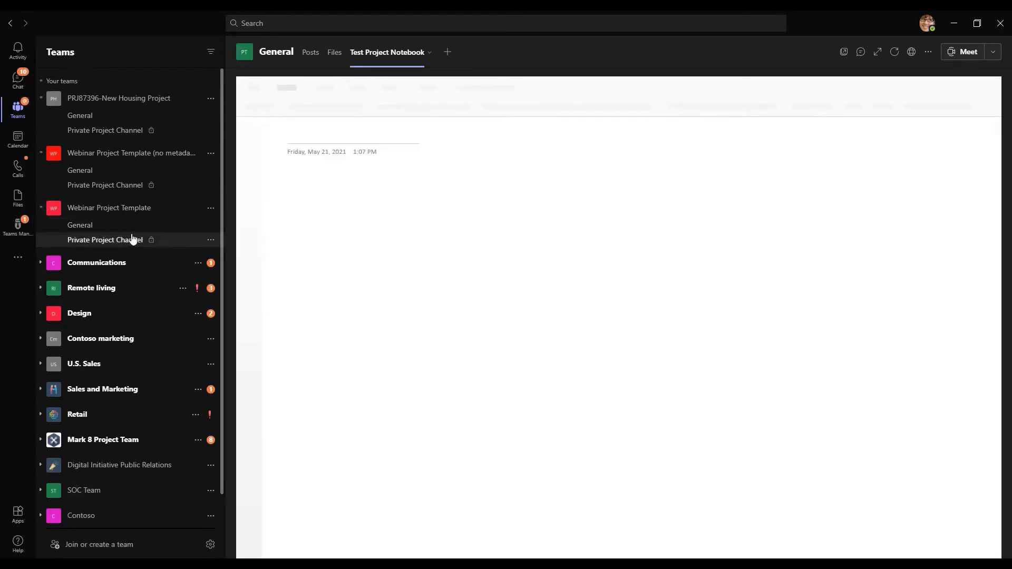
pyautogui.click(116, 121)
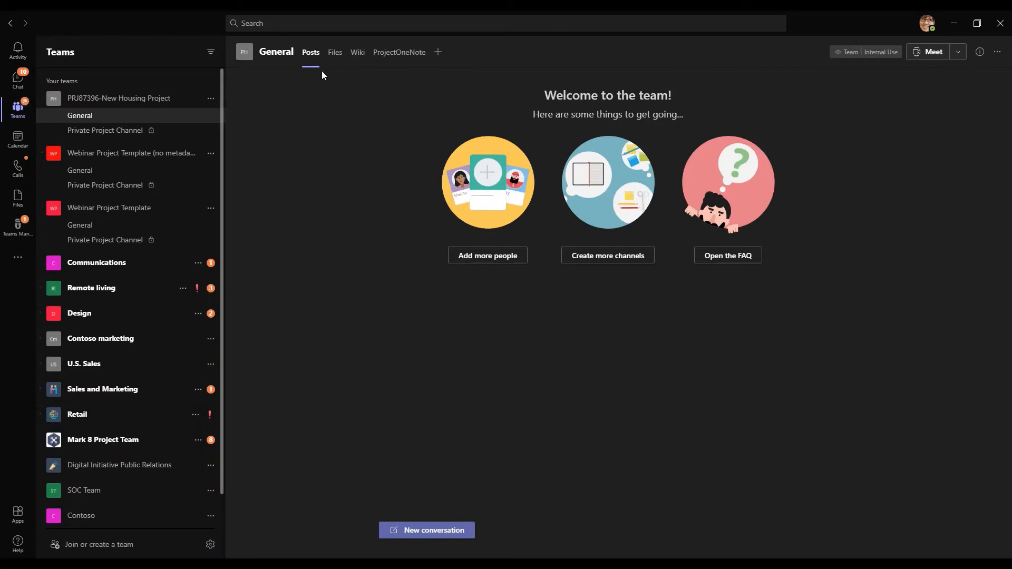
pyautogui.click(336, 58)
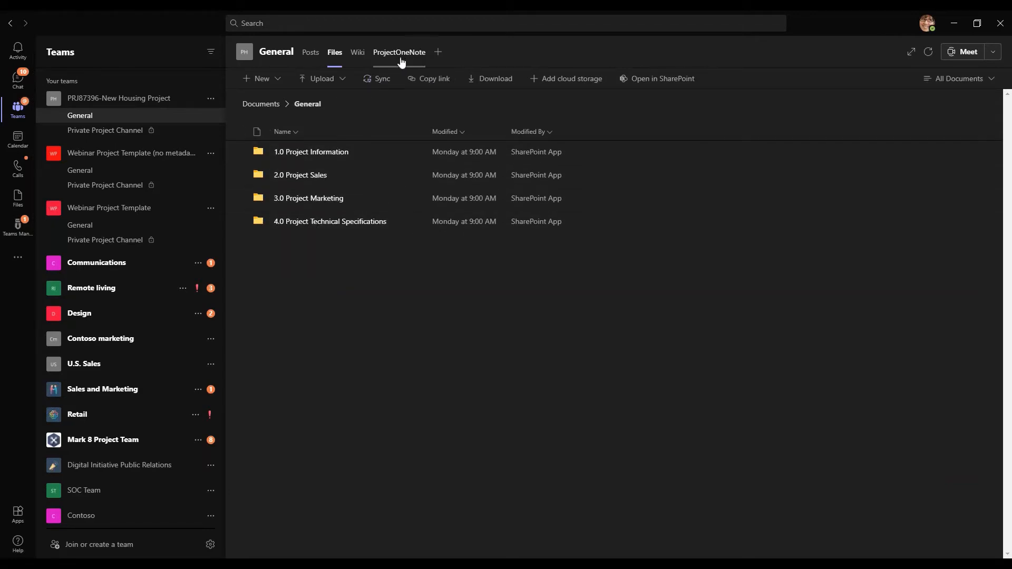
# Compare with the General channel files of the Webinar Project Template team, and return to the New Housing Project team's General channel.
pyautogui.click(97, 230)
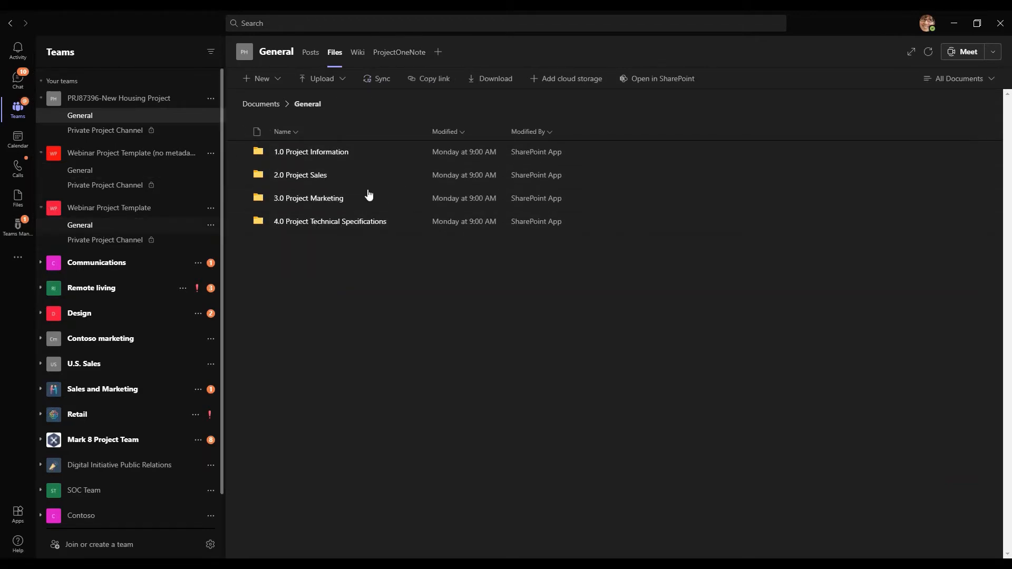
pyautogui.click(334, 54)
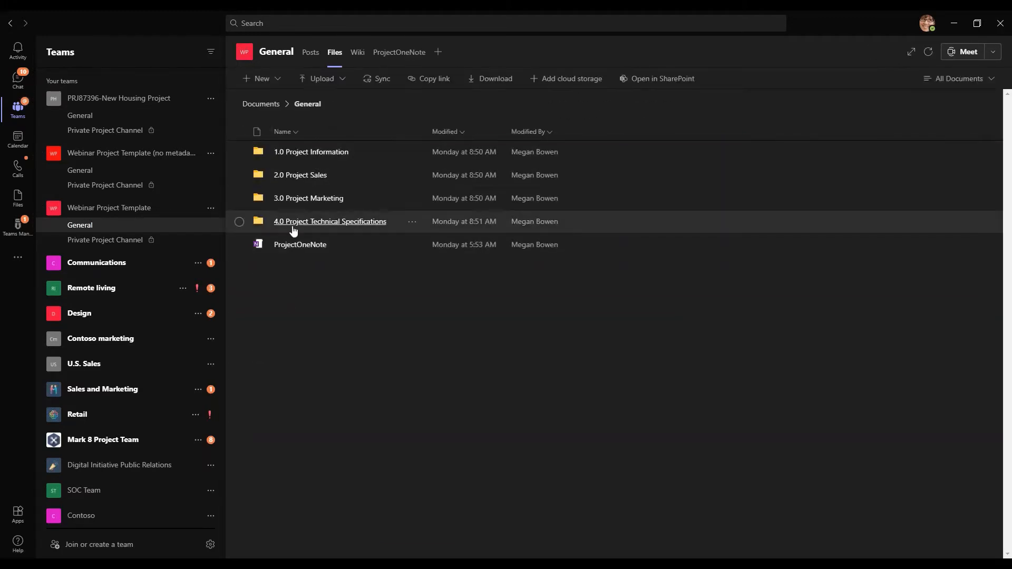
pyautogui.click(90, 118)
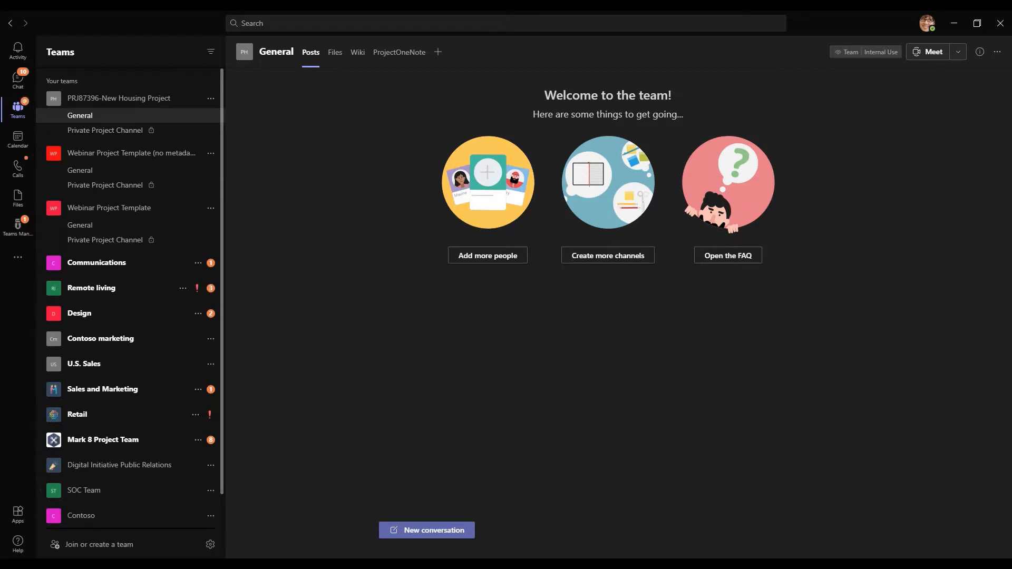
# Switch to PowerPoint and present the "Standardise Team Creation With Templates" slide, revealing all its points and the solution.
pyautogui.moveTo(142, 565)
pyautogui.click(161, 532)
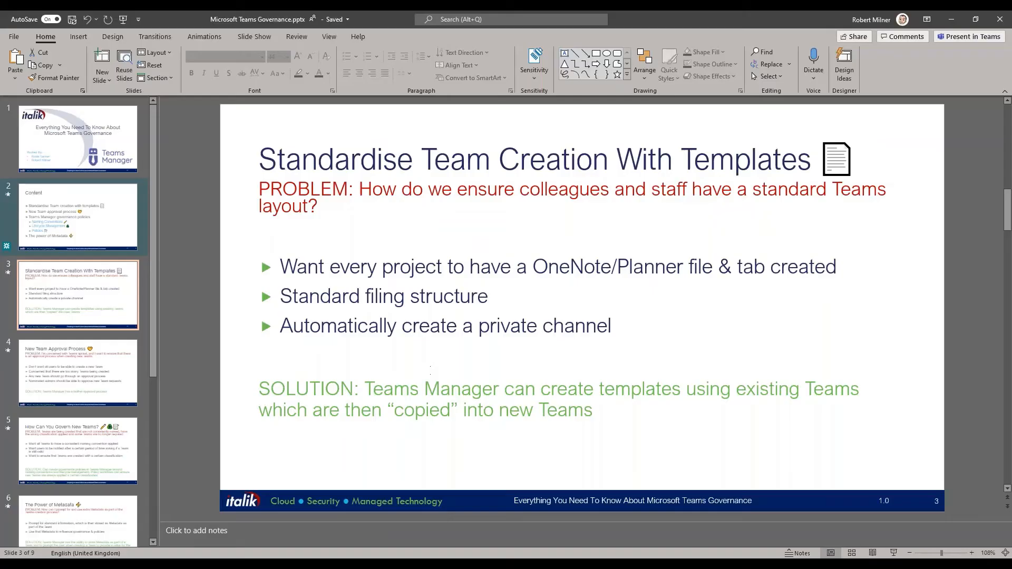
pyautogui.click(831, 553)
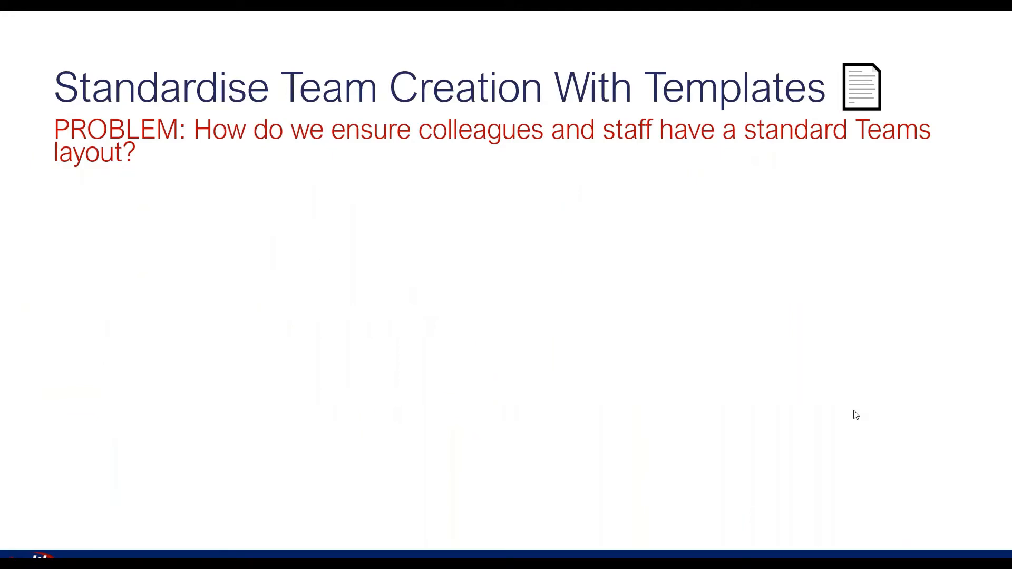
pyautogui.press('Right')
pyautogui.press('Right')
pyautogui.press('Right')
pyautogui.press('Right')
pyautogui.press('Right')
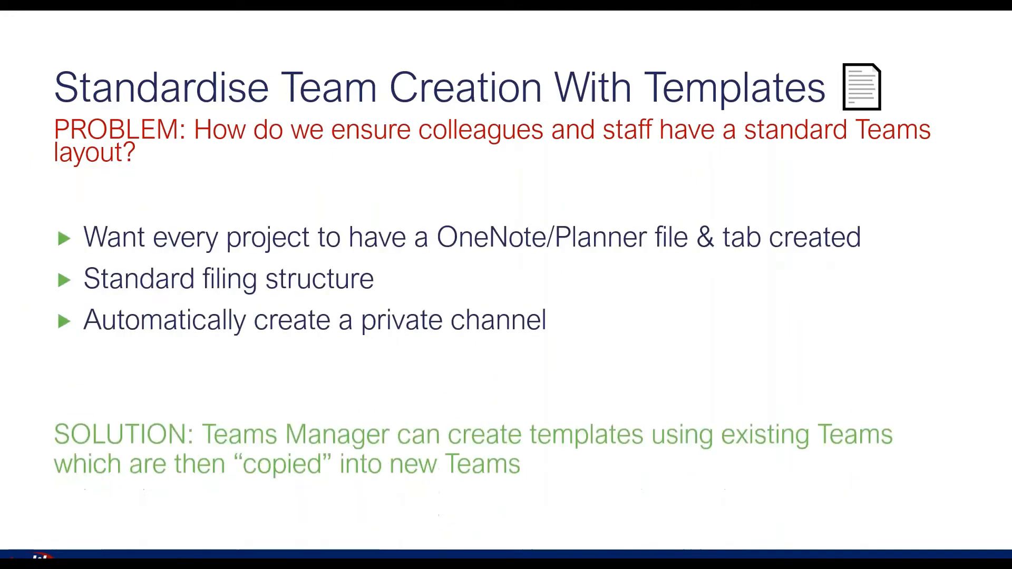
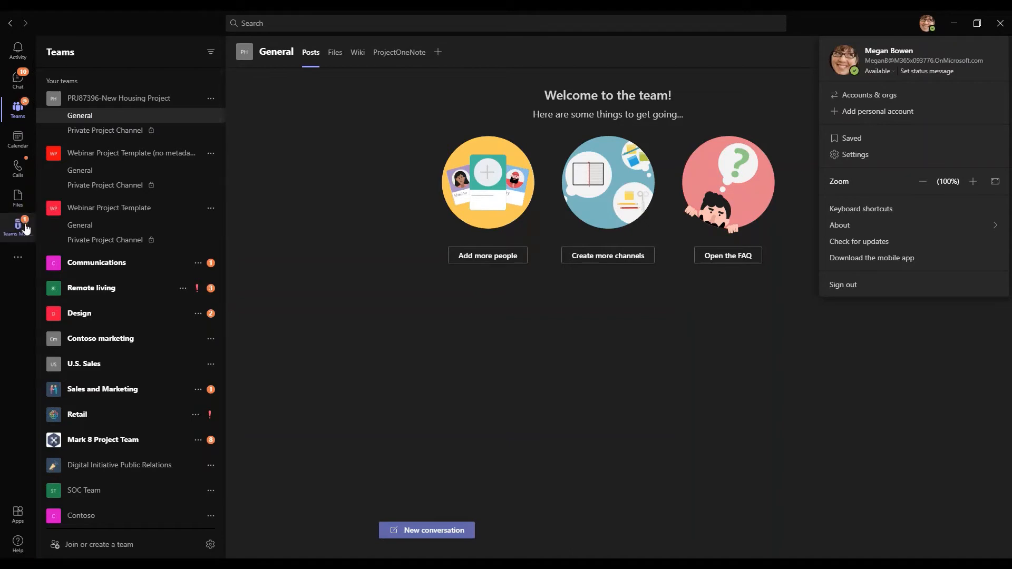
# Switch back to Teams and open the pending Italik Webinar request from the Teams Manager requests.
pyautogui.click(17, 227)
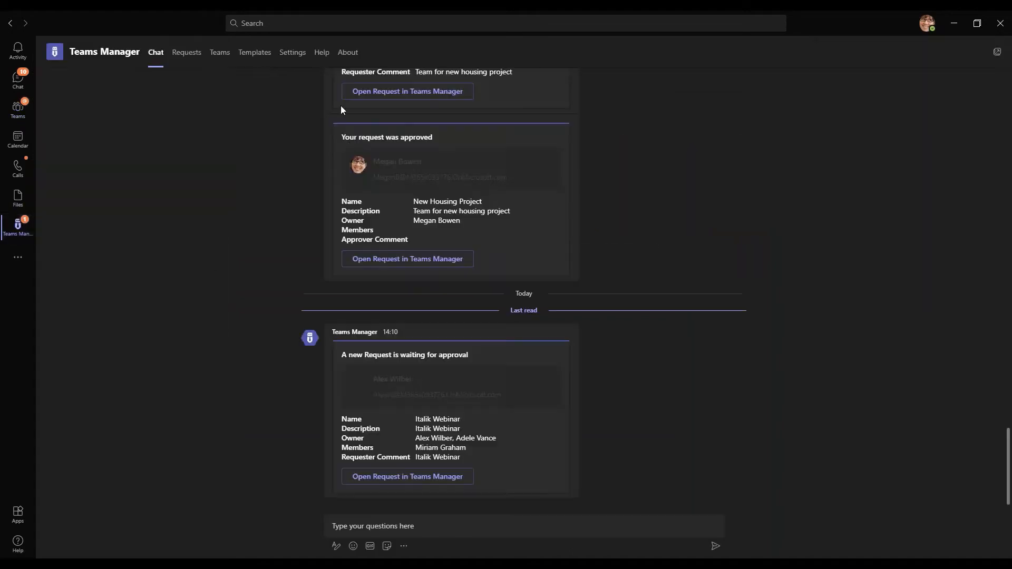
pyautogui.click(191, 53)
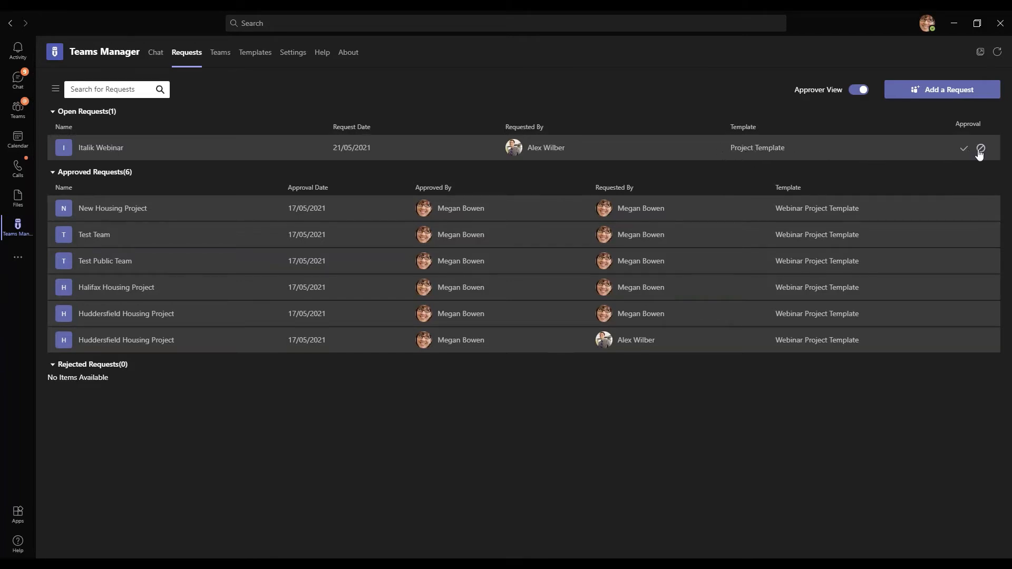
pyautogui.click(95, 150)
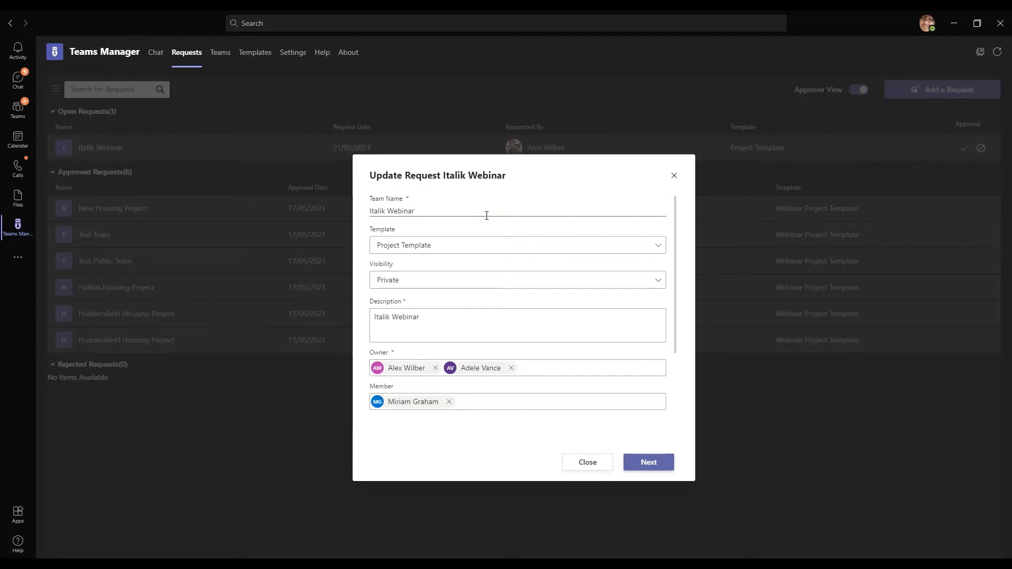
# Set the request's template to "Webinar Project Template (no metadata)" and look through its visibility and classification options.
pyautogui.click(490, 247)
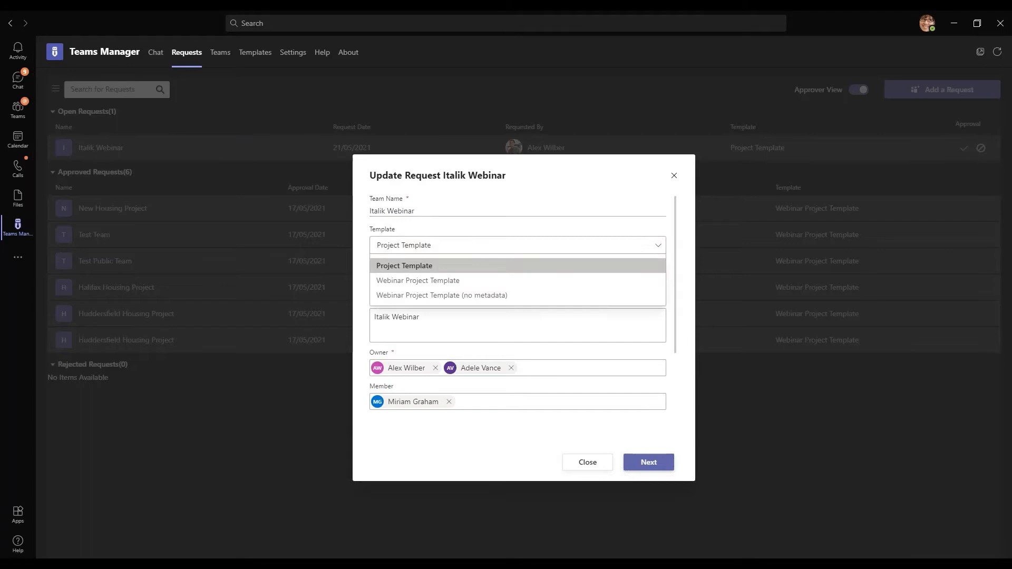
pyautogui.click(477, 295)
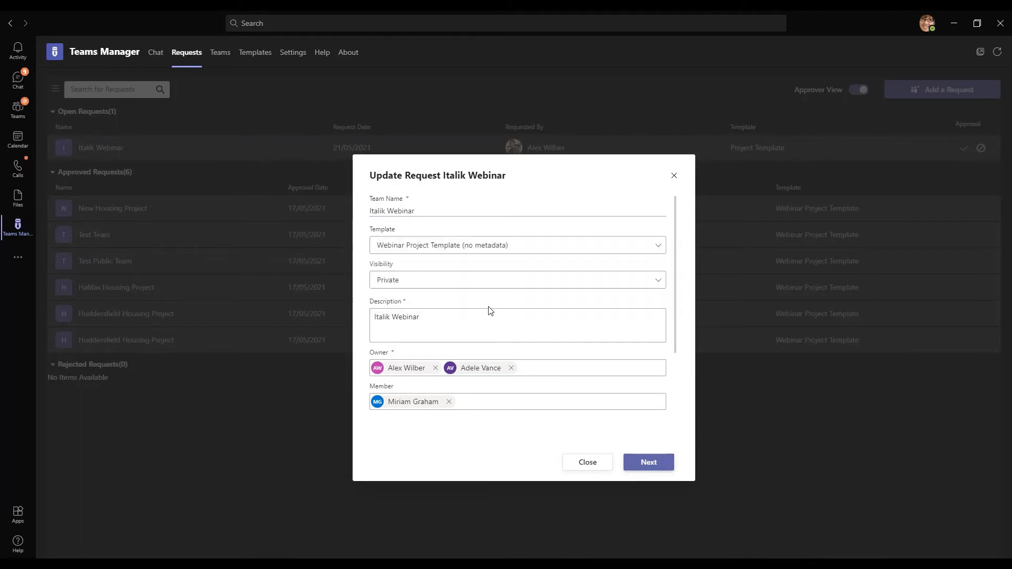
pyautogui.click(658, 282)
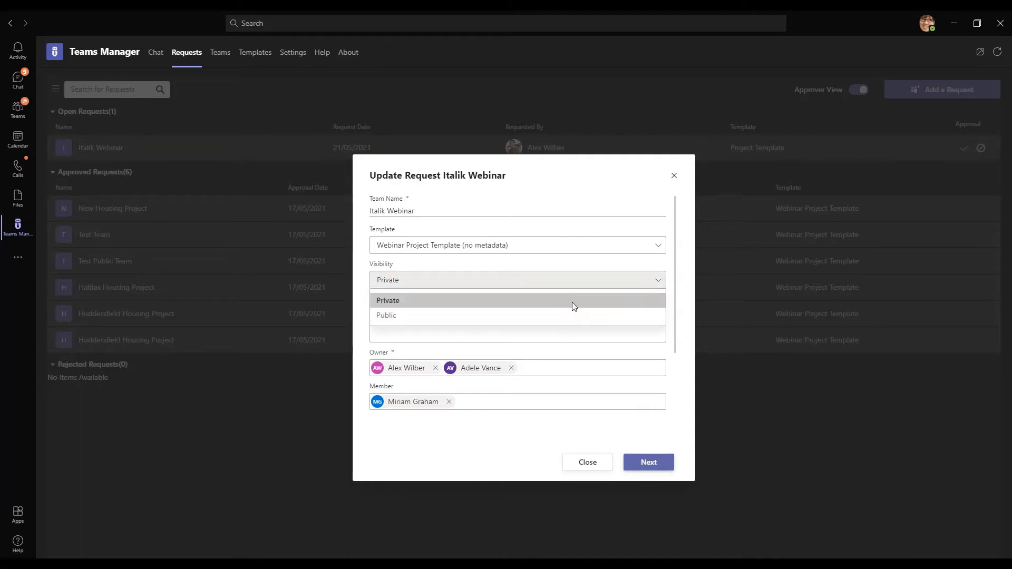
pyautogui.click(620, 274)
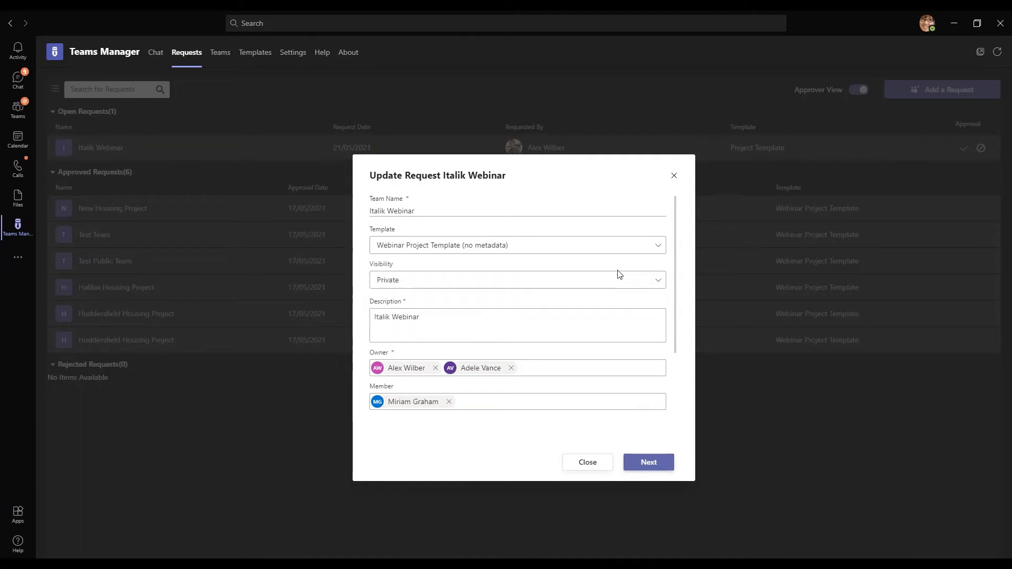
pyautogui.scroll(-3, 582, 362)
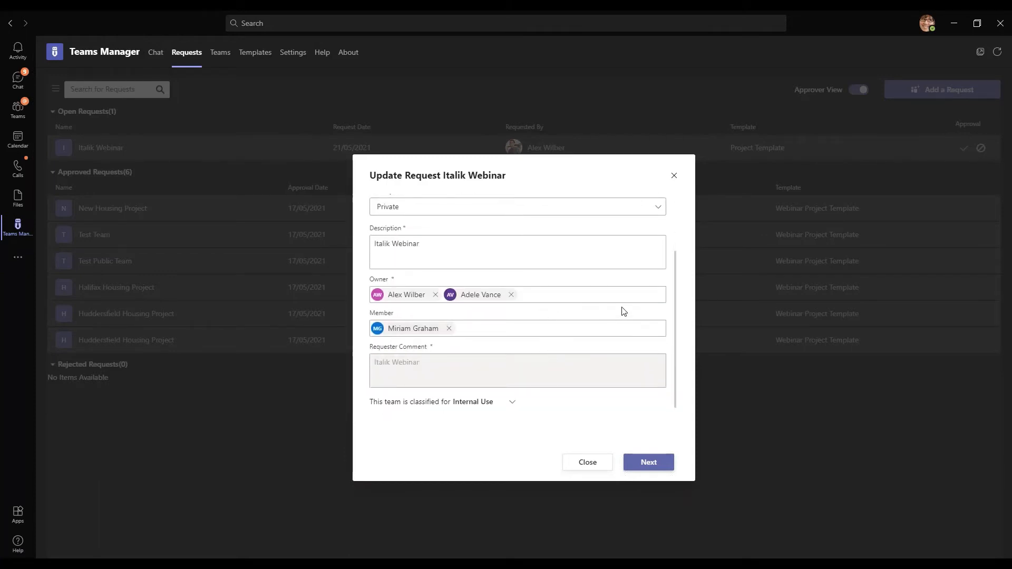
pyautogui.click(513, 401)
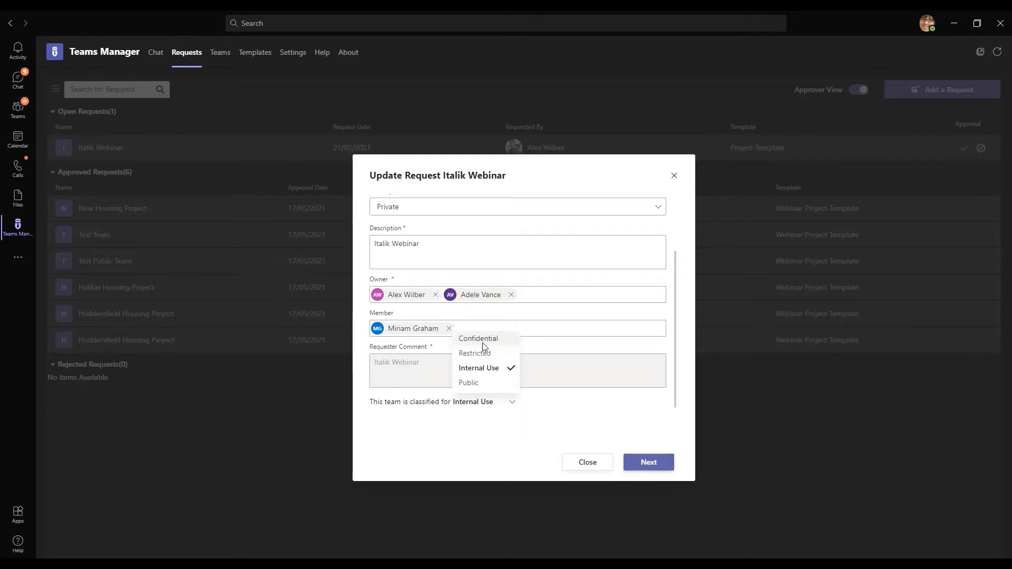
pyautogui.click(584, 431)
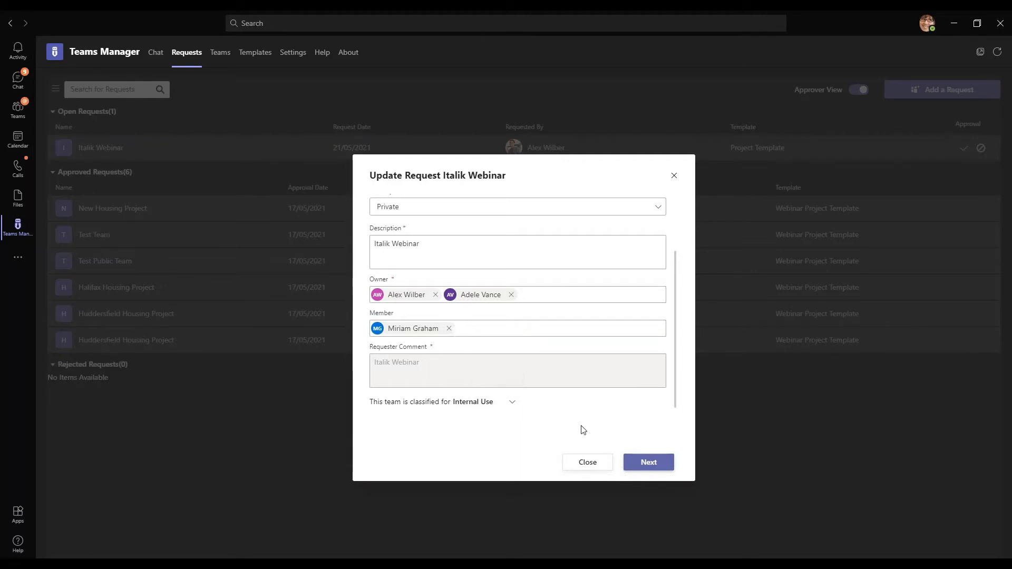
# Review the updated request's summary, including its policy and lifecycle details, and close it without approving.
pyautogui.click(657, 467)
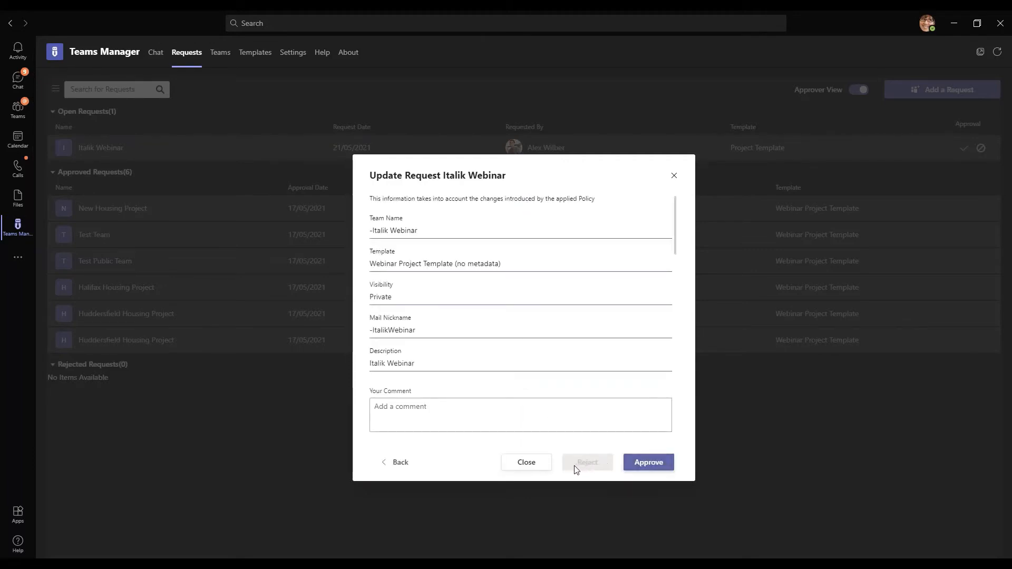
pyautogui.scroll(-2, 509, 227)
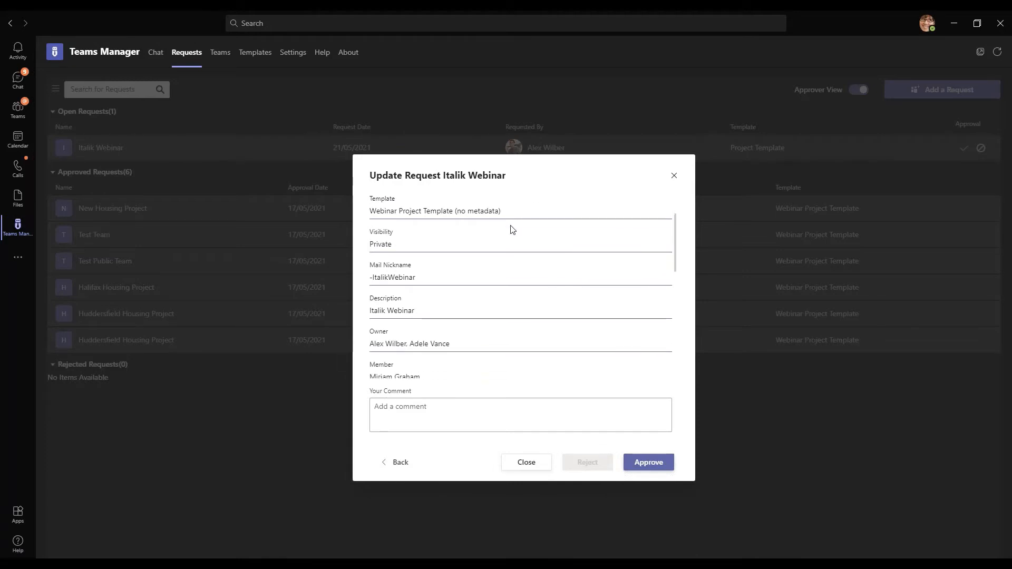
pyautogui.scroll(-2, 455, 215)
pyautogui.scroll(3, 458, 258)
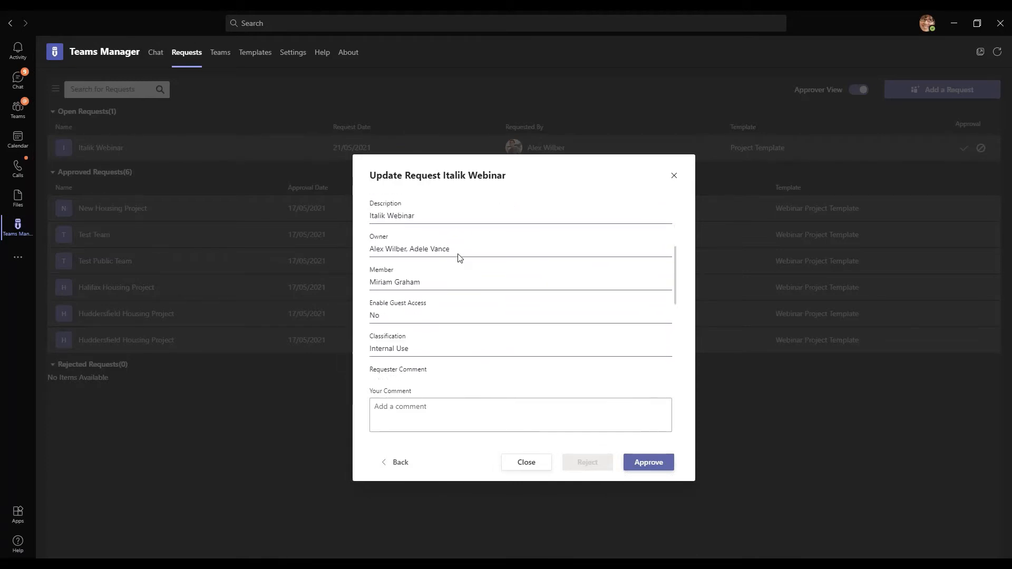
pyautogui.scroll(-2, 499, 316)
pyautogui.scroll(-5, 497, 311)
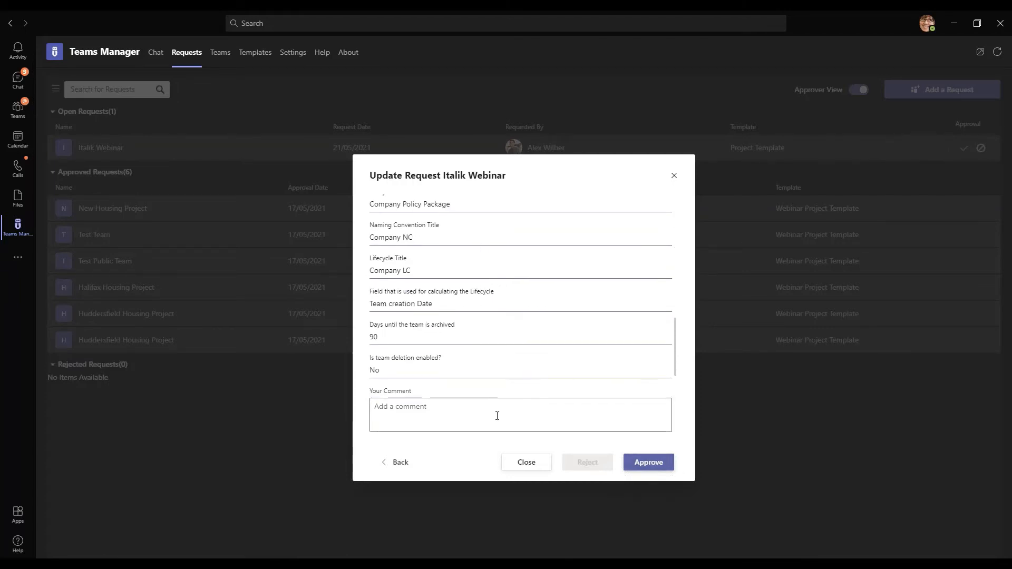
pyautogui.click(449, 416)
pyautogui.click(526, 462)
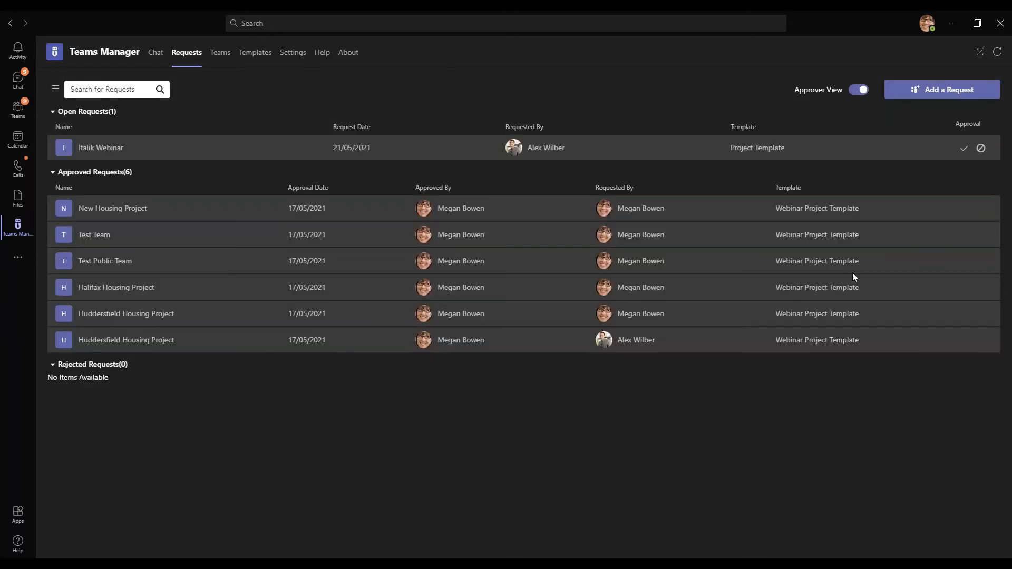
# Reject the Italik Webinar request with the comment "Your request has been rejected for this team" and open the requester's Teams Manager chat notification.
pyautogui.click(980, 149)
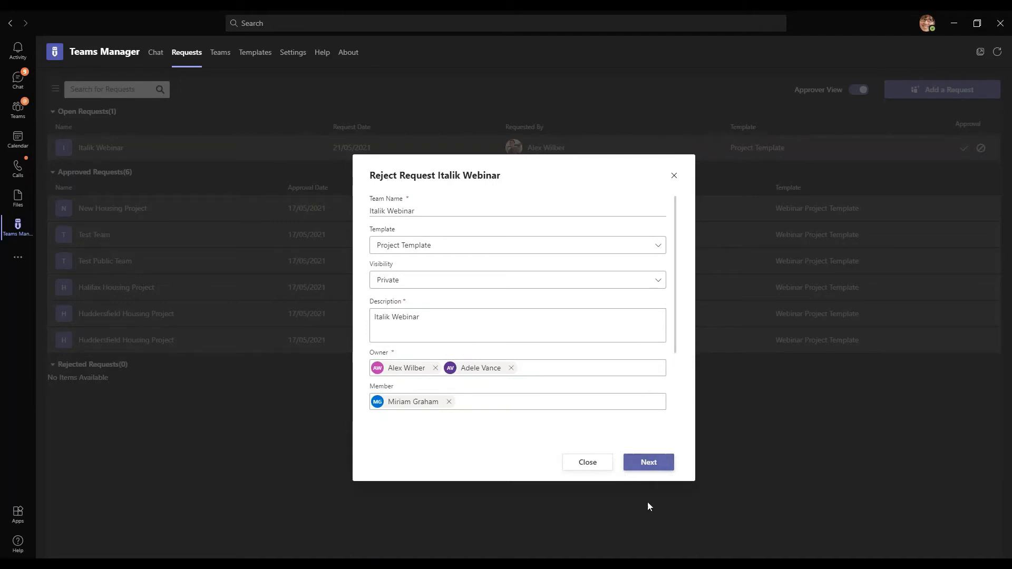
pyautogui.click(650, 463)
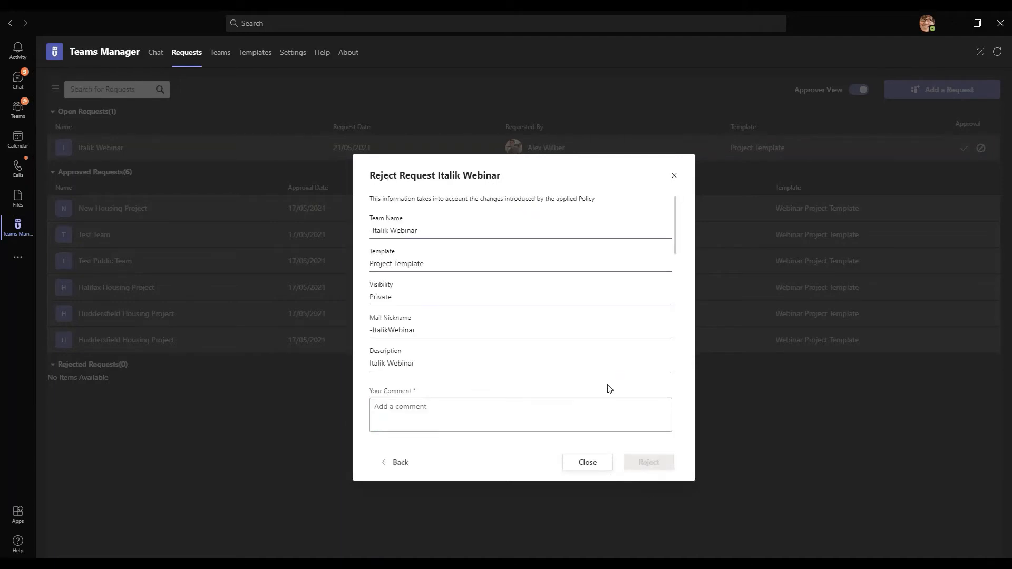
pyautogui.click(558, 418)
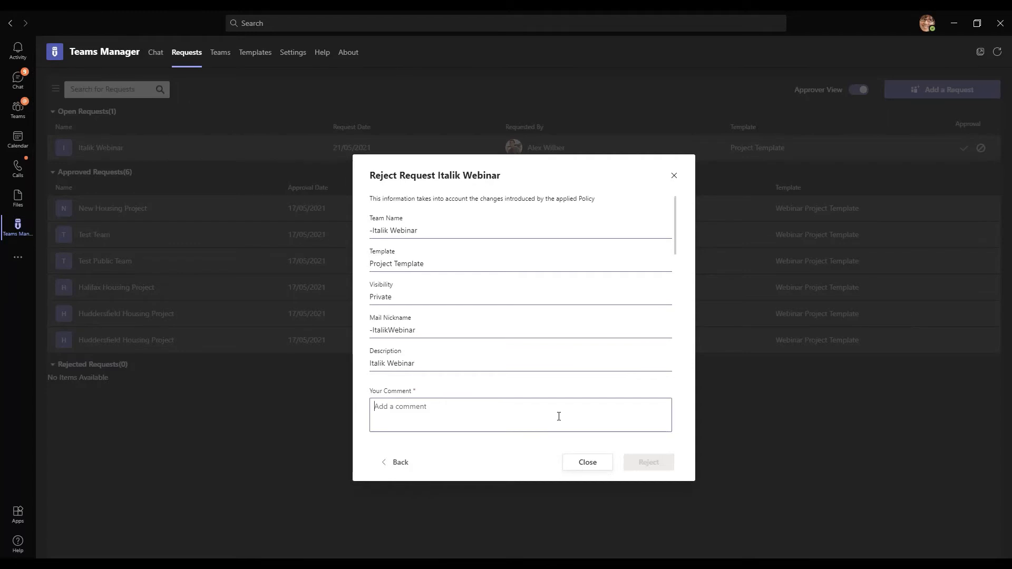
pyautogui.write('Your ')
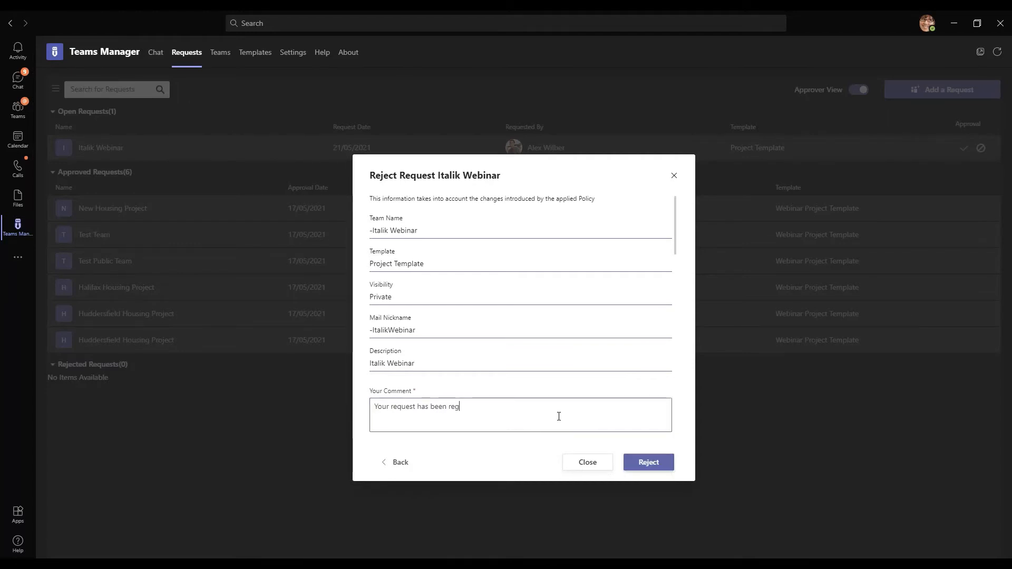
pyautogui.write('request has been rejected for thi')
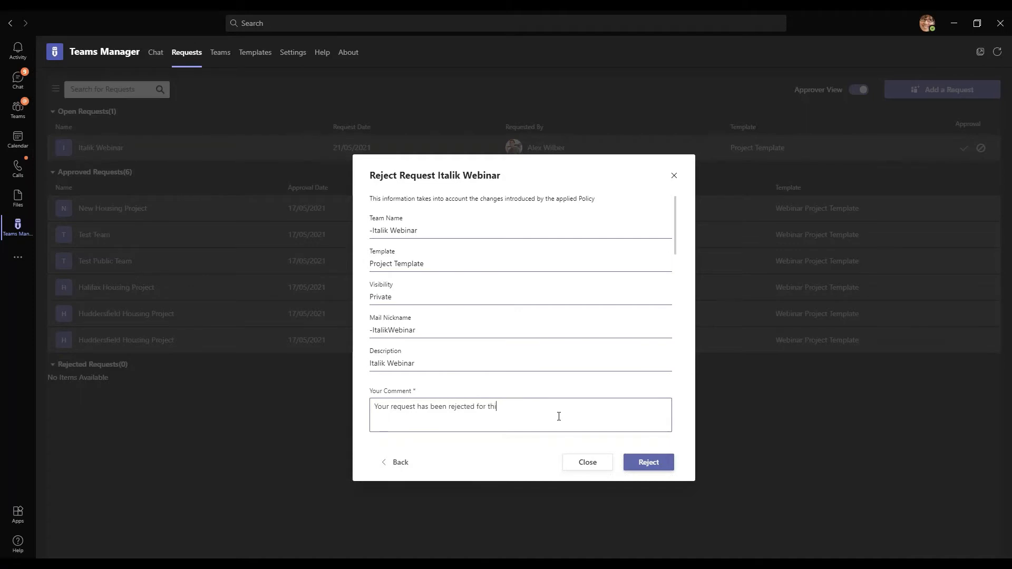
pyautogui.write('s team')
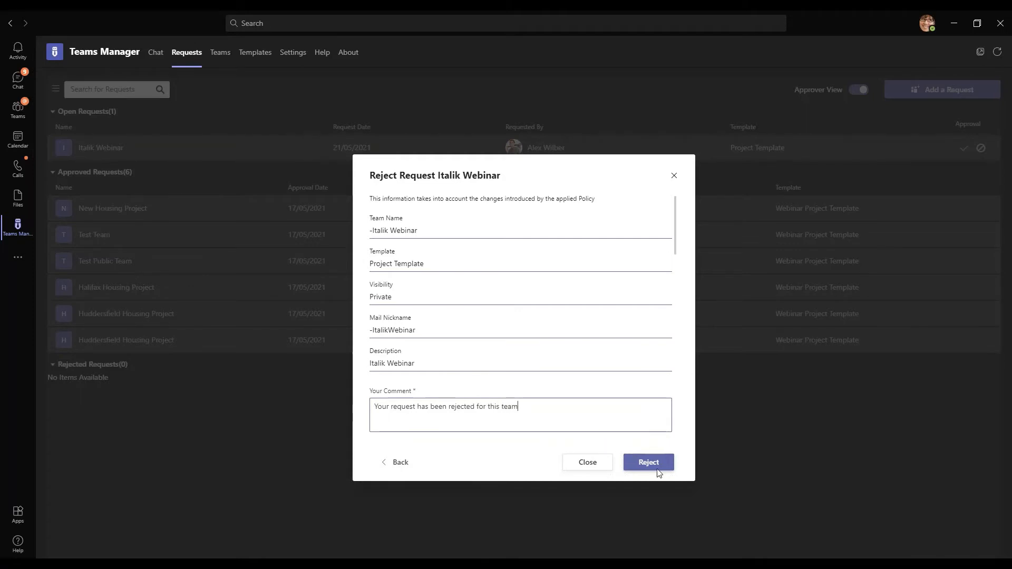
pyautogui.click(658, 469)
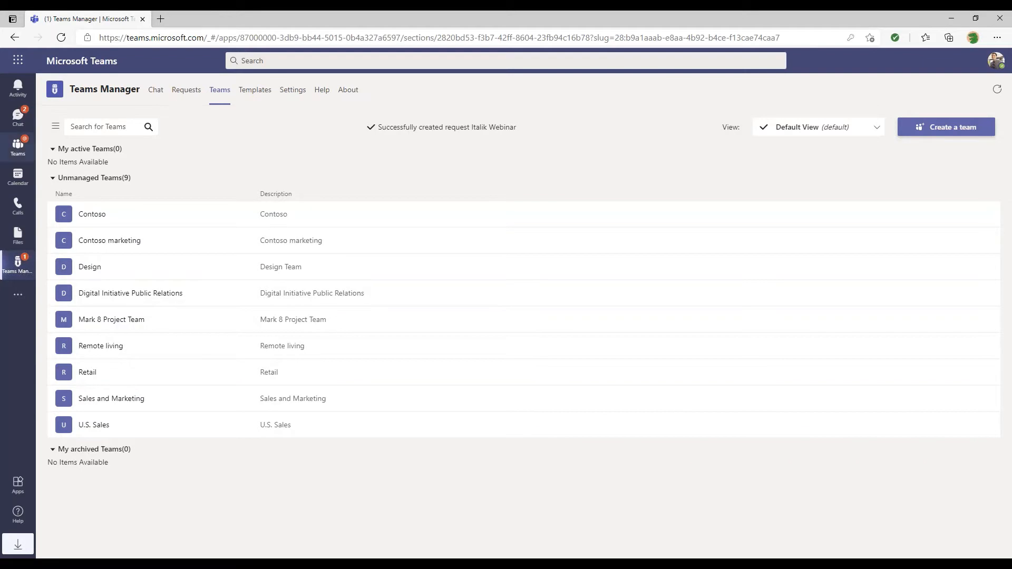
pyautogui.click(21, 120)
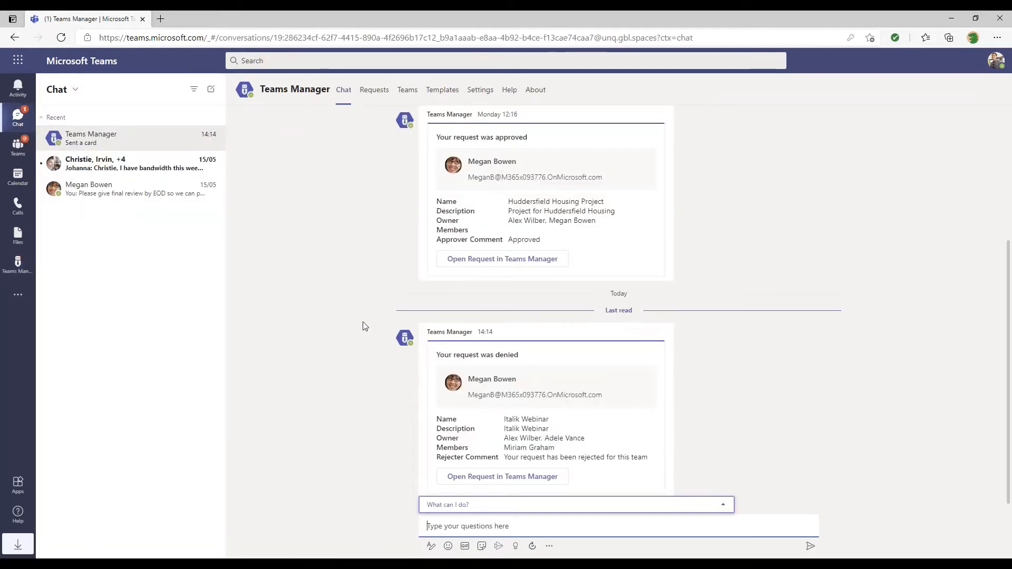
pyautogui.click(990, 66)
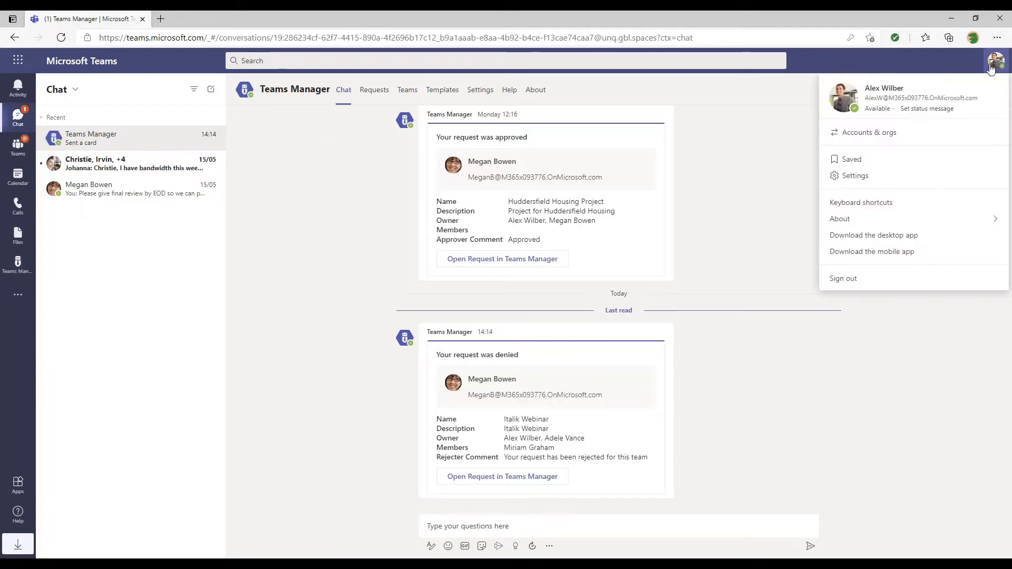
pyautogui.click(834, 375)
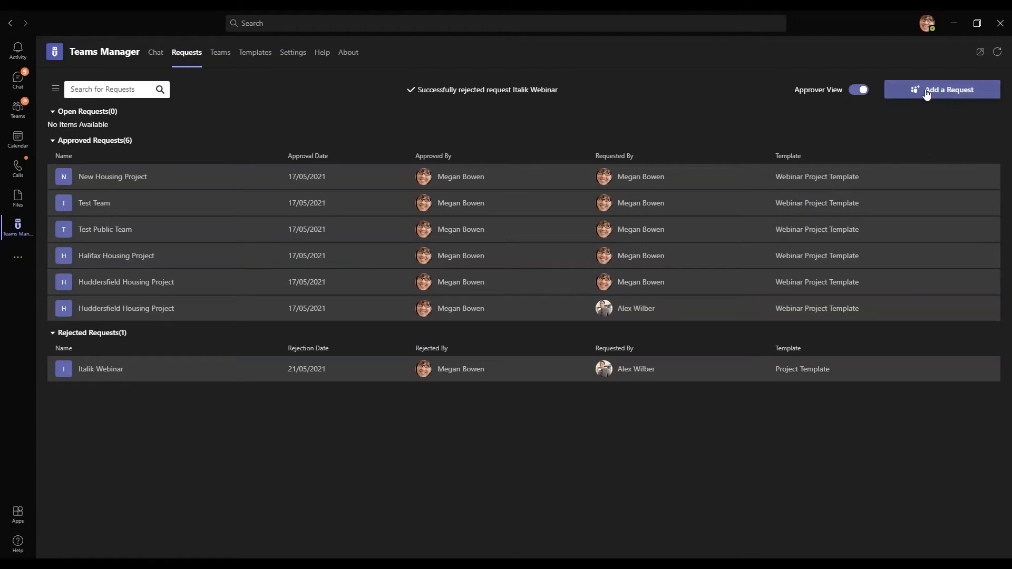
# Start creating a private team from the "Webinar Project Template (no metadata)" in the Teams Manager teams list.
pyautogui.click(218, 53)
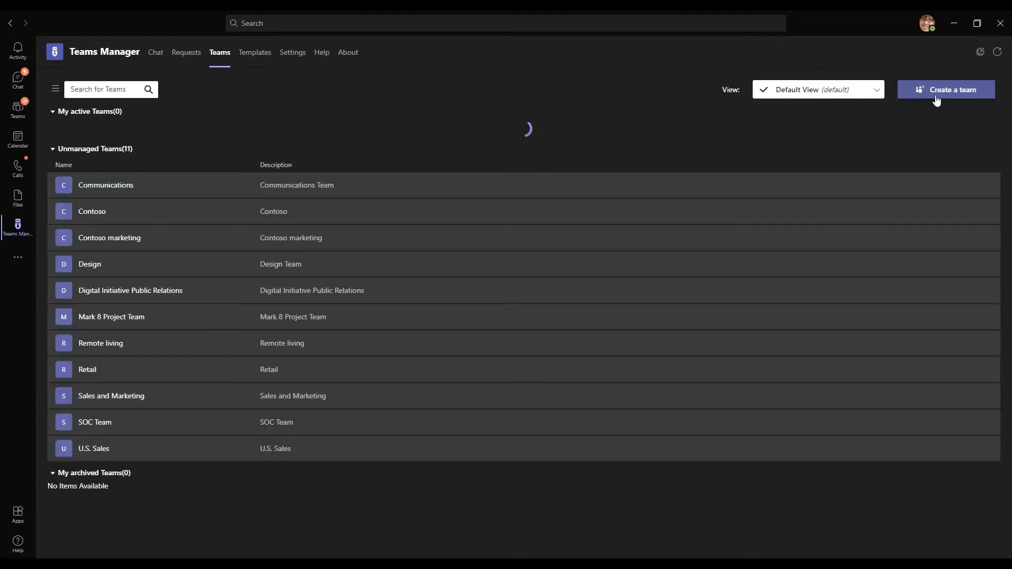
pyautogui.click(939, 92)
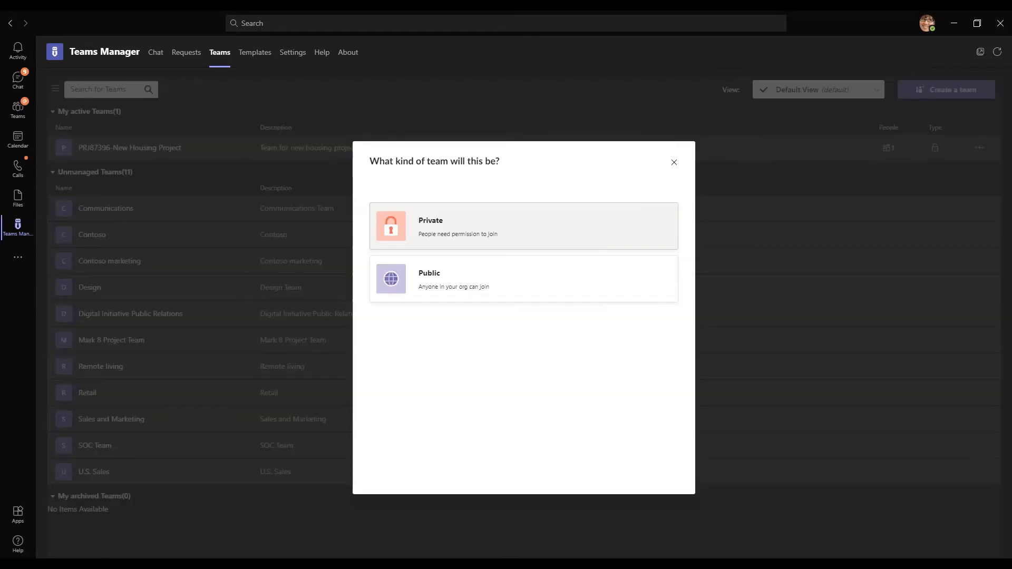
pyautogui.click(448, 230)
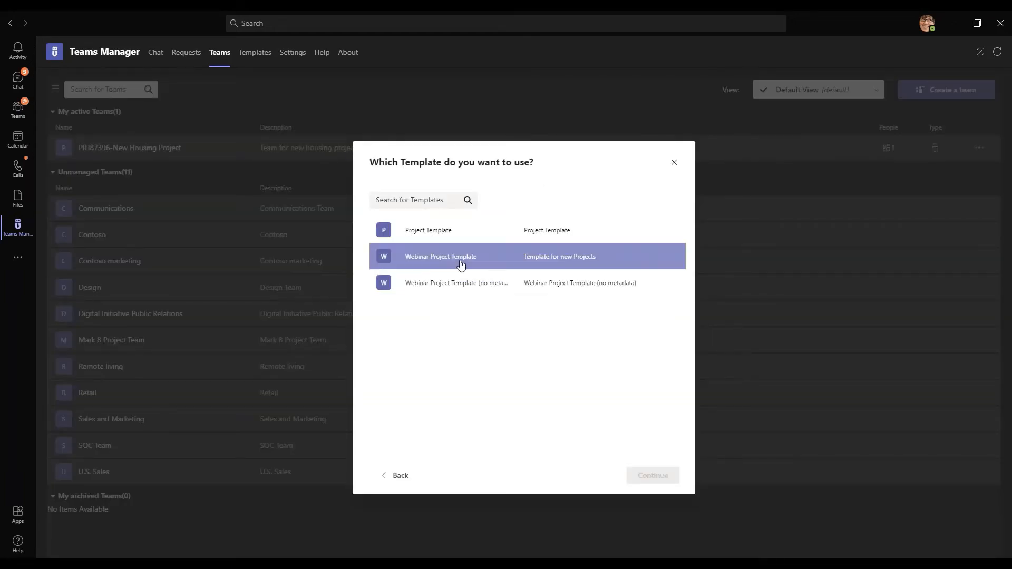
pyautogui.click(445, 290)
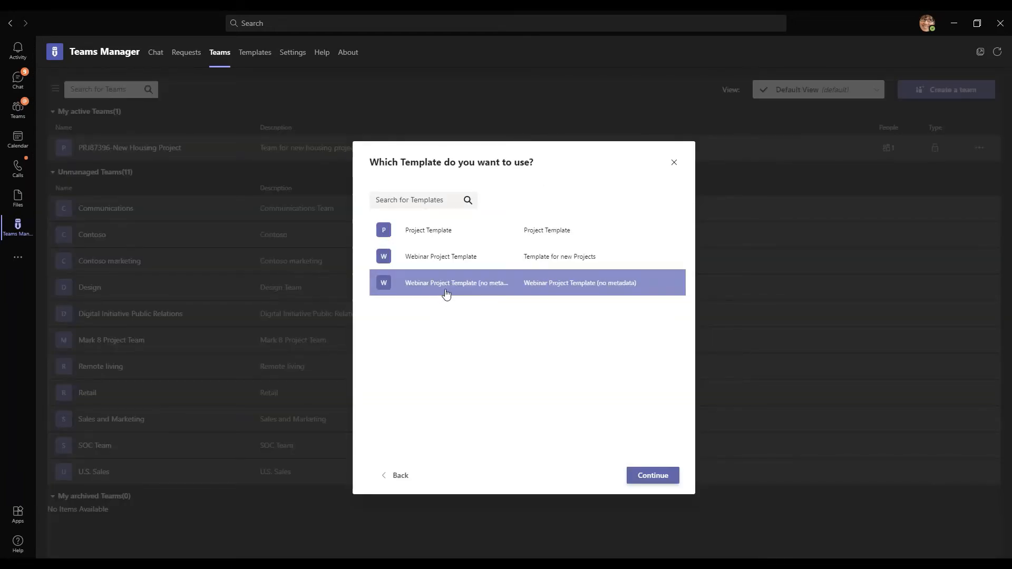
pyautogui.click(640, 477)
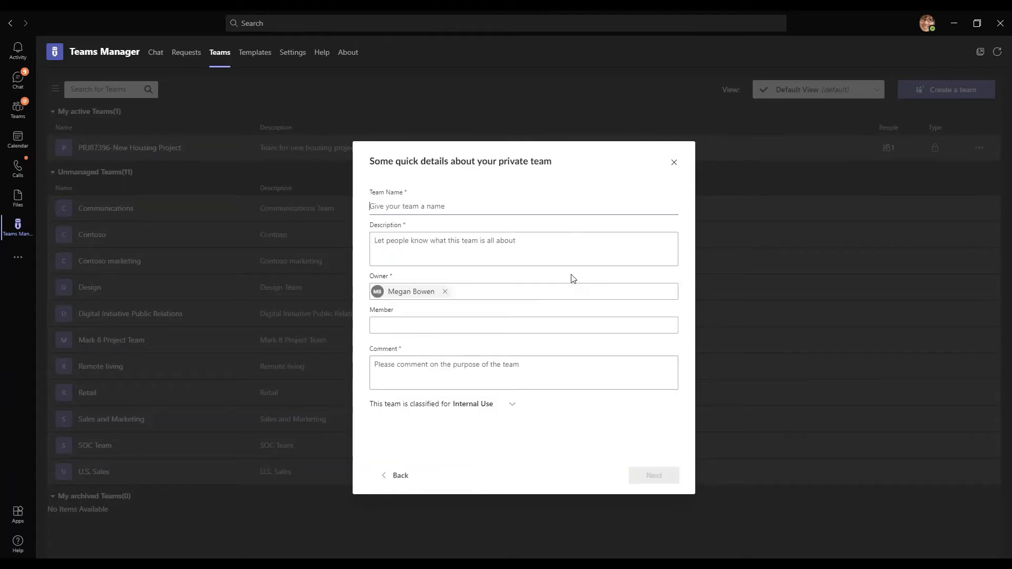
# Enter "Italik Webinar" as both the team name and the description of the private team.
pyautogui.press('super+v')
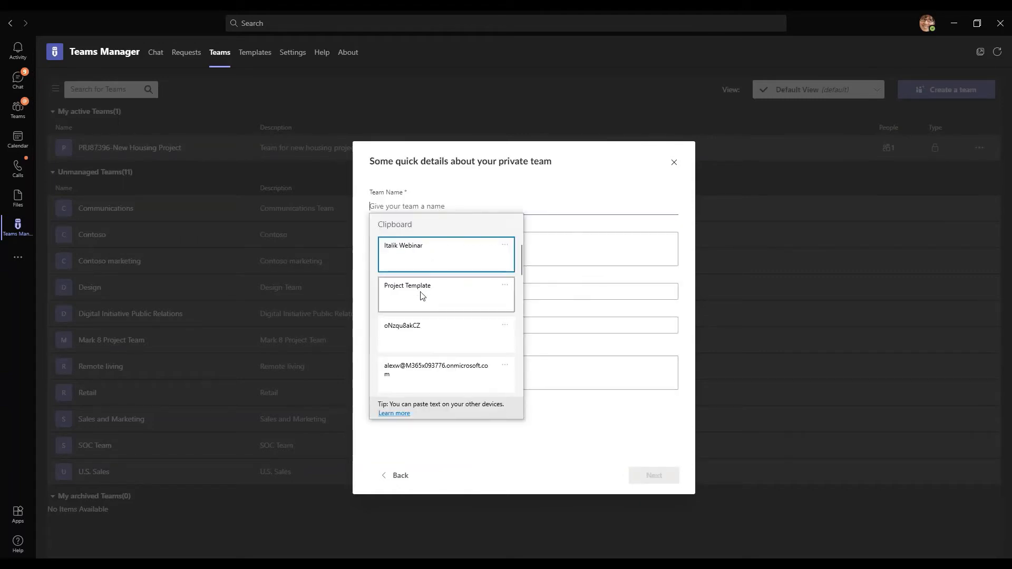
pyautogui.click(432, 263)
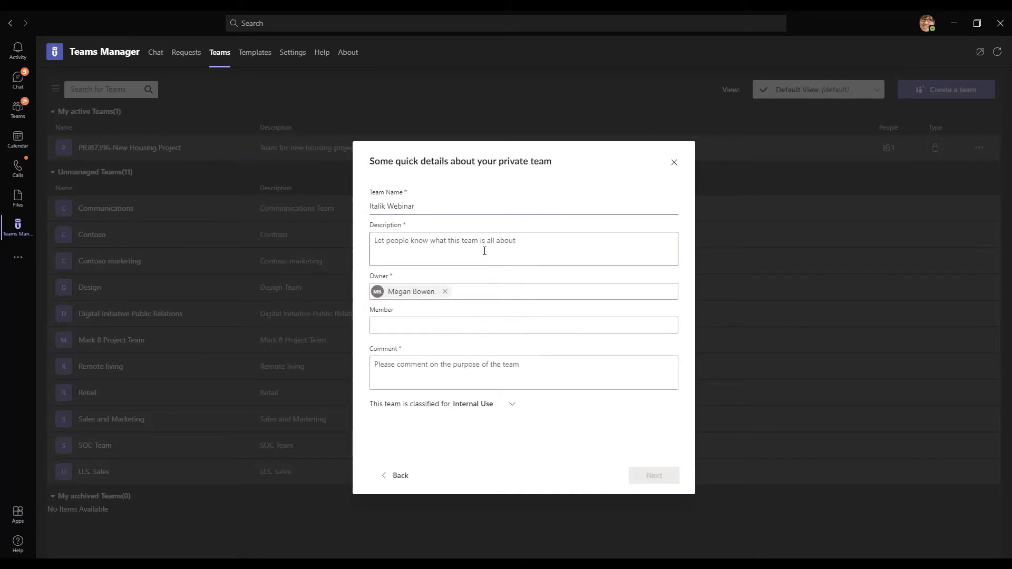
pyautogui.tripleClick(410, 206)
pyautogui.hotkey('ctrl', 'c')
pyautogui.click(445, 240)
pyautogui.hotkey('ctrl', 'v')
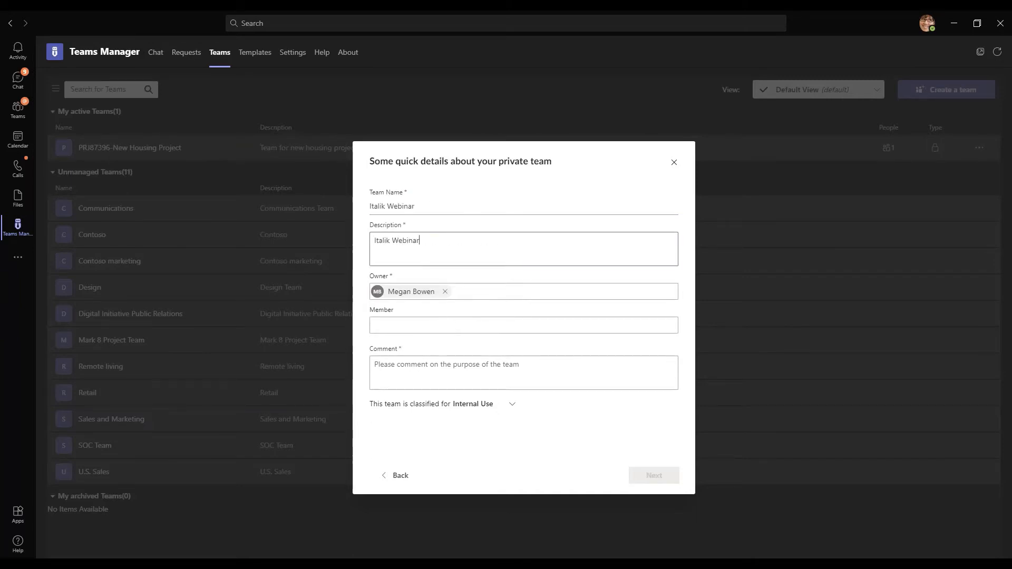
# Classify the team as Confidential, add the comment "Italik Webinar", submit the creation request and close the confirmation.
pyautogui.click(511, 405)
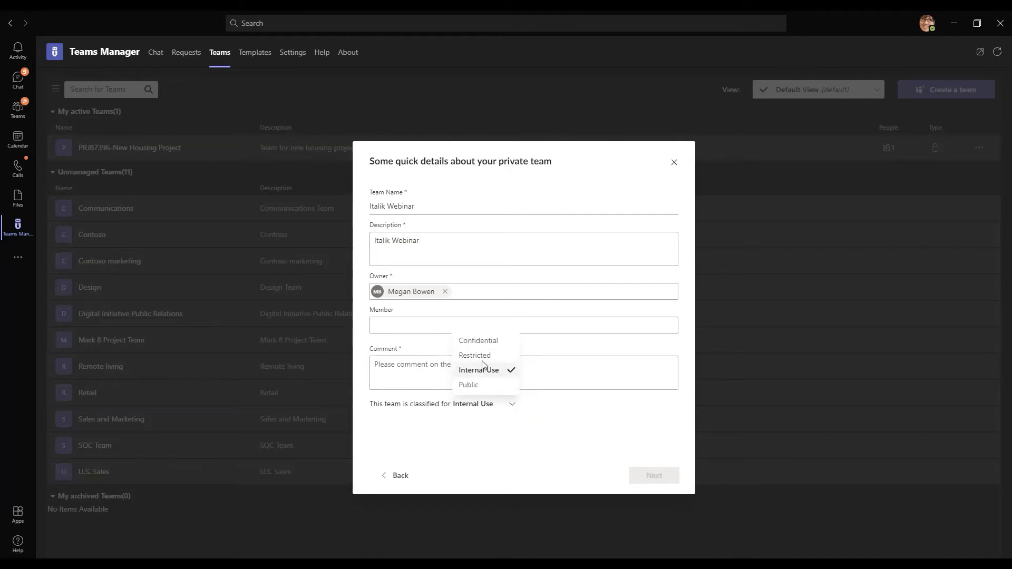
pyautogui.click(484, 342)
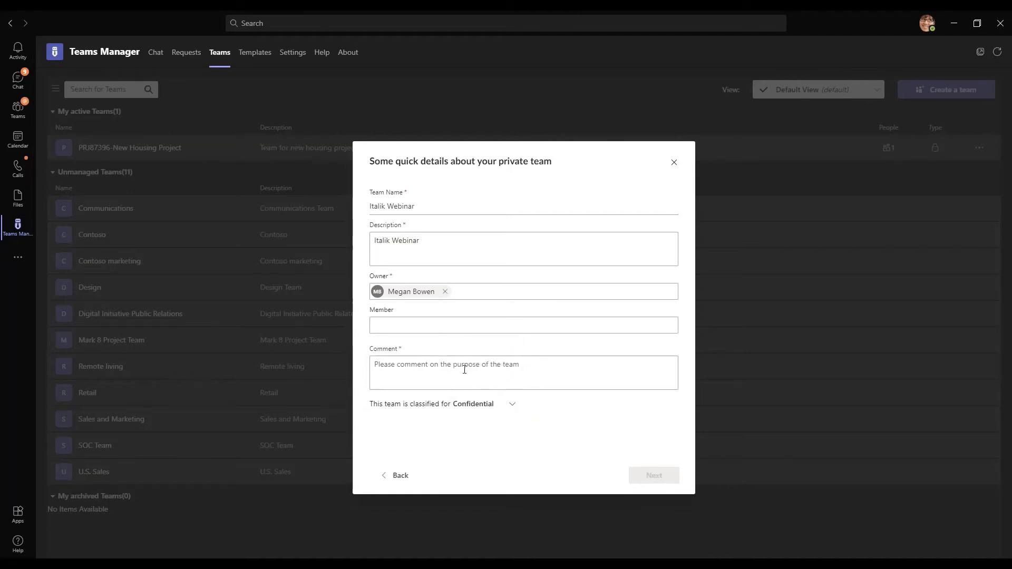
pyautogui.click(464, 370)
pyautogui.hotkey('ctrl', 'v')
pyautogui.click(648, 477)
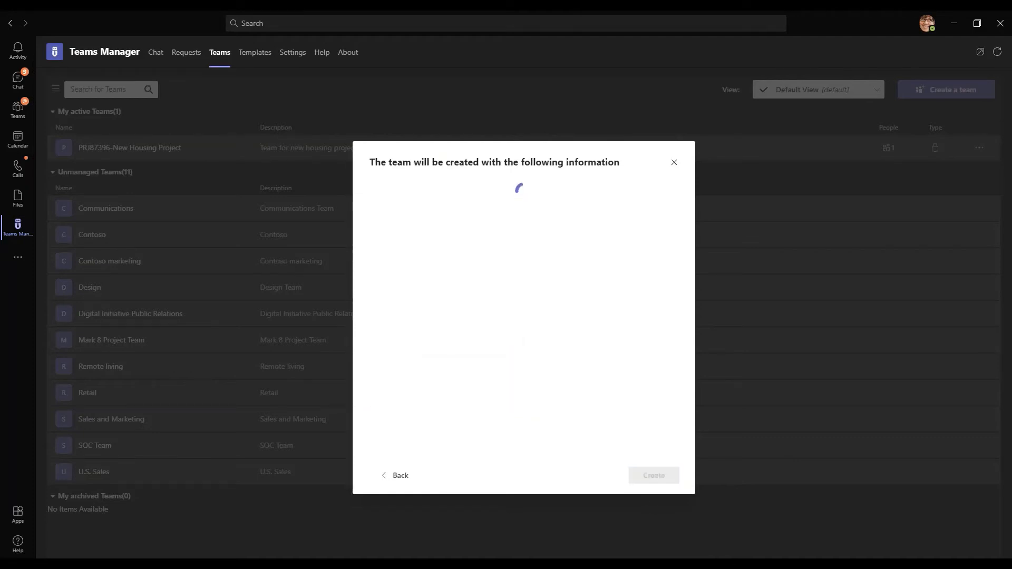
pyautogui.click(652, 476)
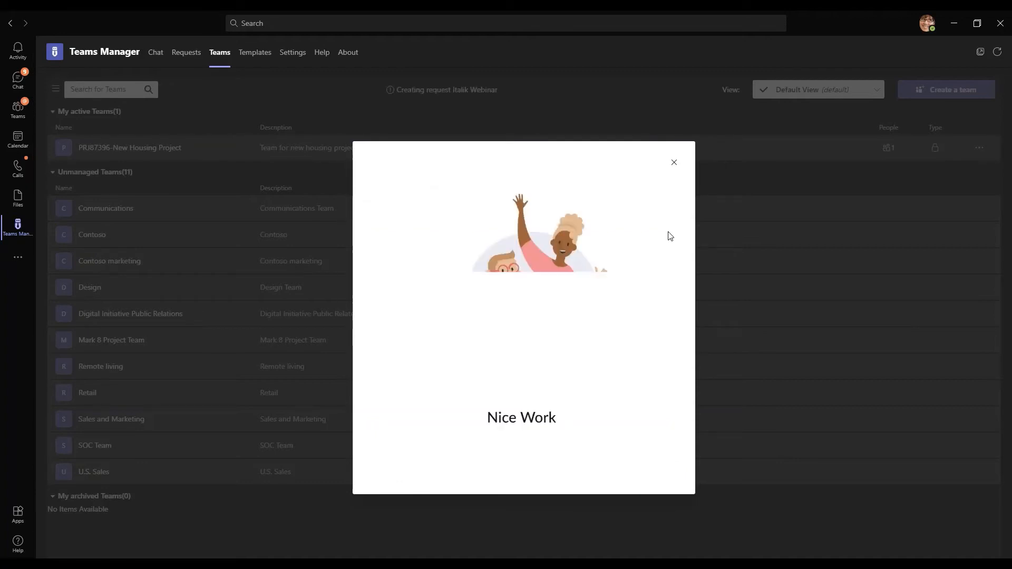
pyautogui.click(673, 163)
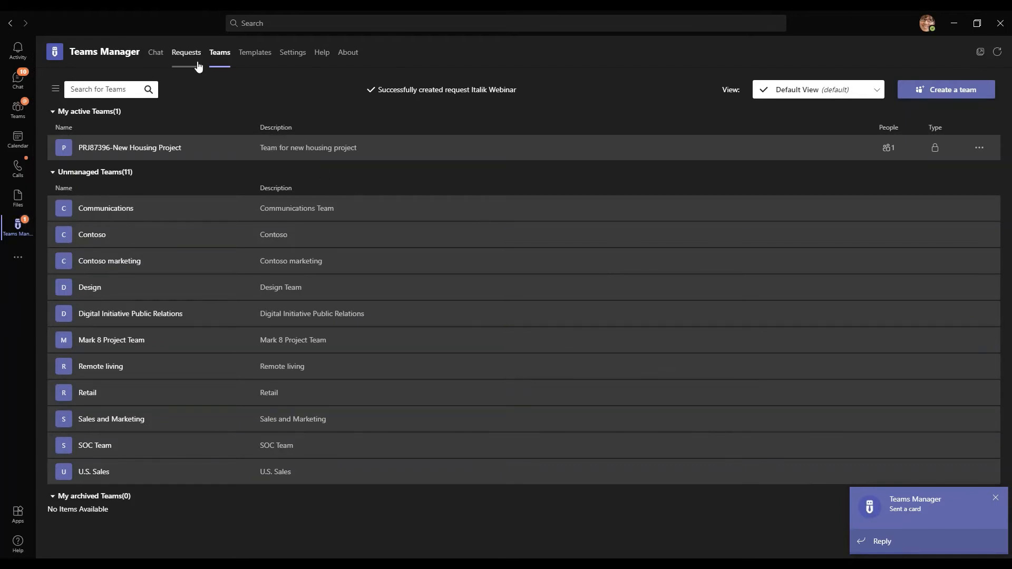
# Open the new Italik Webinar request from the Teams Manager chat card and approve it without a comment.
pyautogui.click(908, 501)
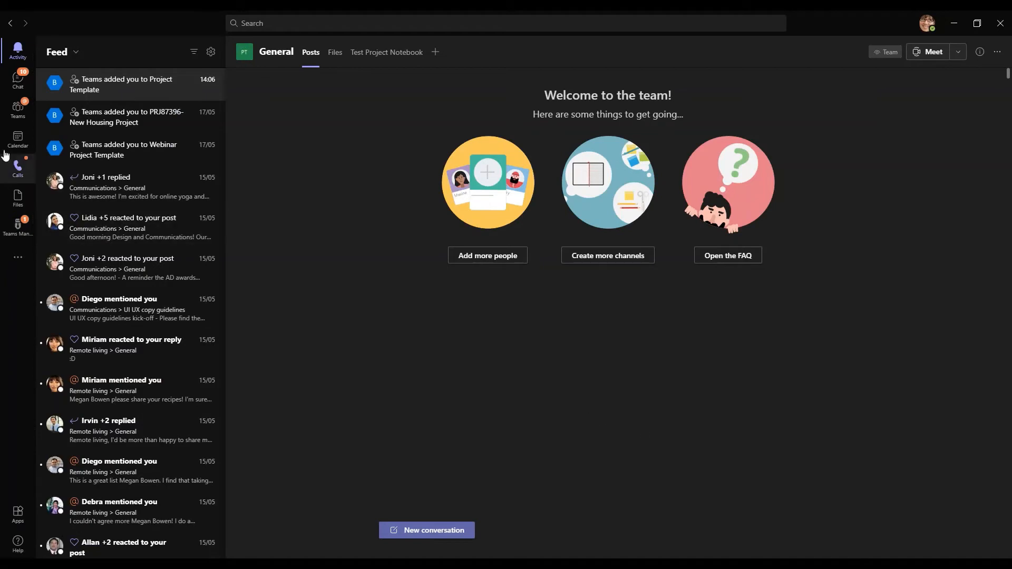
pyautogui.click(16, 82)
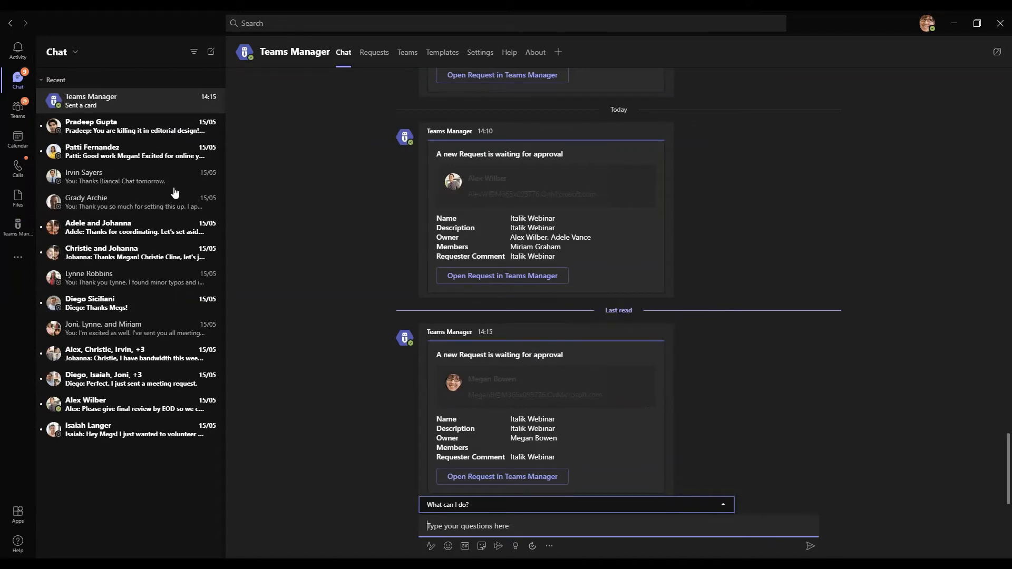
pyautogui.click(485, 477)
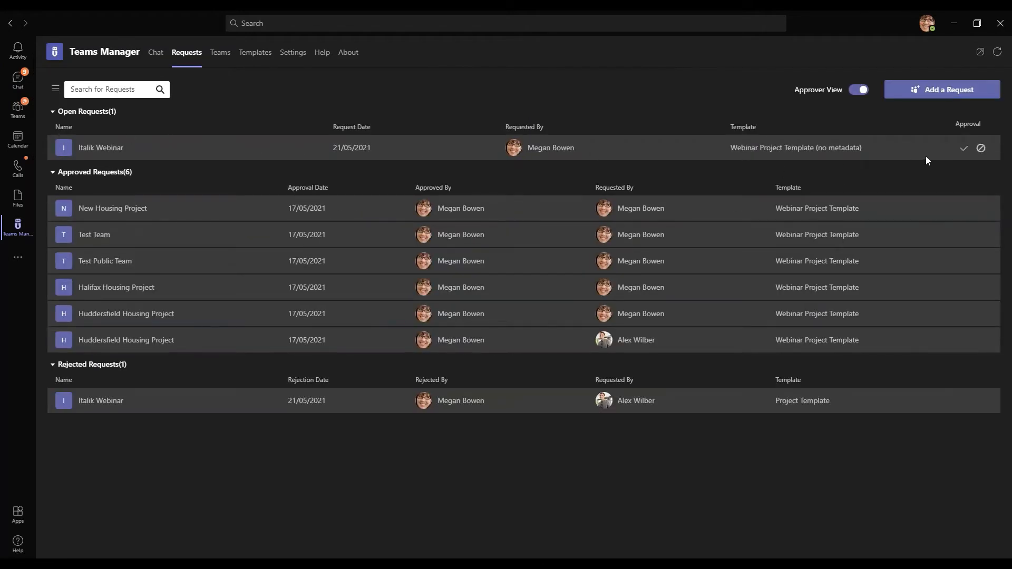
pyautogui.click(965, 150)
pyautogui.click(622, 461)
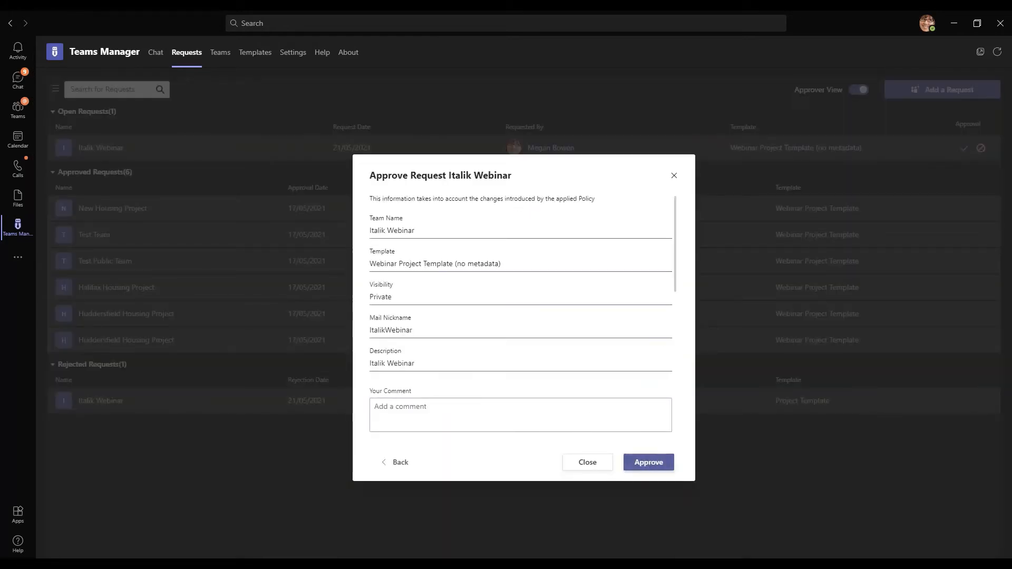
pyautogui.click(648, 462)
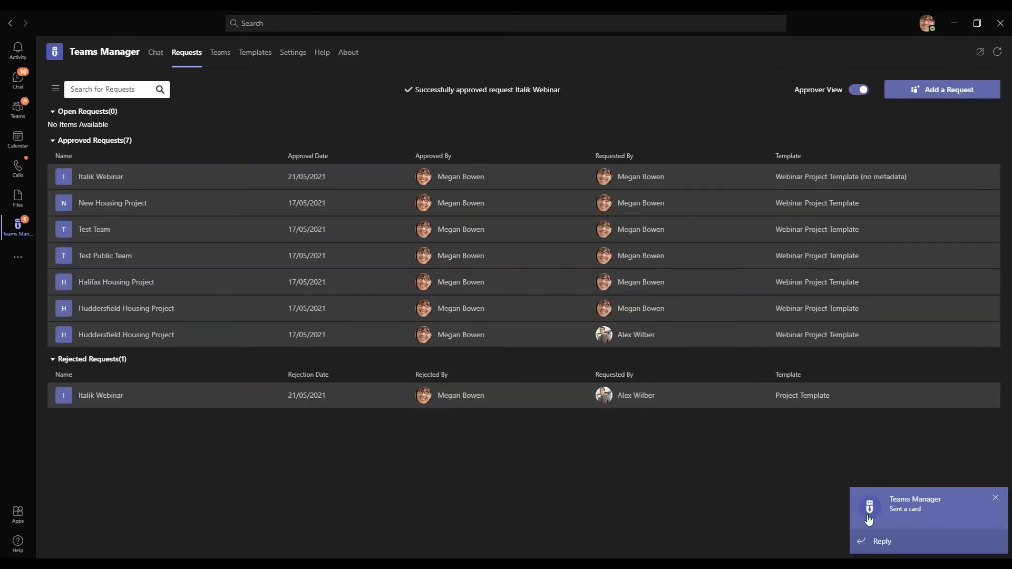
# Check the approval card in the Teams Manager chat and look for the Italik Webinar team among the joined teams.
pyautogui.click(16, 84)
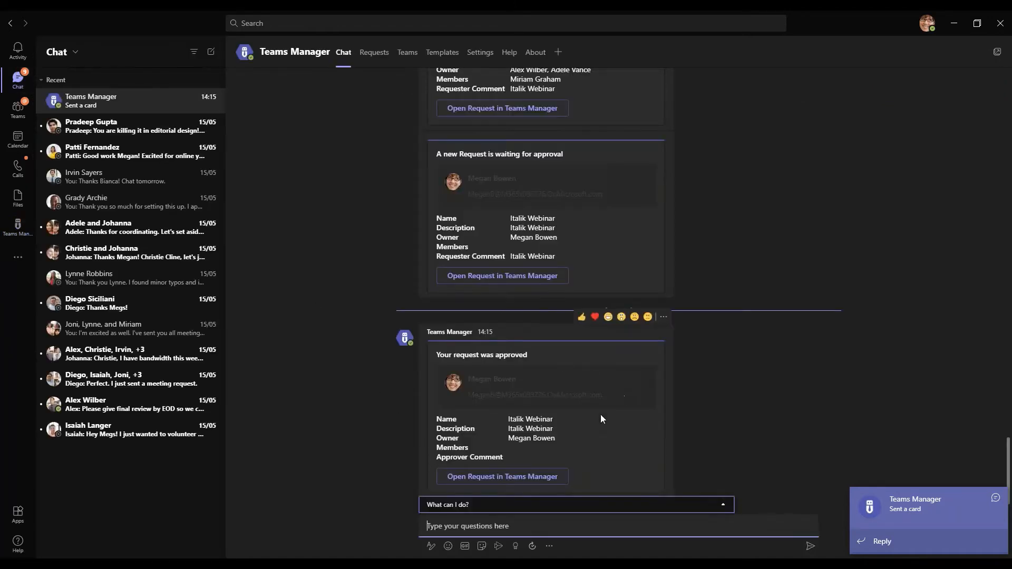
pyautogui.click(18, 110)
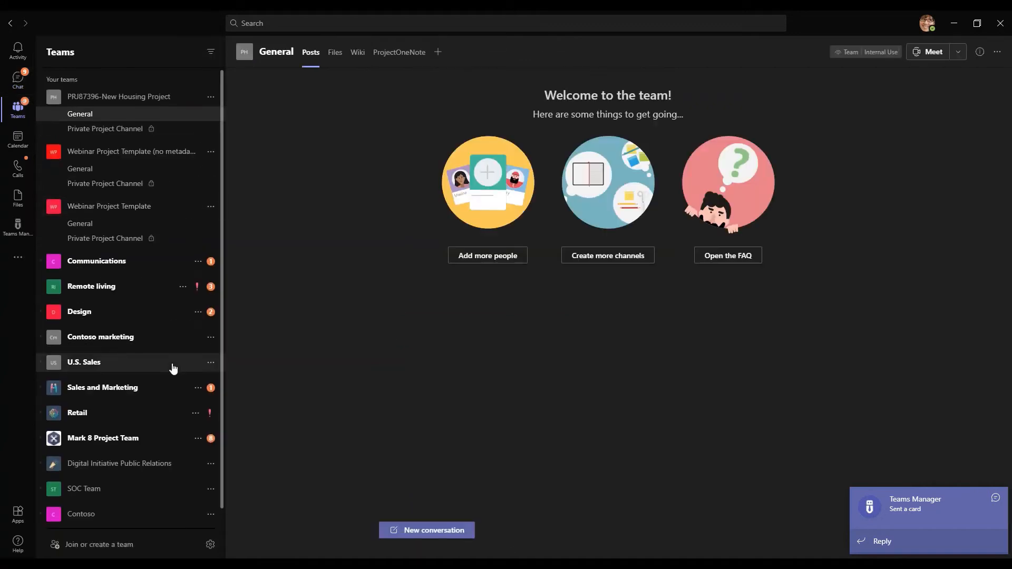
pyautogui.scroll(-1, 169, 368)
pyautogui.scroll(1, 148, 364)
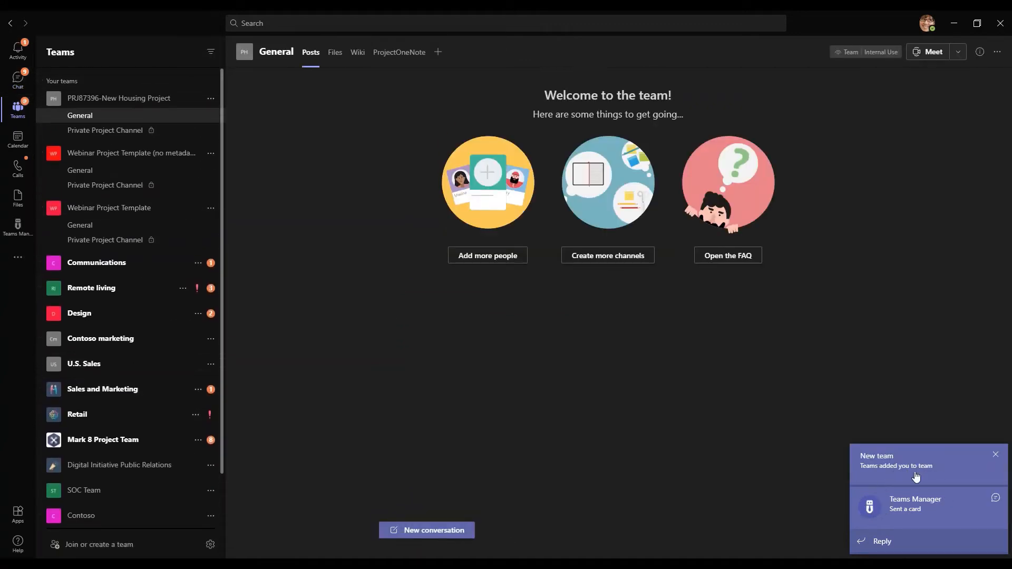
pyautogui.scroll(-2, 122, 440)
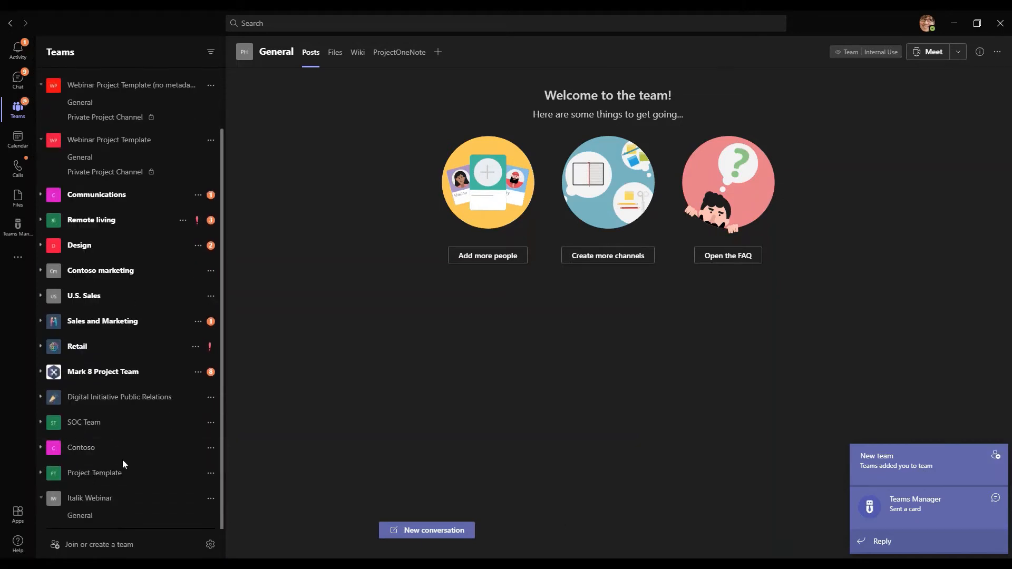
# Examine the Italik Webinar team's General channel, its Private Project Channel and the tabs provisioned from the template.
pyautogui.click(112, 517)
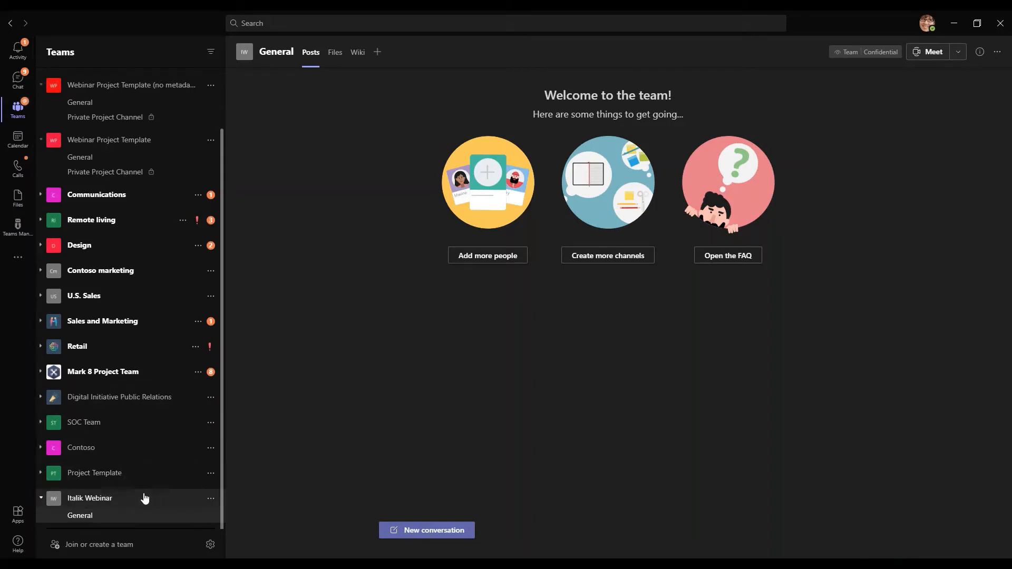
pyautogui.scroll(1, 143, 499)
pyautogui.scroll(-1, 137, 507)
pyautogui.scroll(-1, 153, 512)
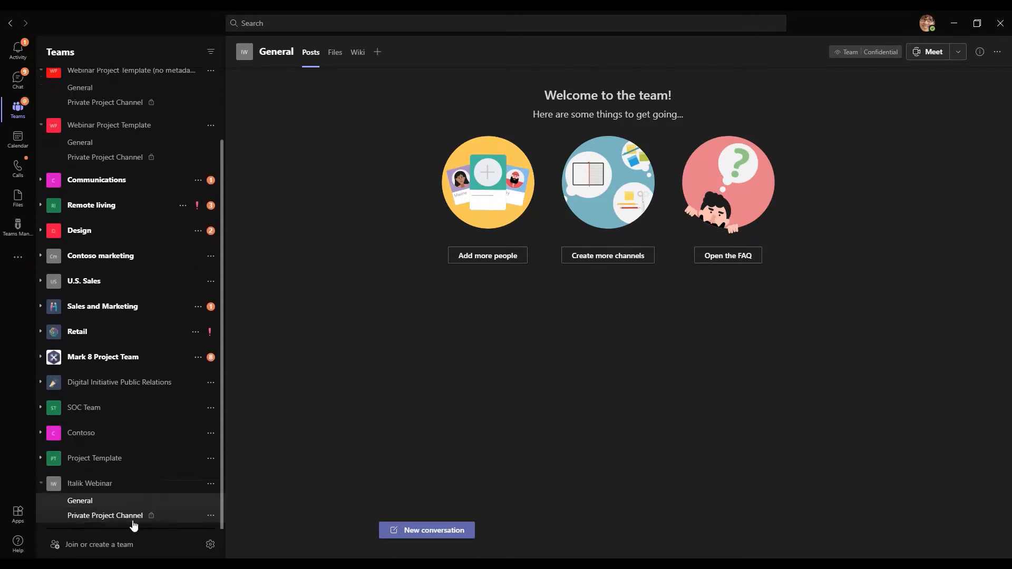
pyautogui.click(128, 519)
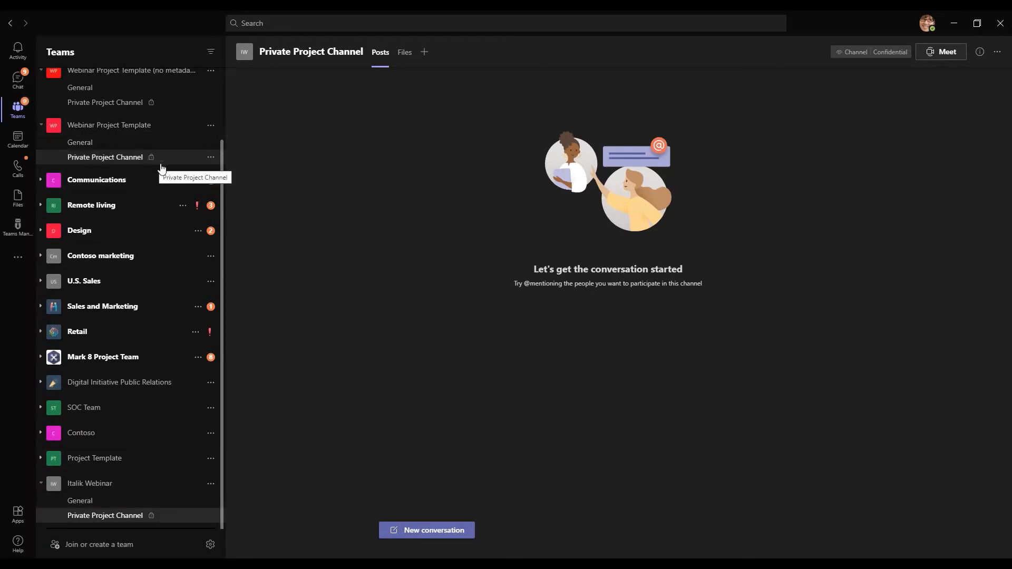
pyautogui.click(107, 502)
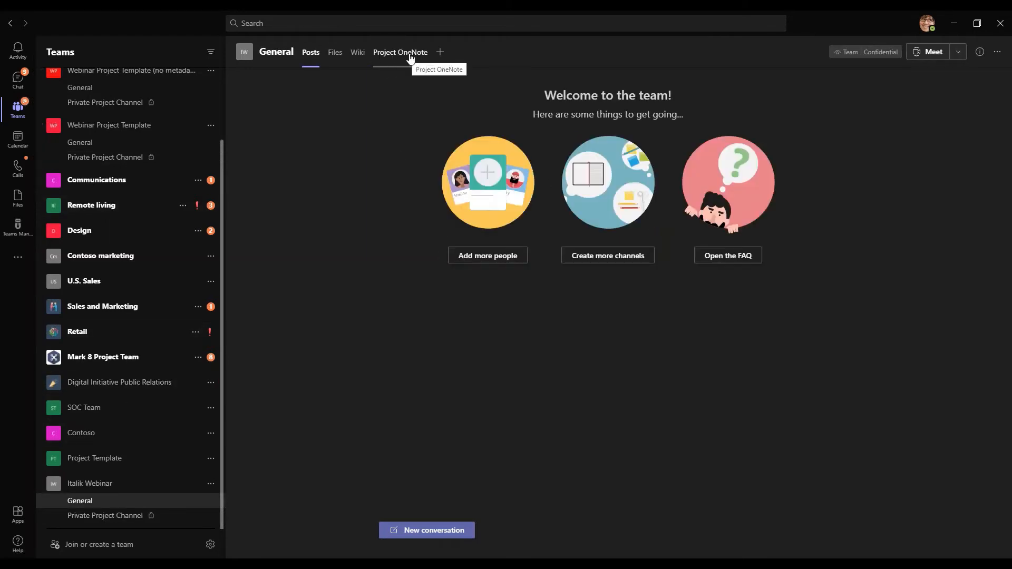
pyautogui.scroll(3, 175, 354)
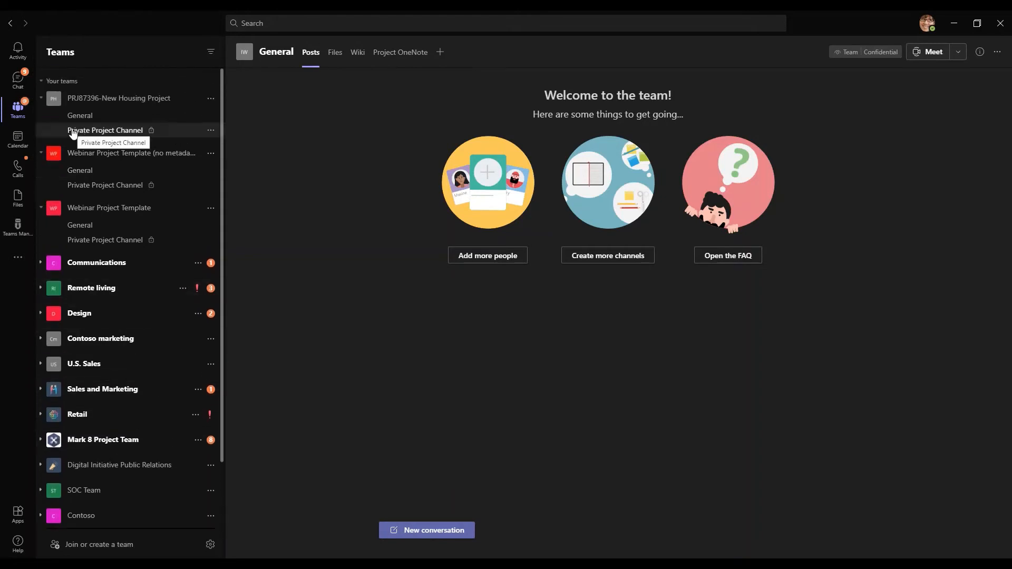
# Enable the team approval process in the Teams Manager approval settings and review the list of approvers.
pyautogui.click(19, 225)
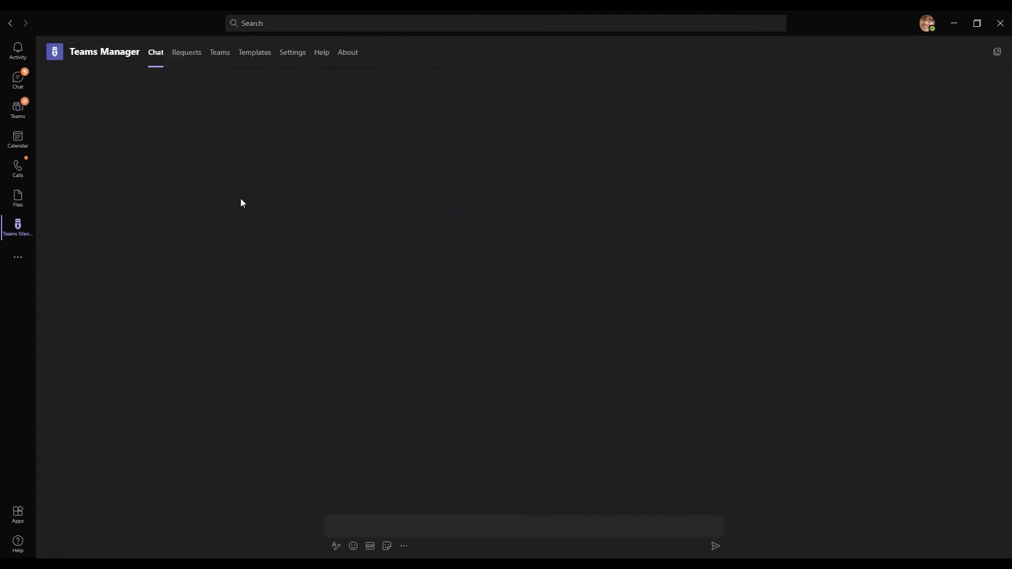
pyautogui.click(293, 53)
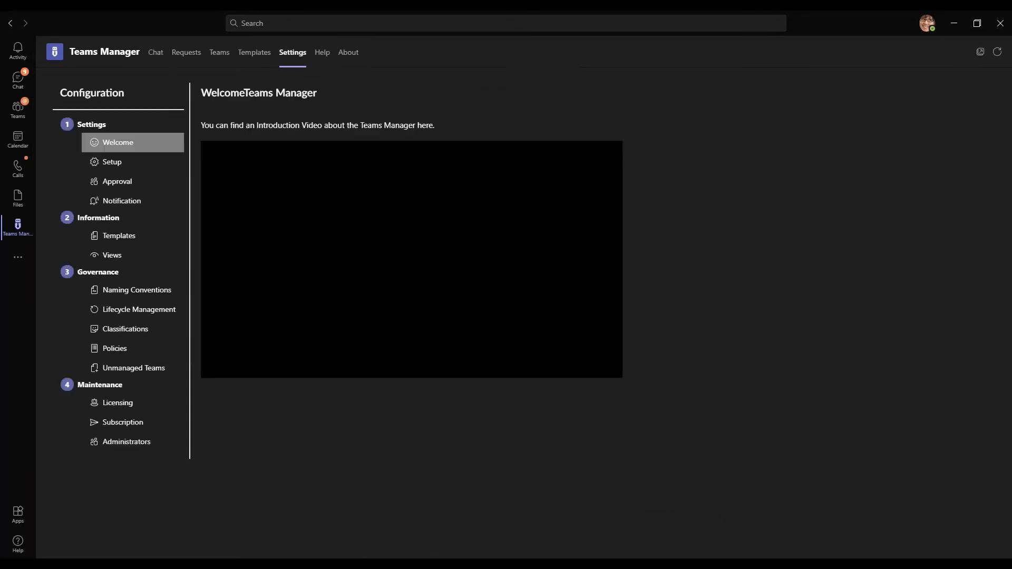
pyautogui.click(138, 186)
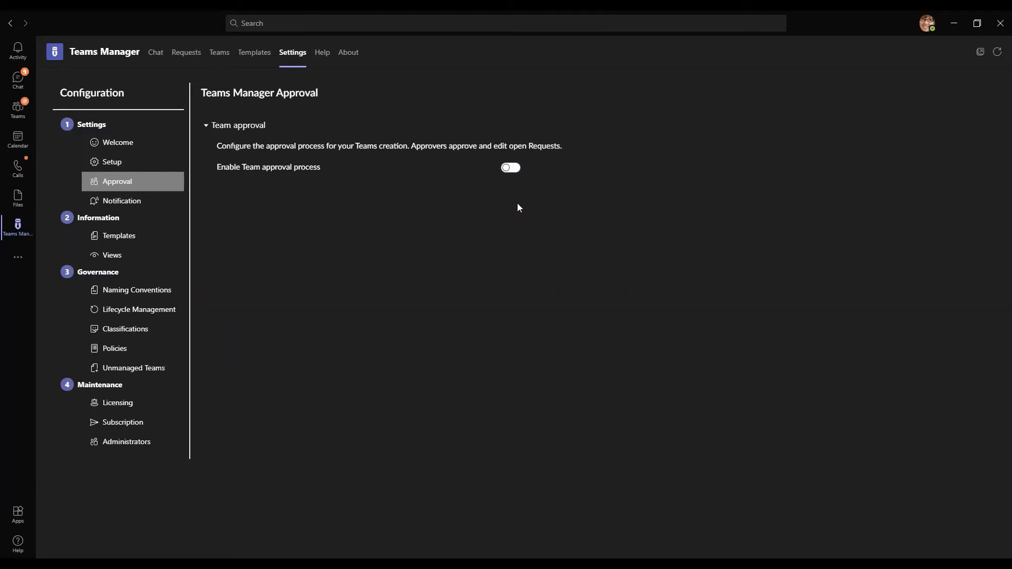
pyautogui.click(513, 168)
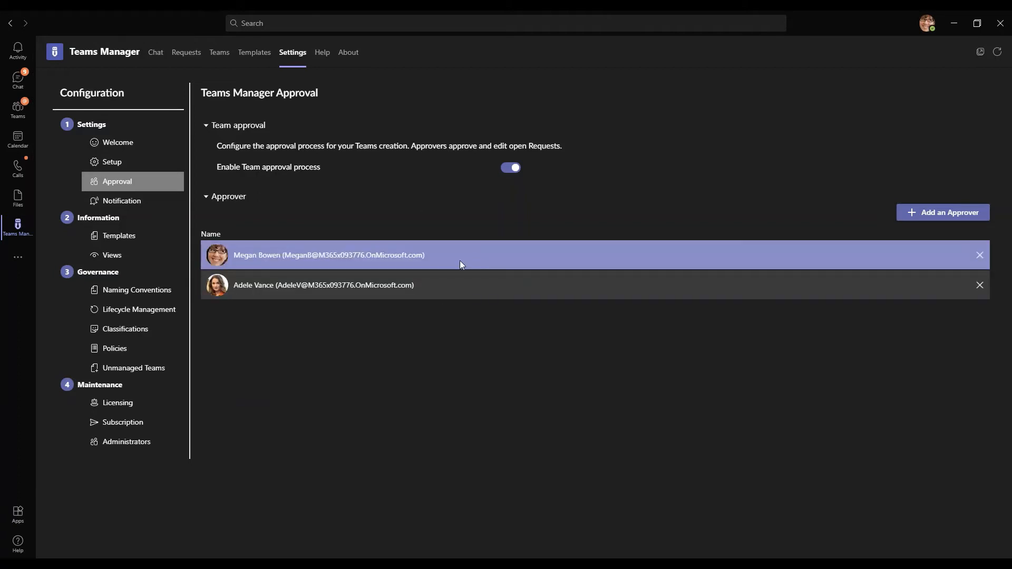
# Switch to the PowerPoint presentation "Microsoft Teams Governance.pptx" and show the slide "How Can You Govern New Teams?".
pyautogui.click(187, 57)
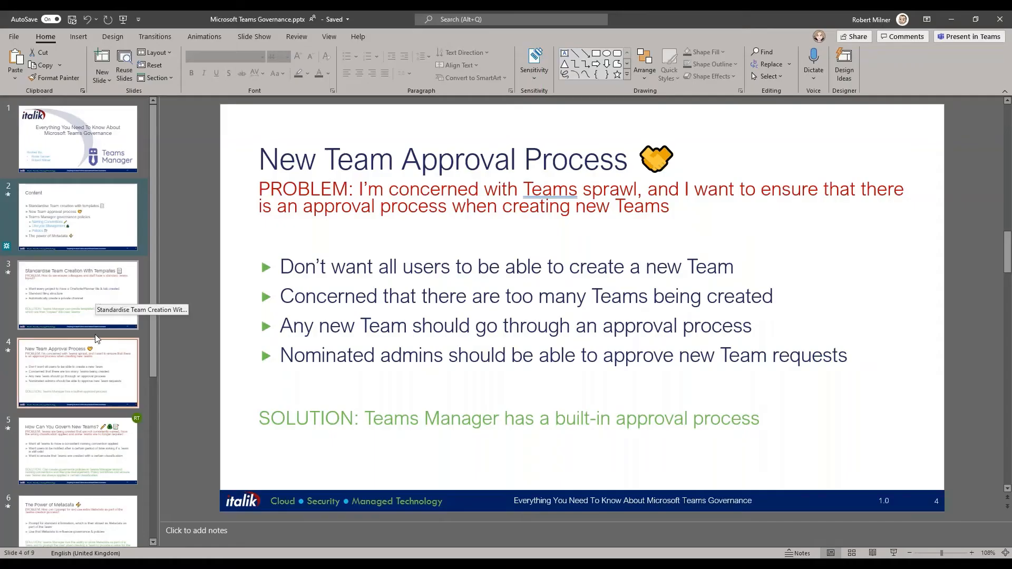
pyautogui.click(80, 455)
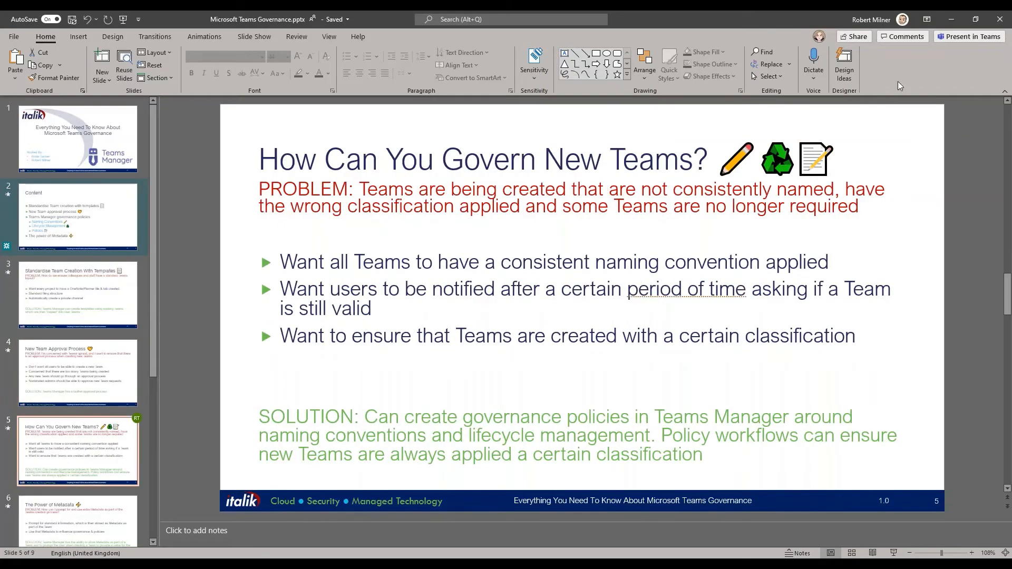
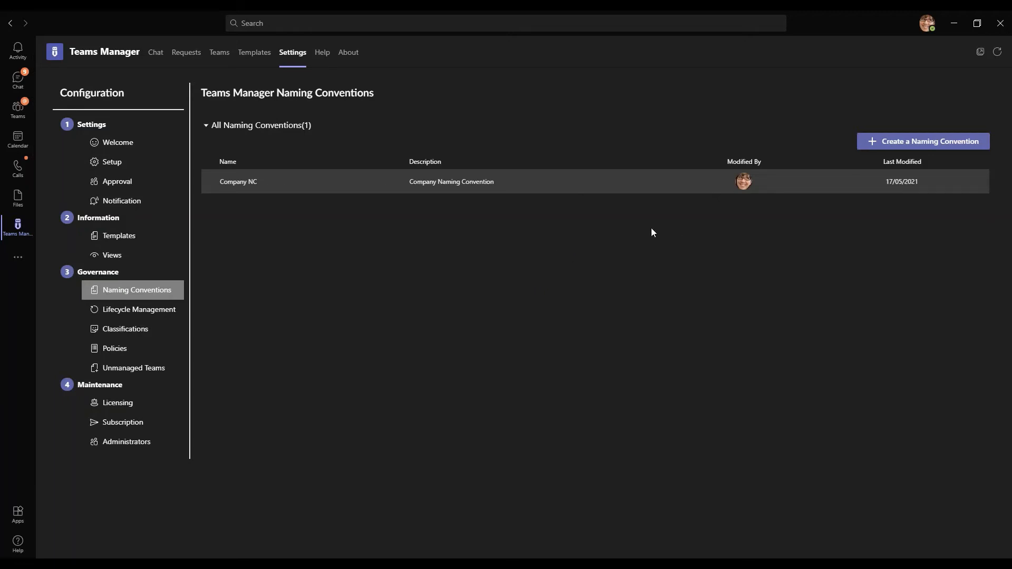
# Examine the OneNote, Planner and Teams naming rules of the Company NC naming convention, including the OneNote suffix section, and close it without updating.
pyautogui.click(388, 190)
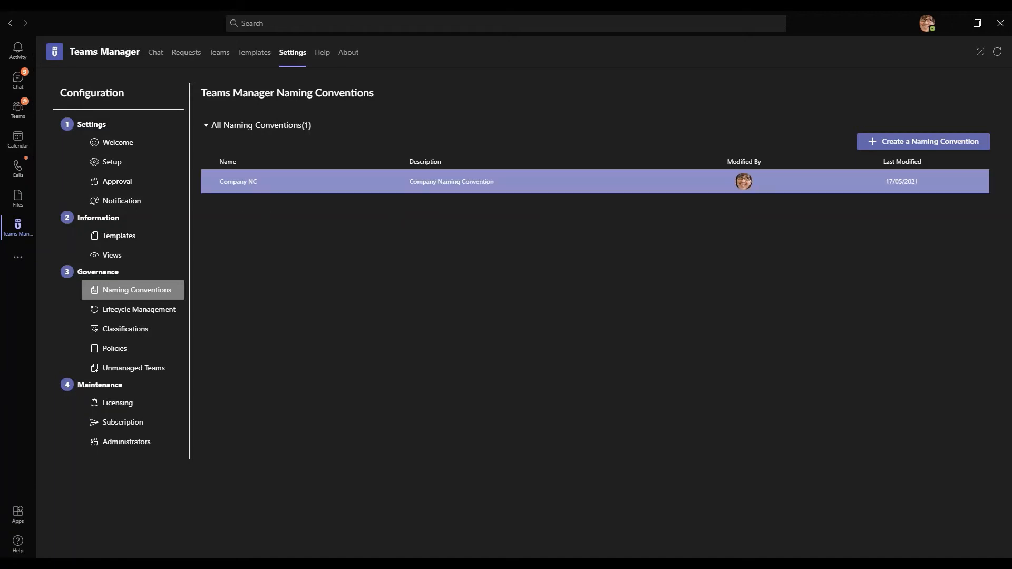
pyautogui.click(443, 191)
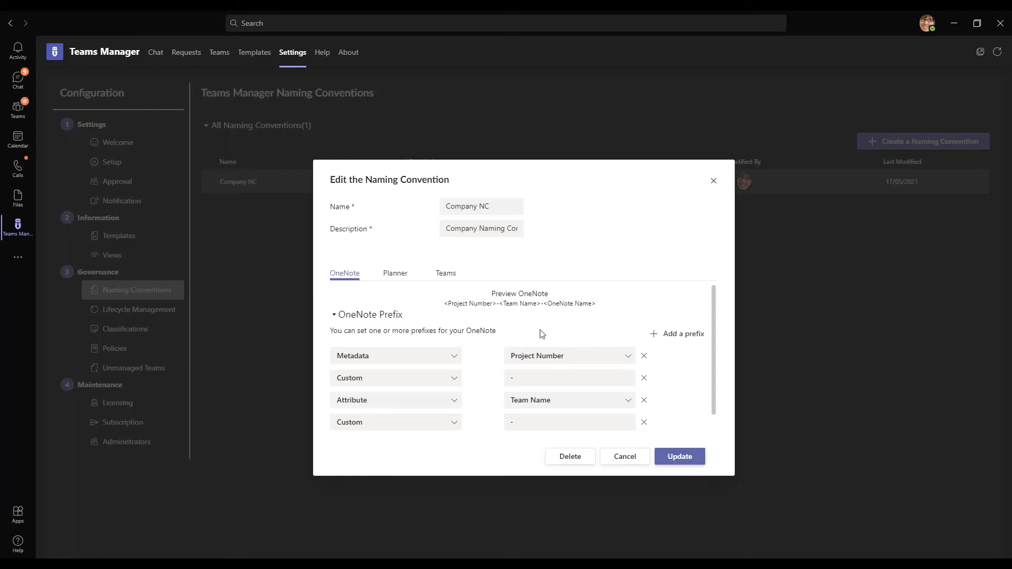
pyautogui.scroll(-1, 542, 333)
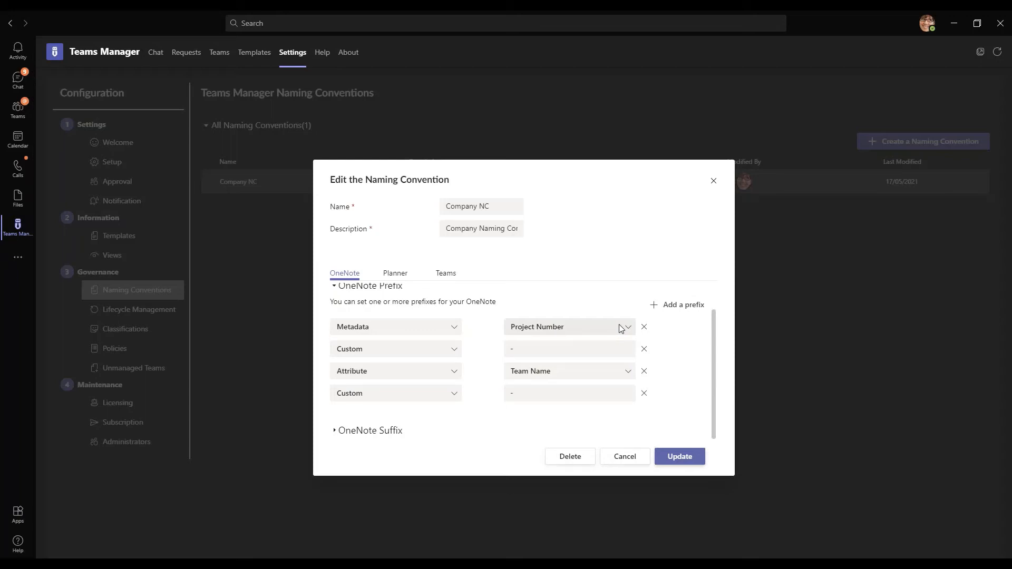
pyautogui.scroll(1, 570, 364)
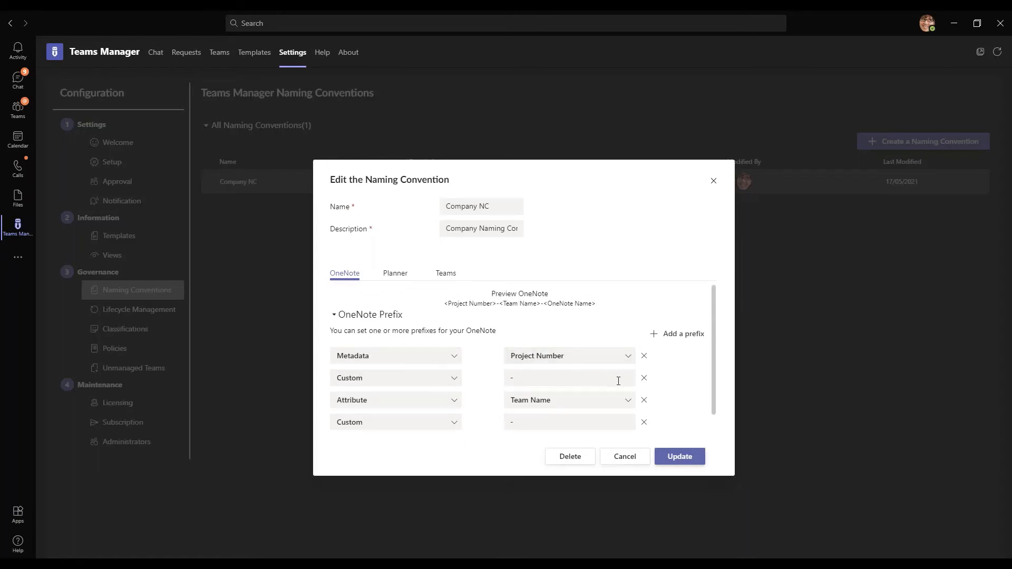
pyautogui.scroll(-1, 617, 383)
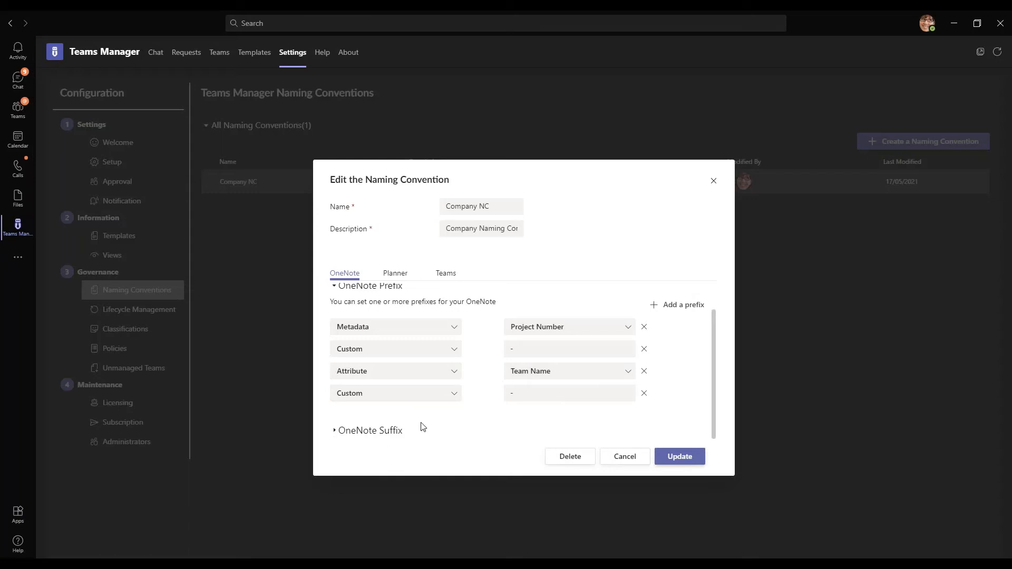
pyautogui.click(390, 434)
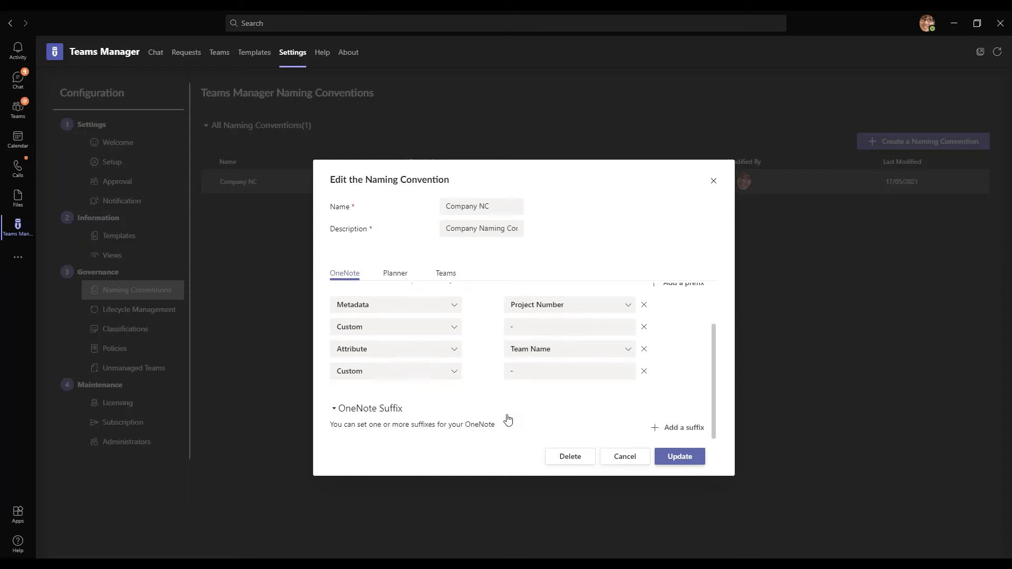
pyautogui.scroll(2, 509, 421)
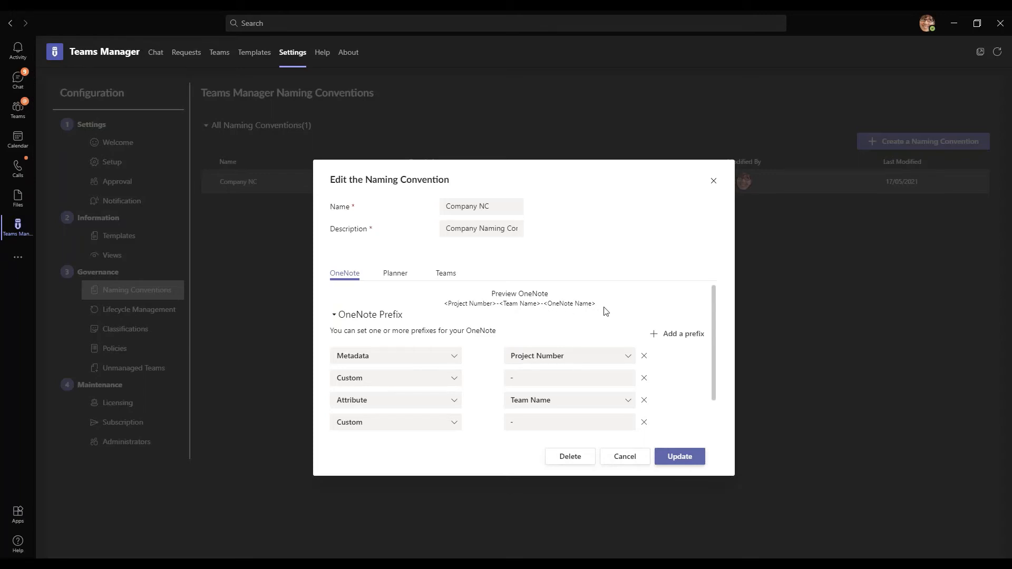
pyautogui.click(394, 273)
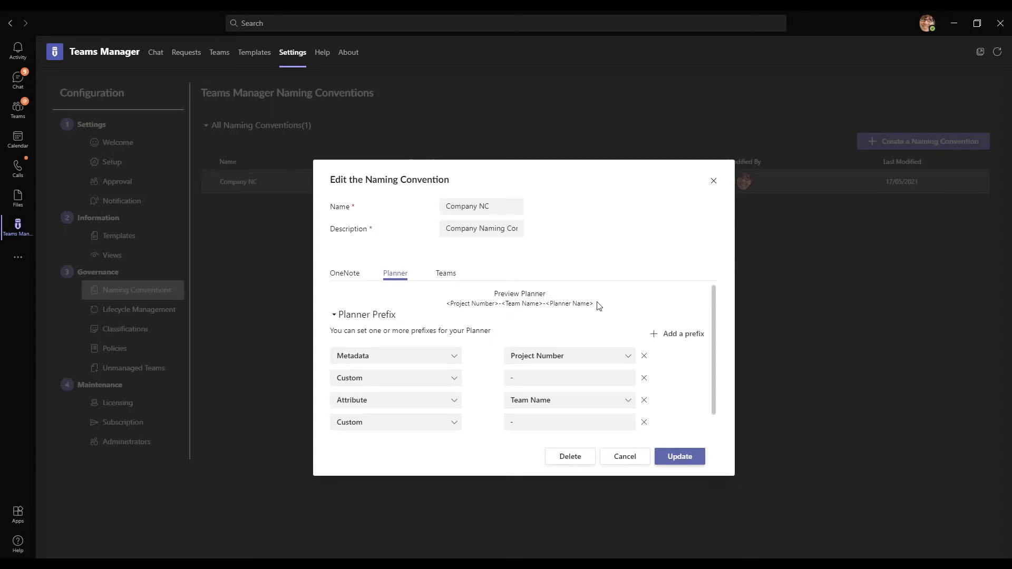
pyautogui.click(452, 276)
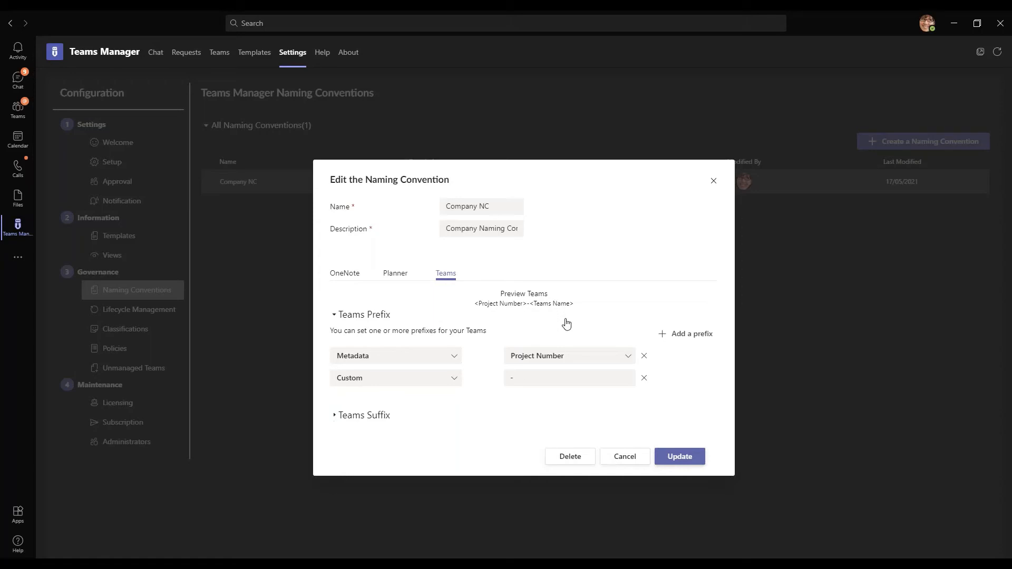
pyautogui.click(629, 461)
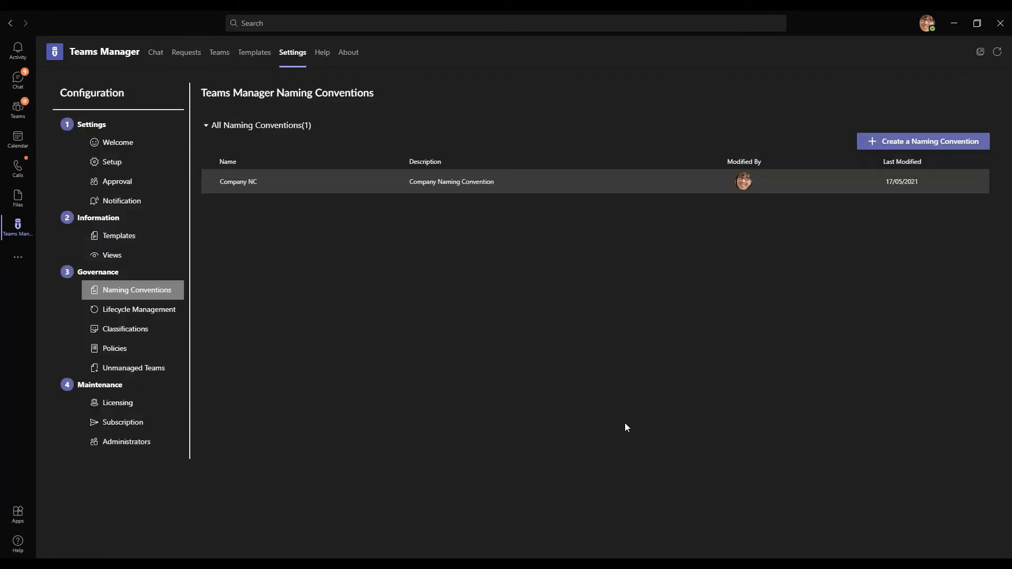
# Review the notification, archive and deletion settings of the Company LC lifecycle policy and close it without updating.
pyautogui.click(152, 310)
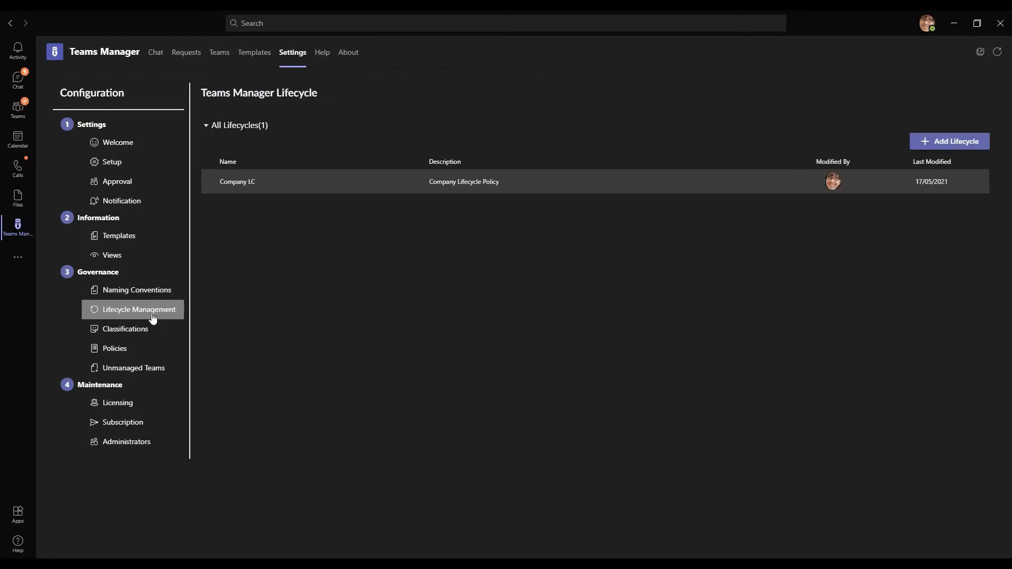
pyautogui.click(379, 189)
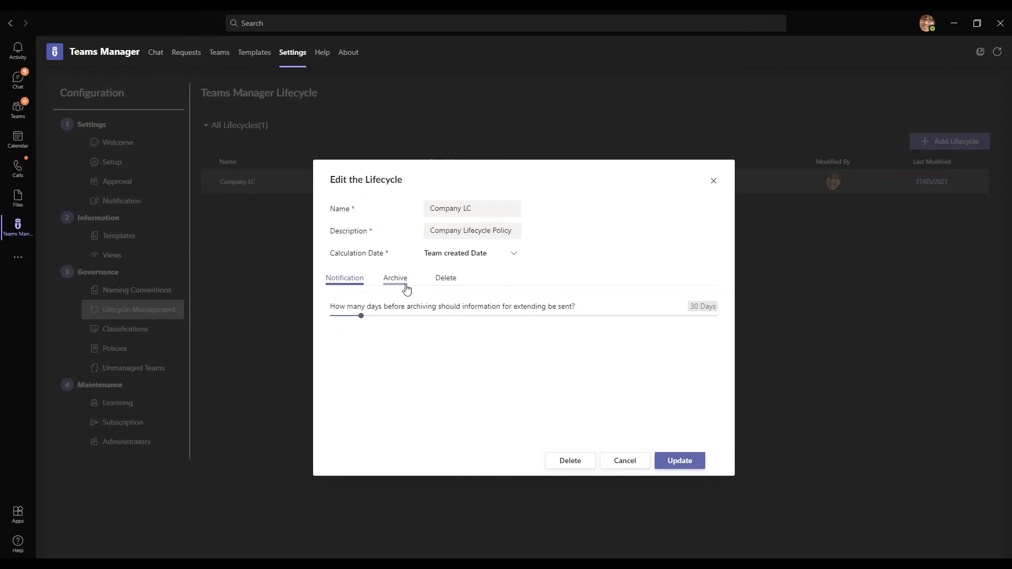
pyautogui.click(406, 288)
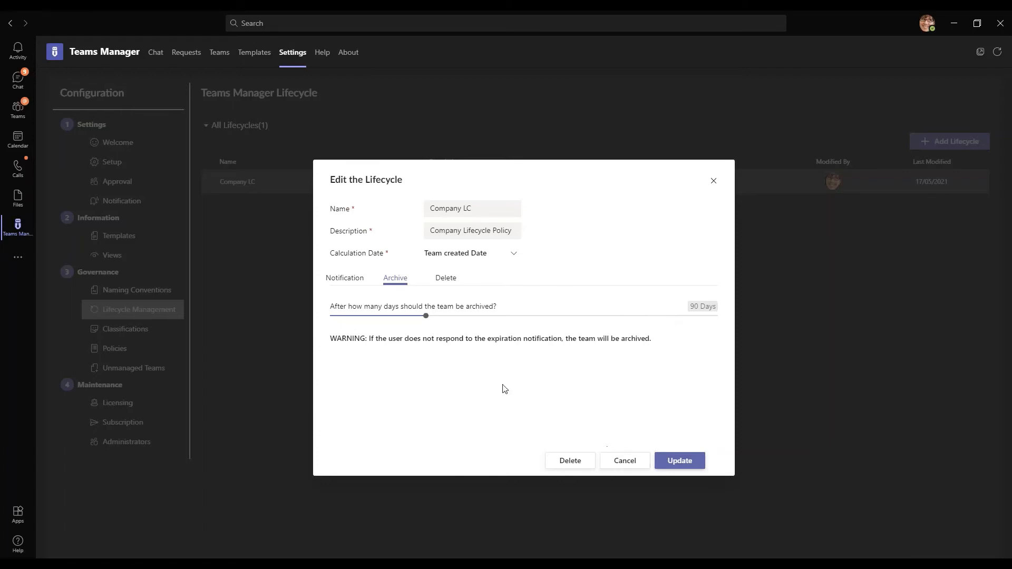
pyautogui.click(455, 288)
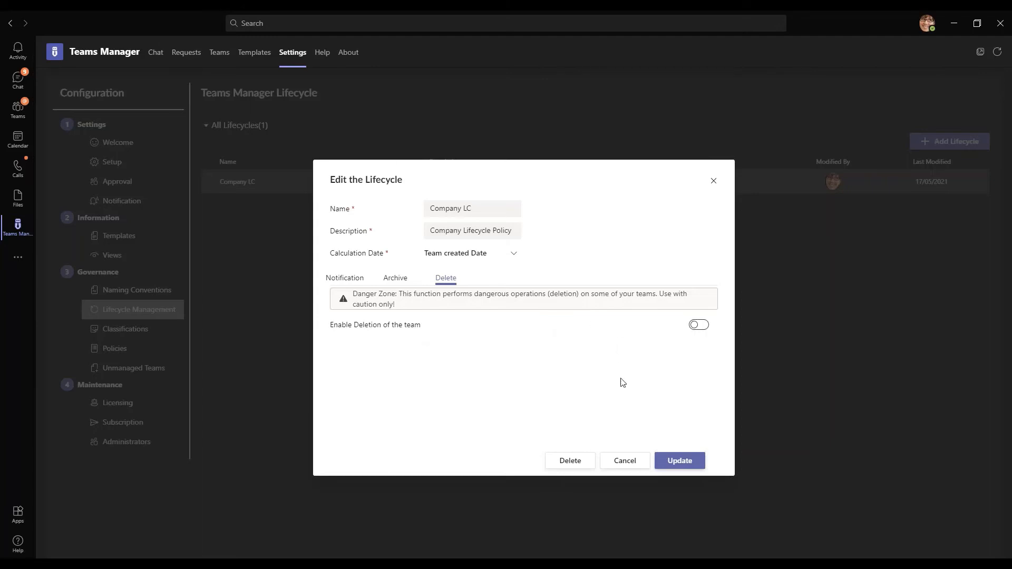
pyautogui.click(634, 466)
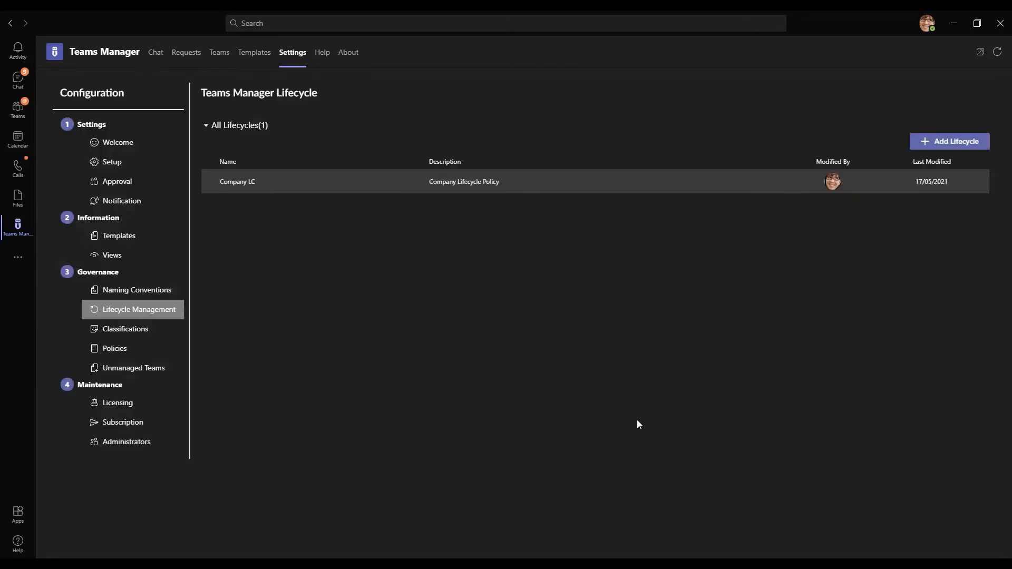
# Review the team classifications available under the Teams Manager governance settings.
pyautogui.click(145, 335)
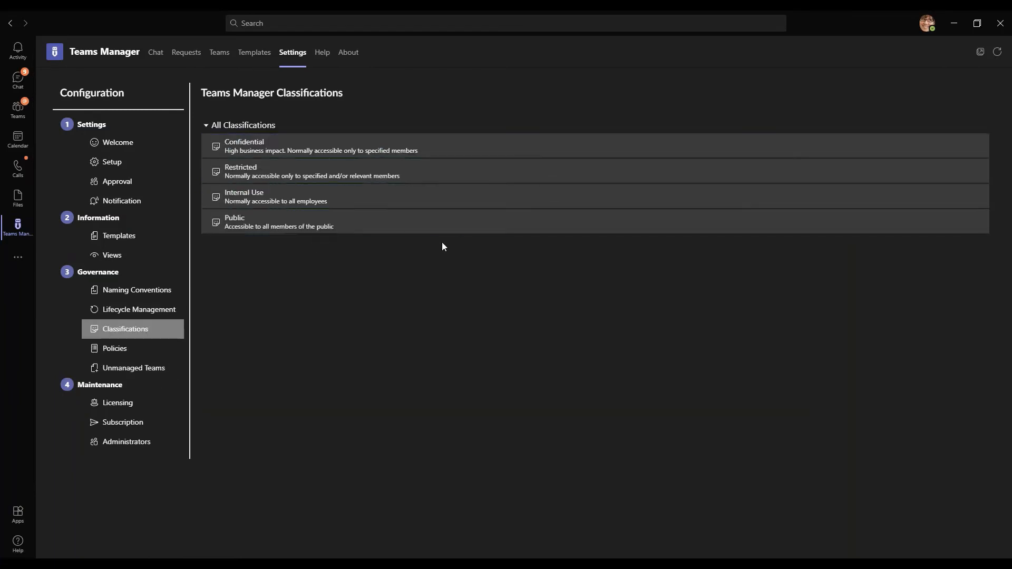
pyautogui.click(416, 151)
pyautogui.click(159, 296)
# Inspect the naming convention and lifecycle choices in the Company Policy Package and close it without updating.
pyautogui.click(135, 350)
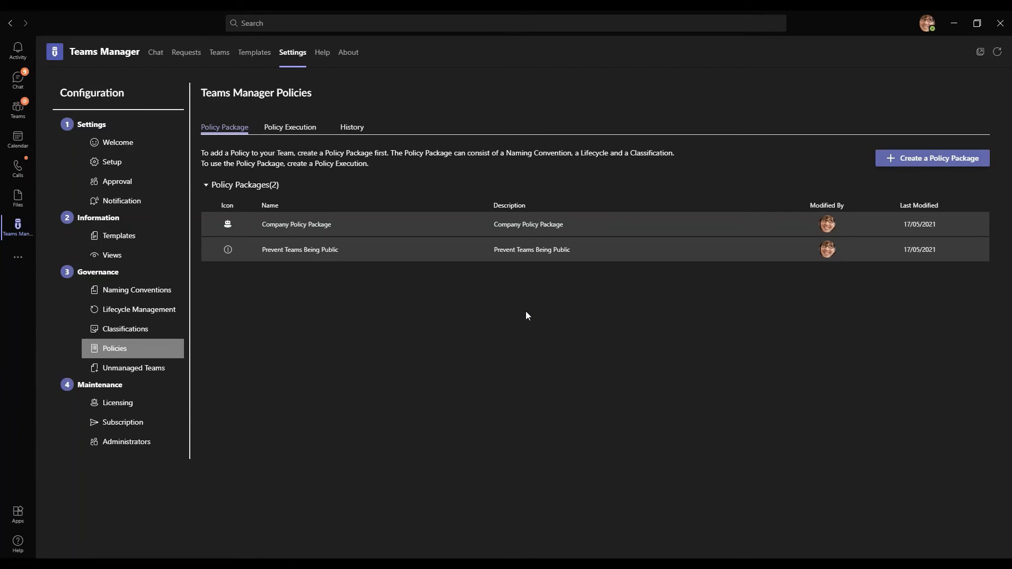
pyautogui.click(337, 229)
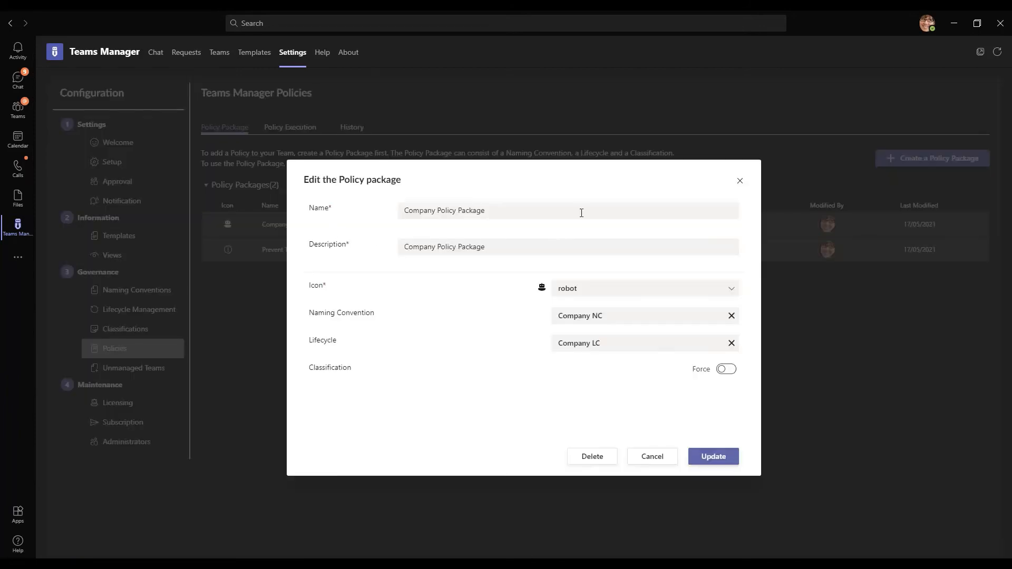
pyautogui.click(660, 321)
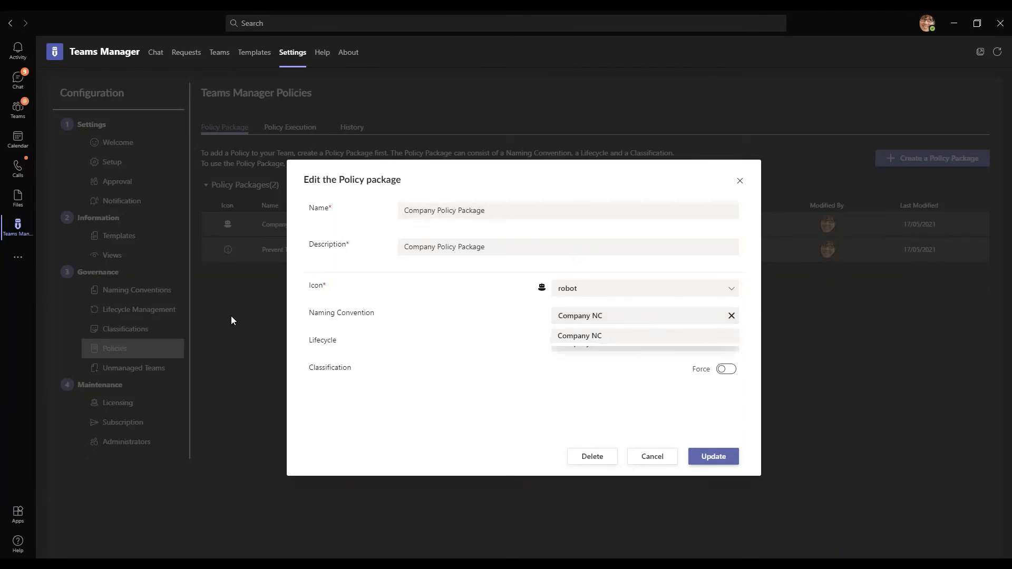
pyautogui.click(538, 403)
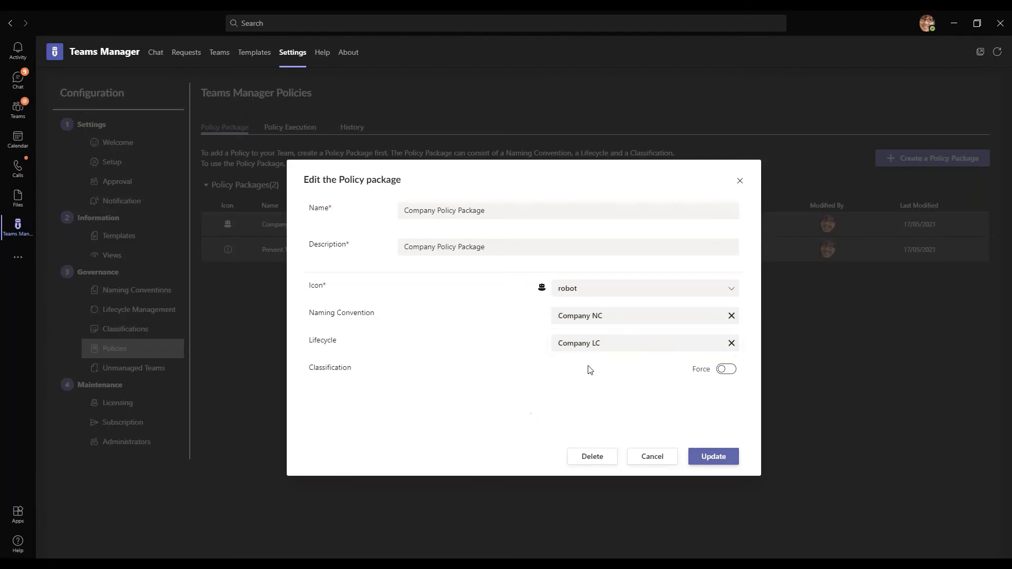
pyautogui.click(610, 352)
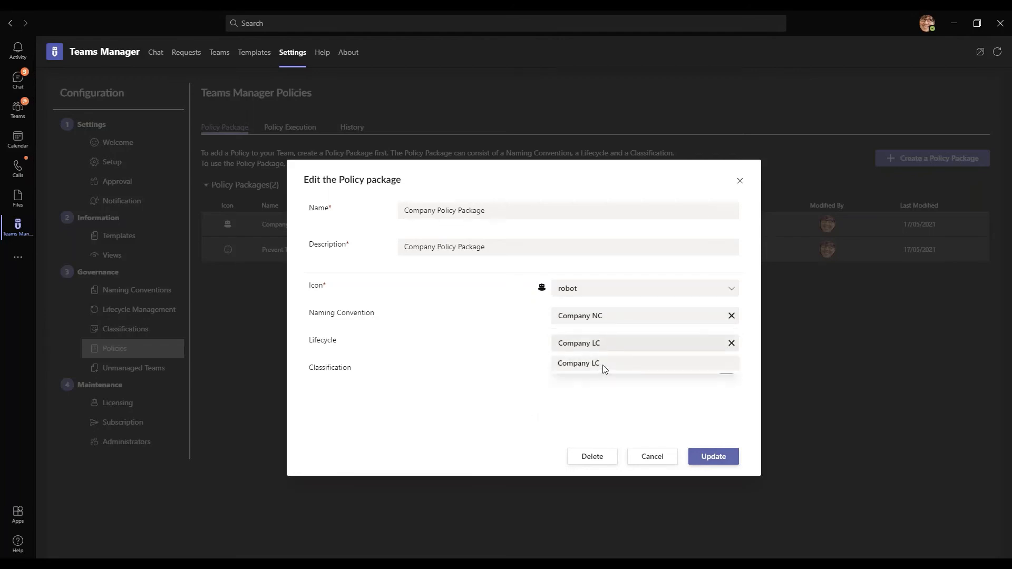
pyautogui.click(566, 402)
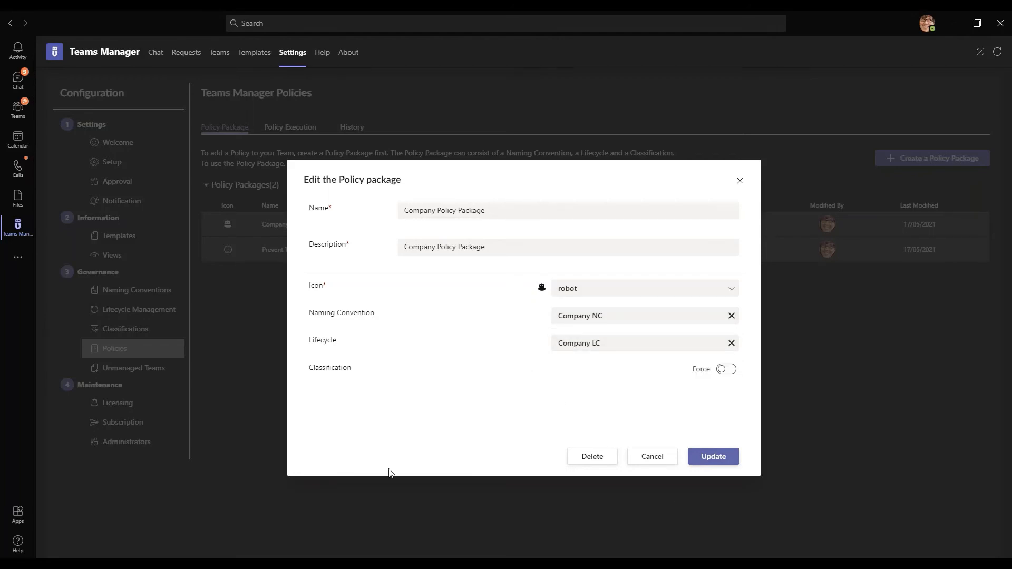
pyautogui.click(654, 457)
# Check the Company Policy Package's execution definition, including its classification condition, and close it without updating.
pyautogui.click(295, 130)
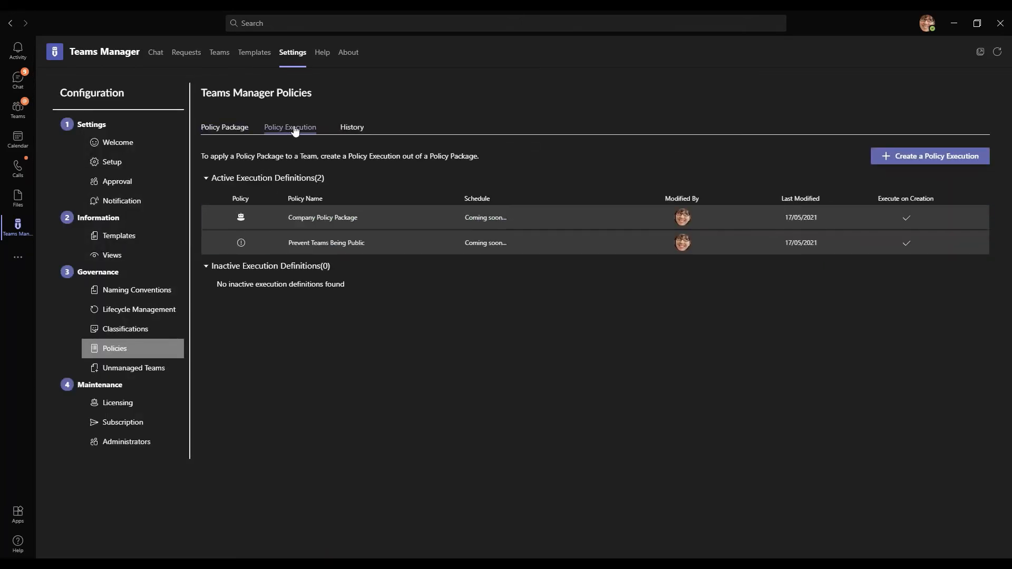
pyautogui.click(348, 220)
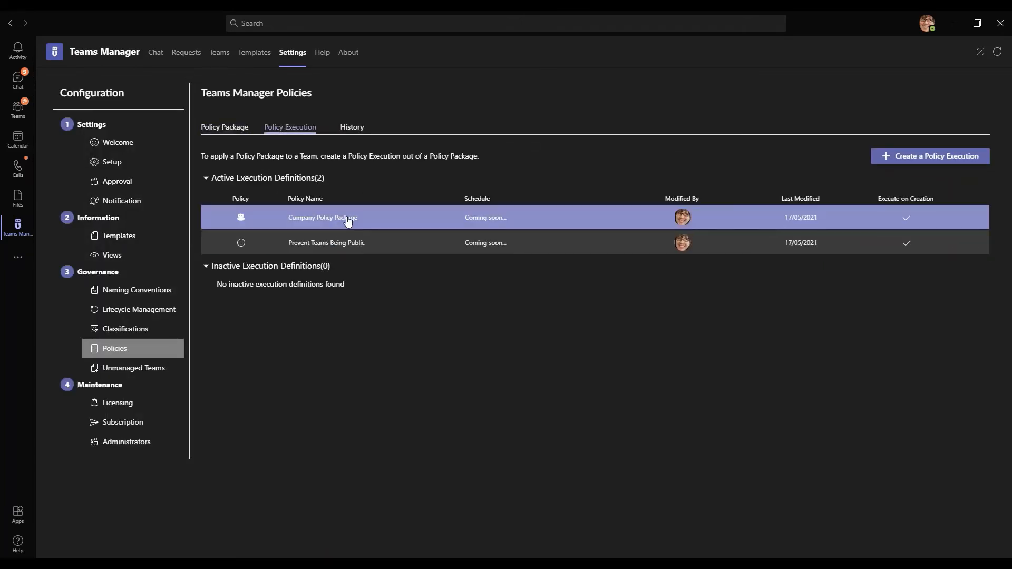
pyautogui.click(348, 220)
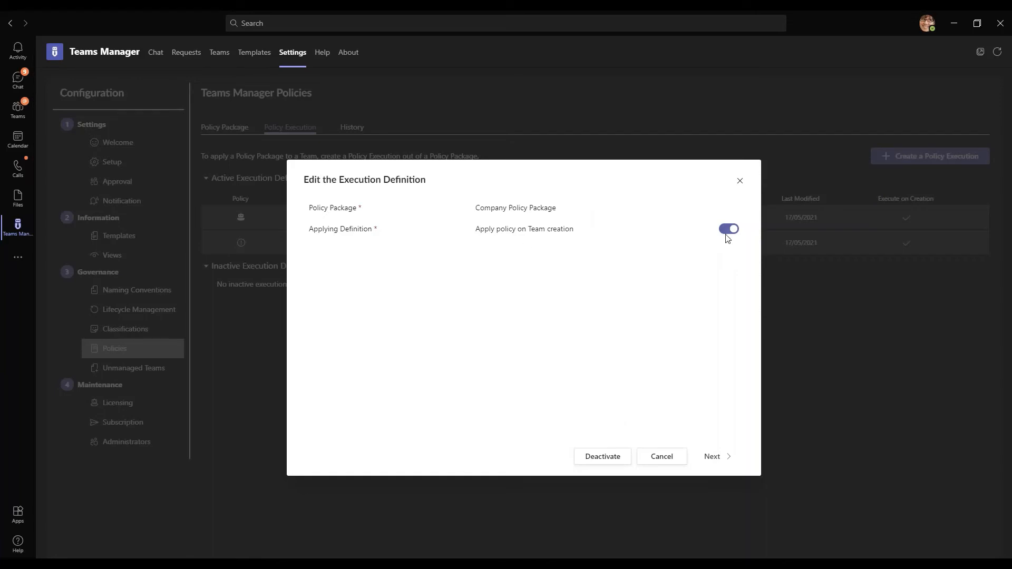
pyautogui.click(711, 457)
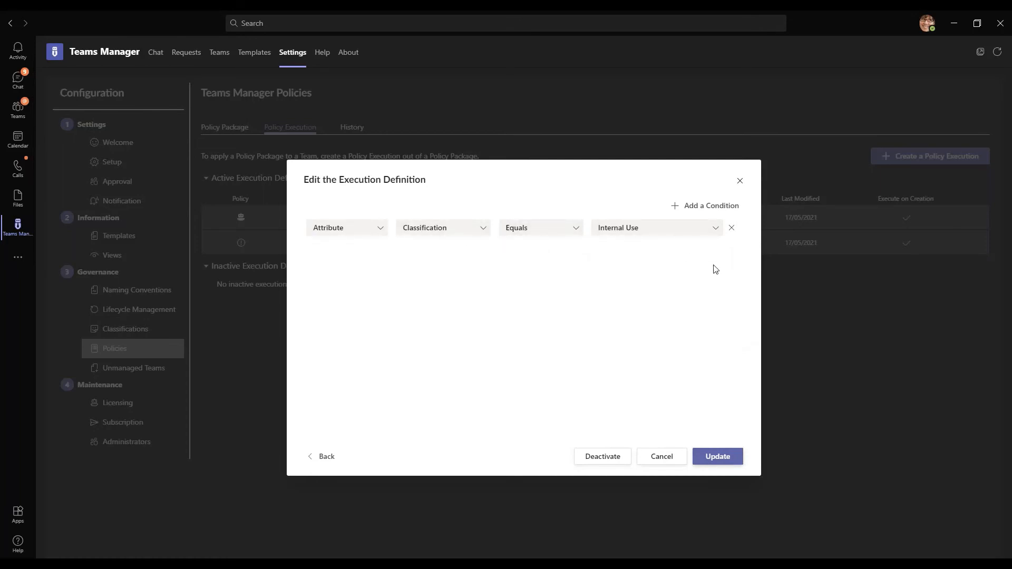
pyautogui.click(655, 459)
# Inspect the Prevent Teams Being Public policy package and its forced classification options, and close it without updating.
pyautogui.click(225, 127)
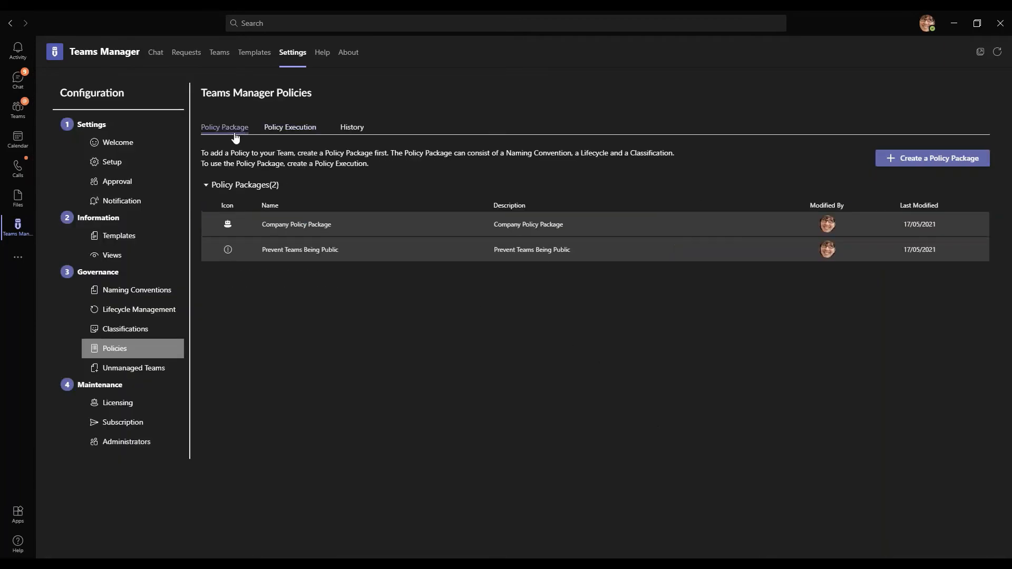
pyautogui.click(324, 257)
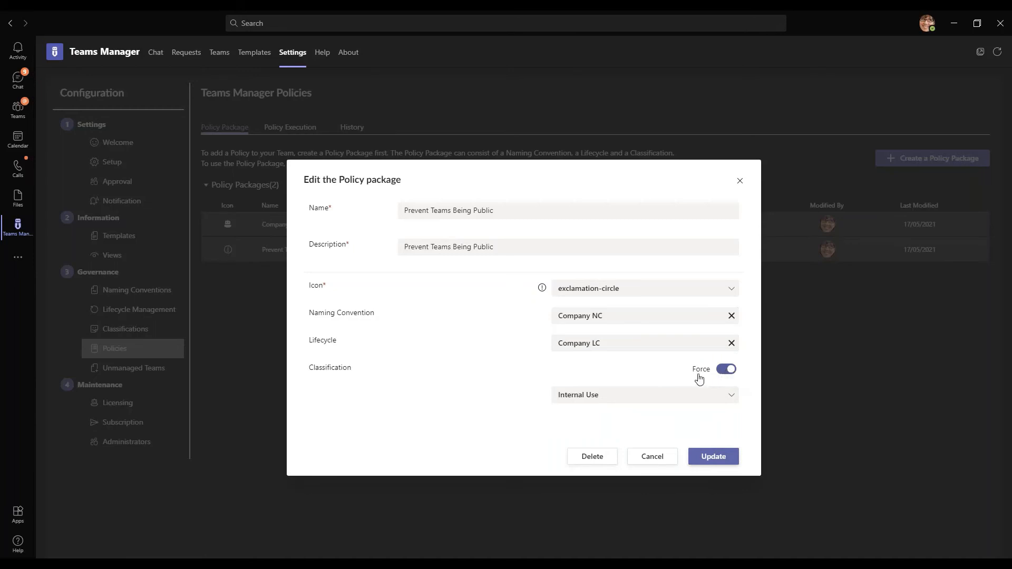
pyautogui.click(653, 400)
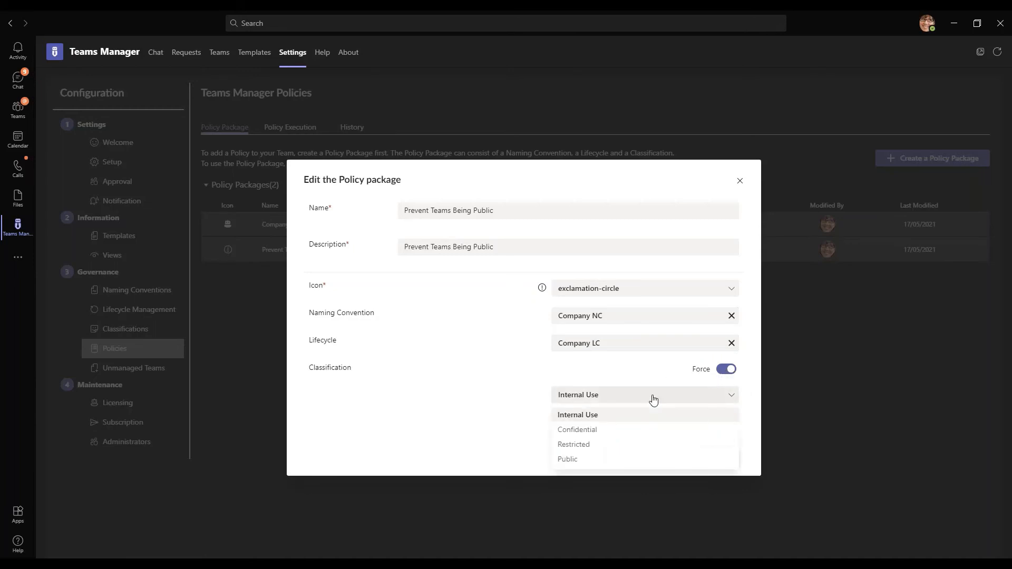
pyautogui.click(613, 365)
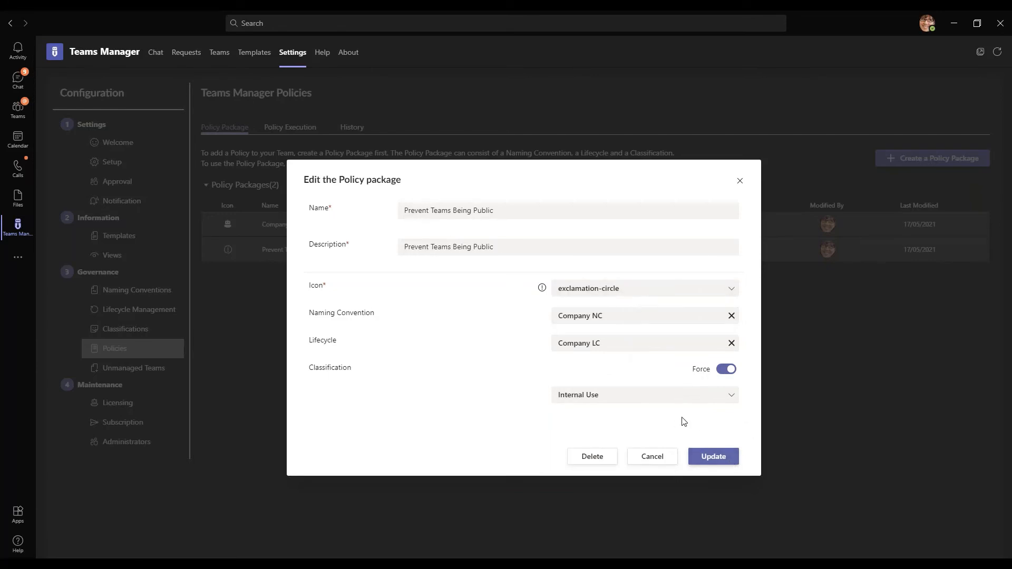
pyautogui.click(652, 456)
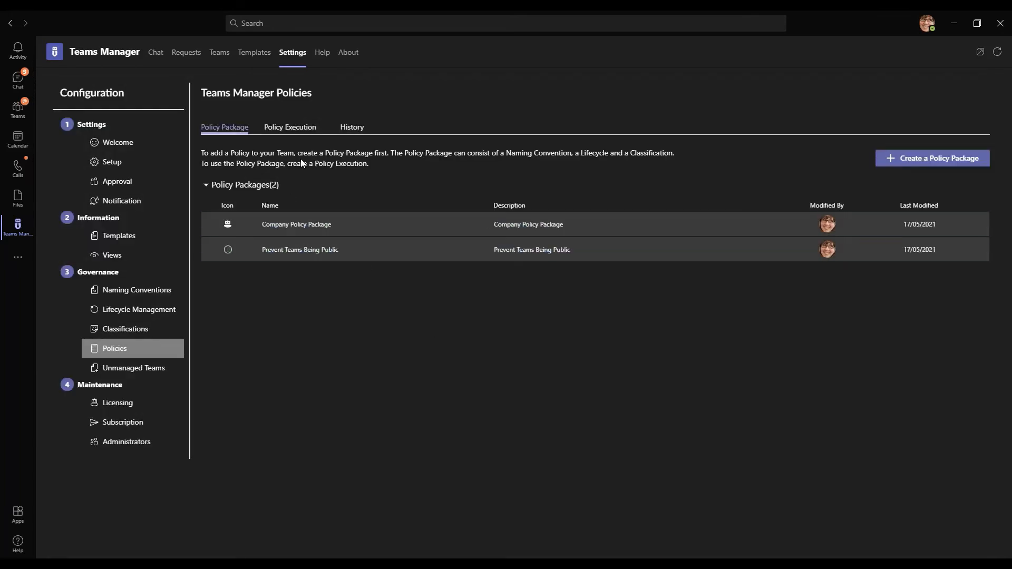
# Check when the Prevent Teams Being Public policy is applied and which condition its execution definition uses.
pyautogui.click(293, 131)
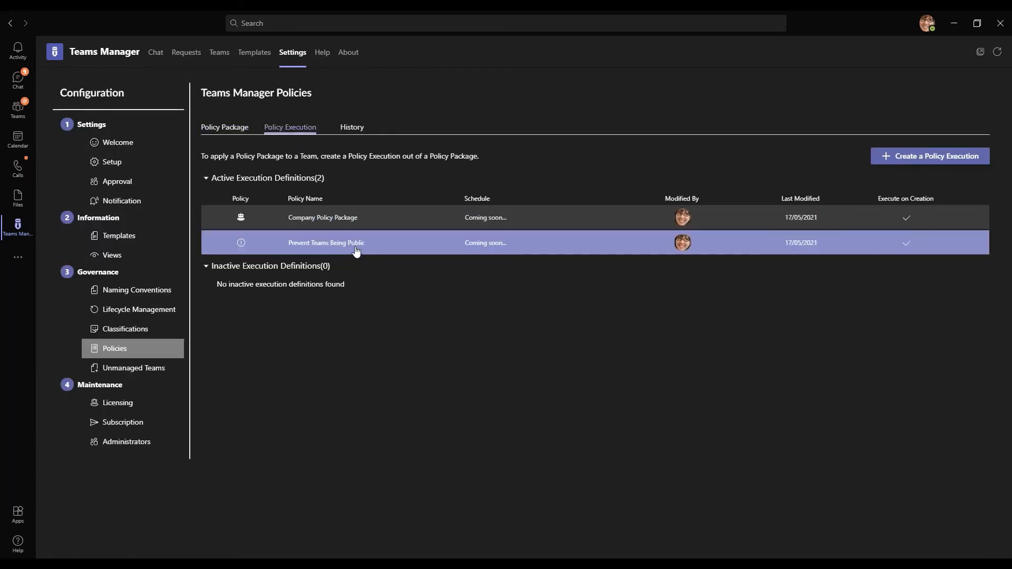
pyautogui.click(353, 247)
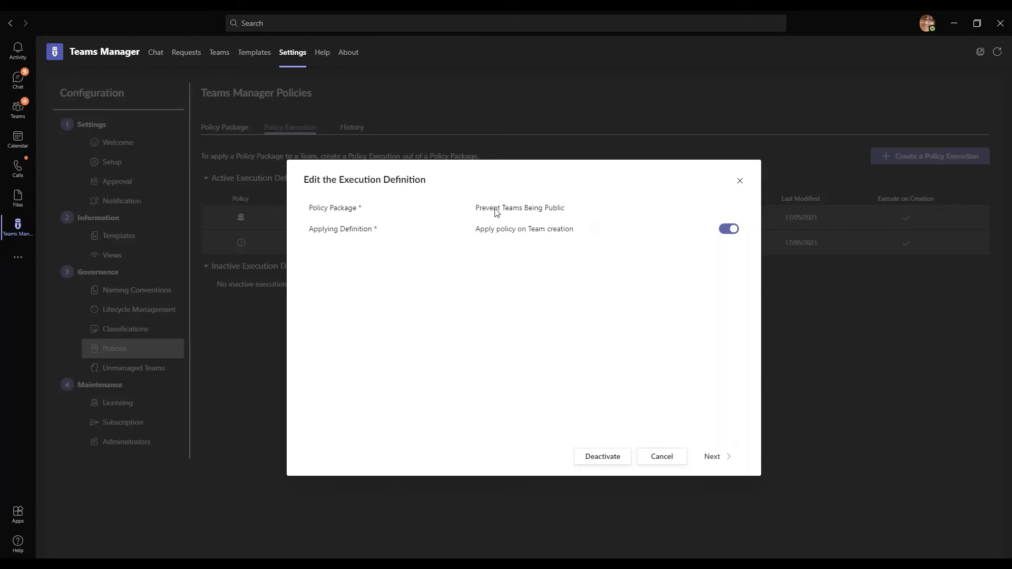
pyautogui.click(716, 456)
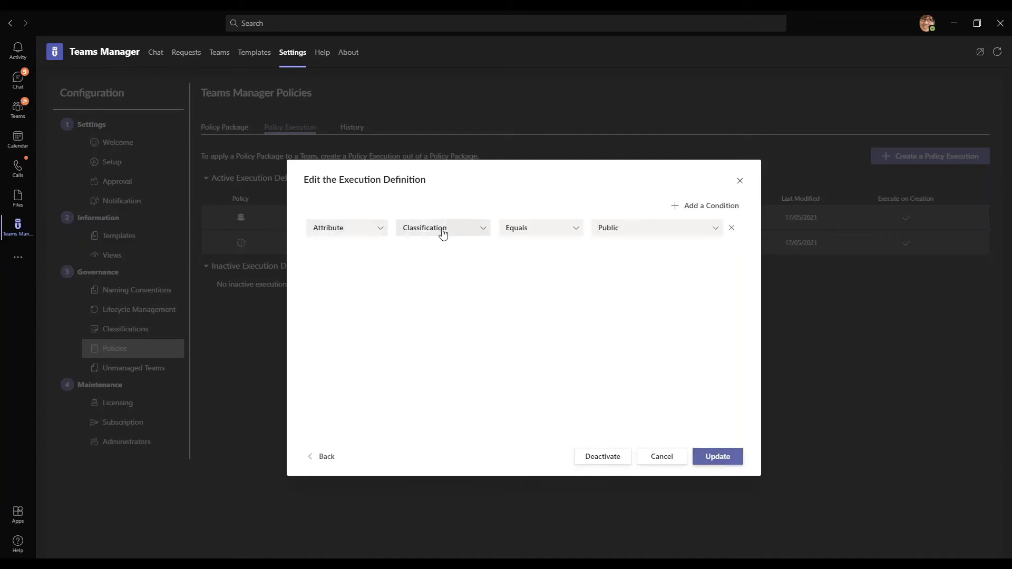
# Close the Prevent Teams Being Public execution definition without updating and go to the Teams Manager list of teams.
pyautogui.click(662, 457)
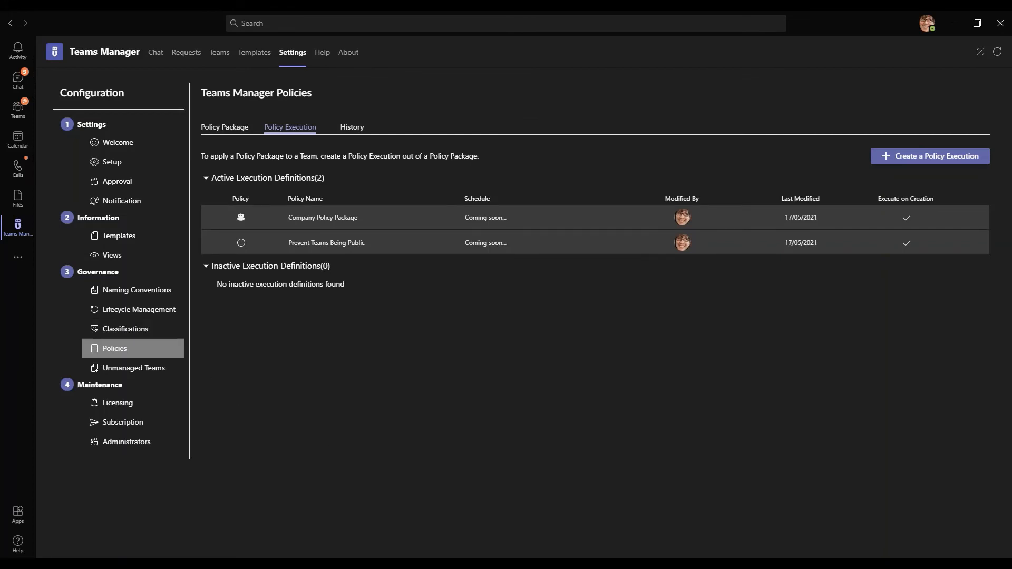
pyautogui.click(250, 56)
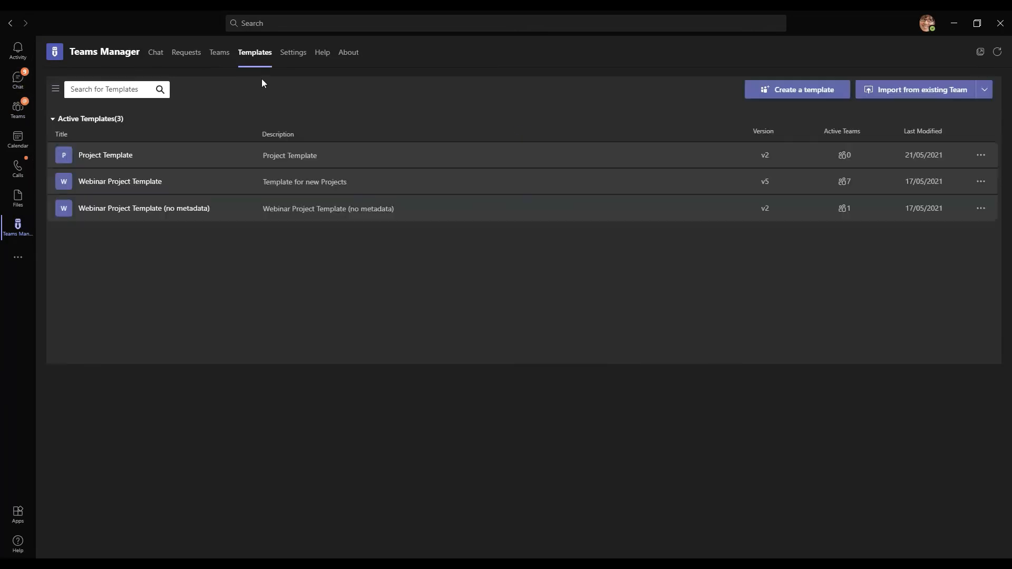
pyautogui.click(201, 55)
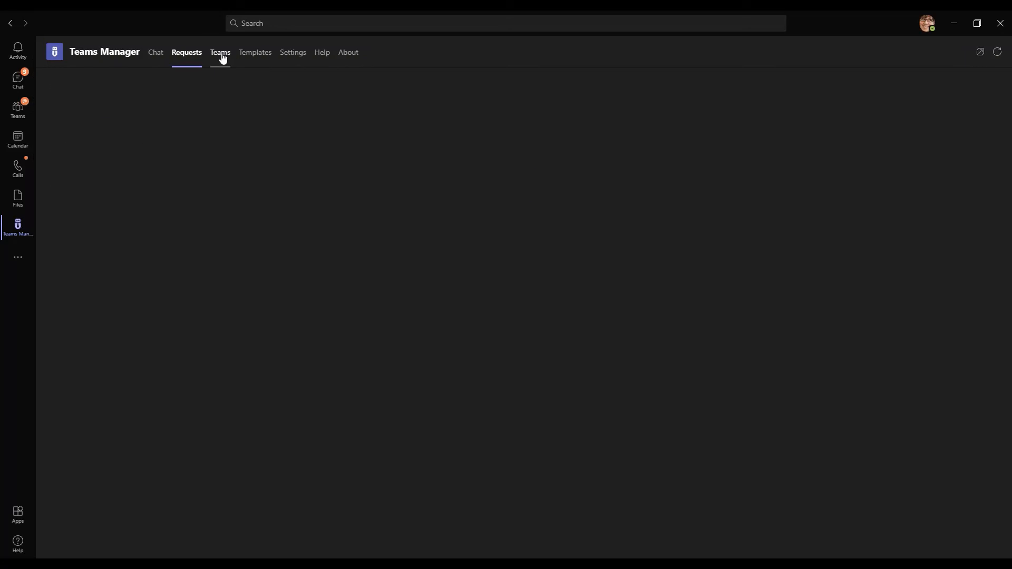
pyautogui.click(221, 54)
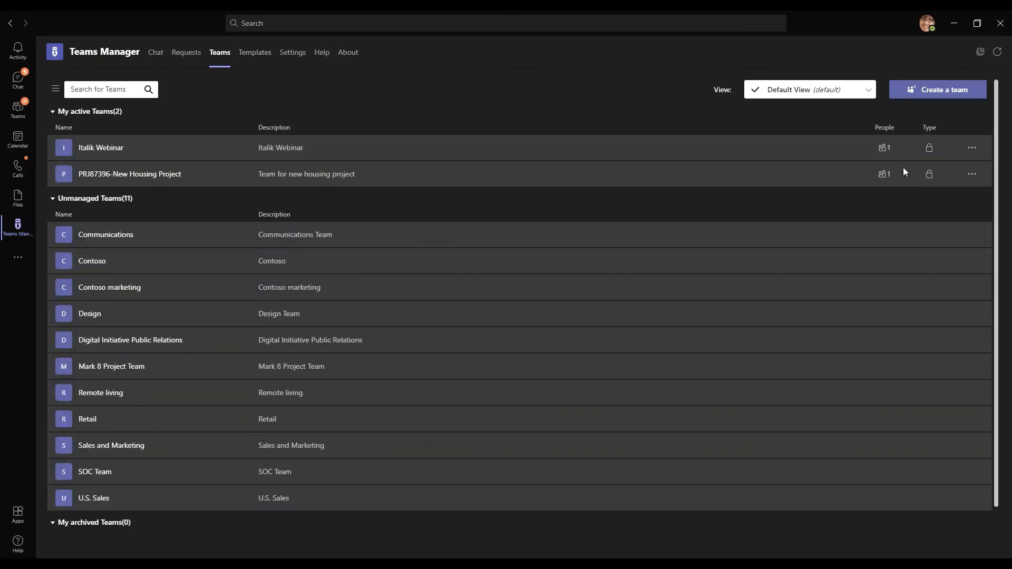
# Start creating a new team based on the Webinar Project Template (no metadata).
pyautogui.click(922, 96)
pyautogui.click(450, 234)
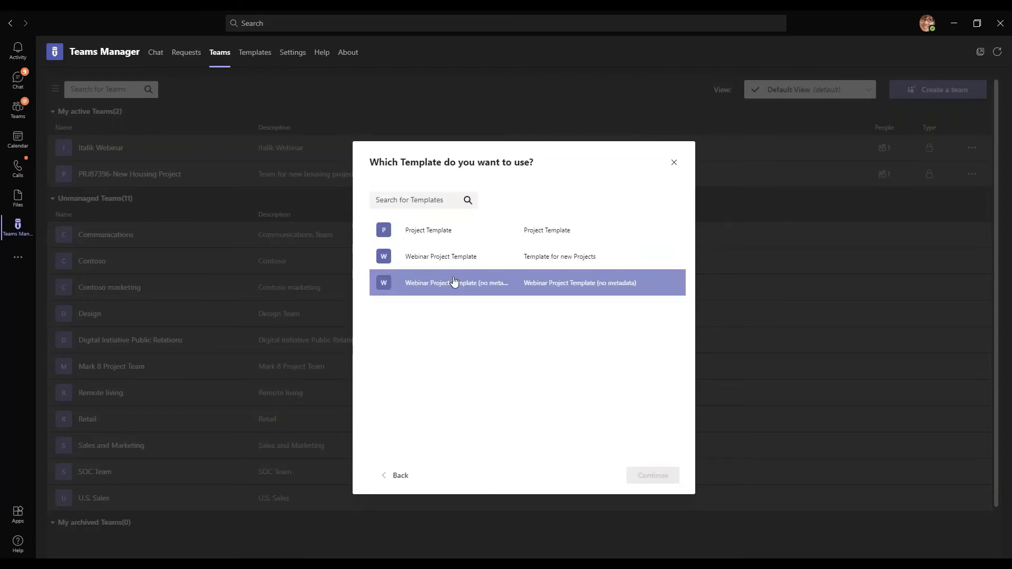
pyautogui.click(456, 233)
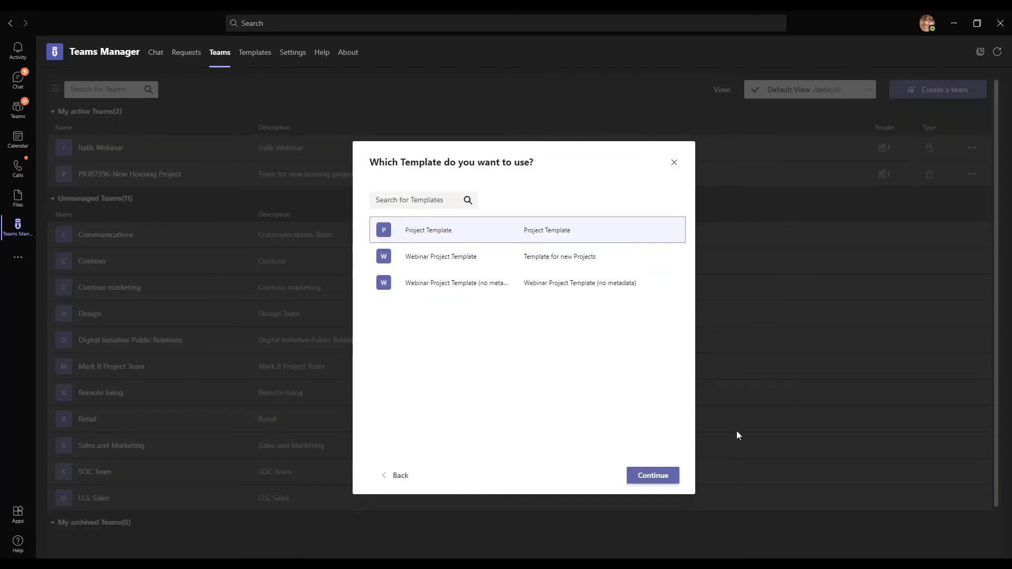
pyautogui.click(452, 259)
pyautogui.click(488, 285)
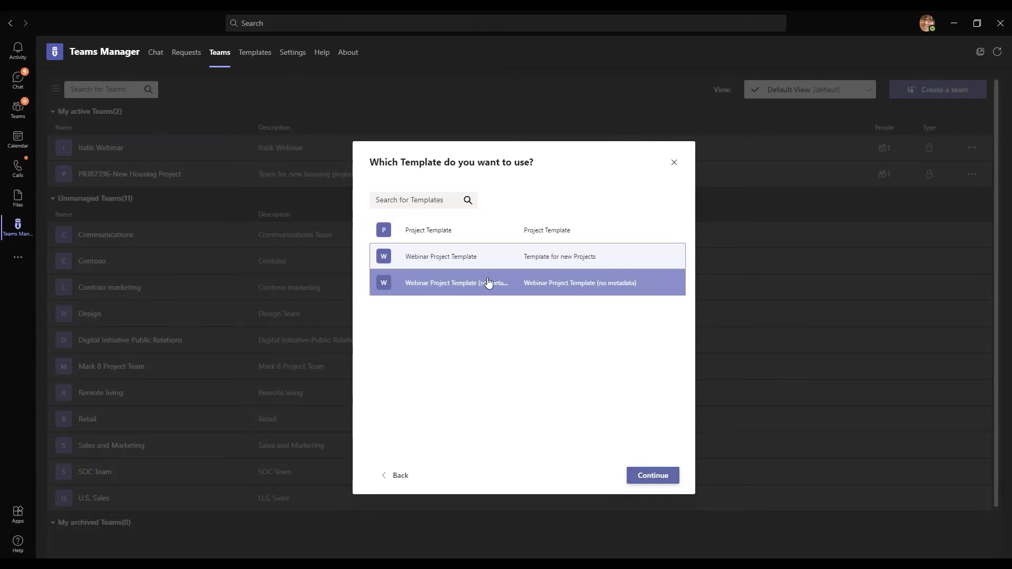
pyautogui.click(661, 478)
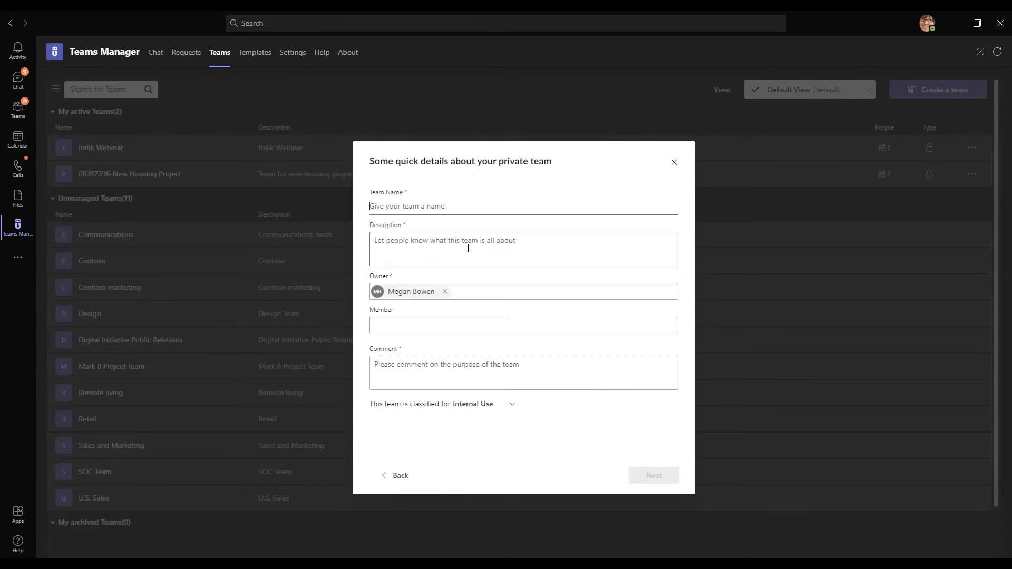
# Enter Italik Webinar as the team name, description and comment, classify the team as Public, and continue to the summary.
pyautogui.write('Italik Webinar')
pyautogui.click(481, 238)
pyautogui.write('Italik Webinar')
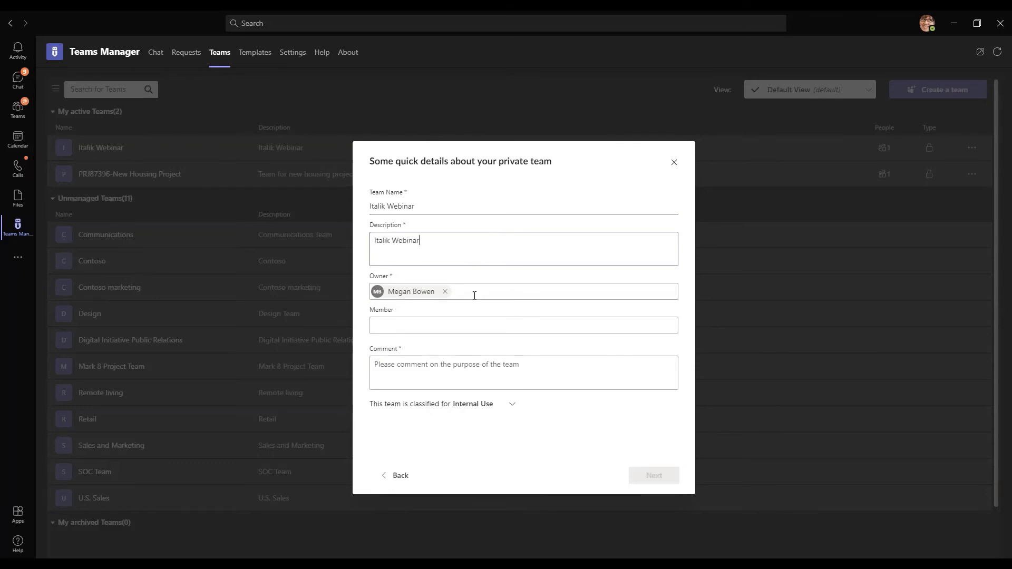
pyautogui.click(493, 371)
pyautogui.write('Italik Webinar')
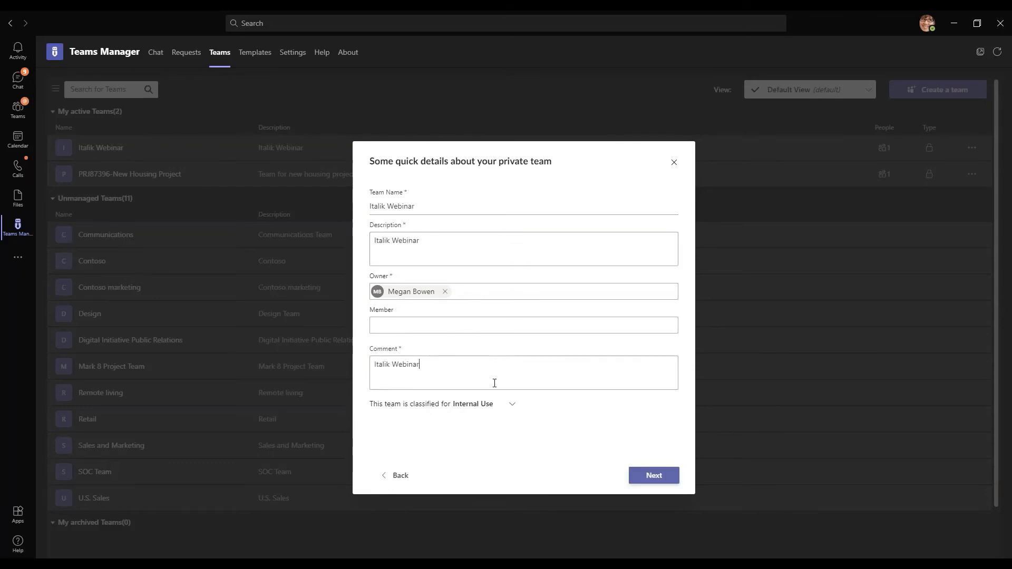
pyautogui.click(514, 406)
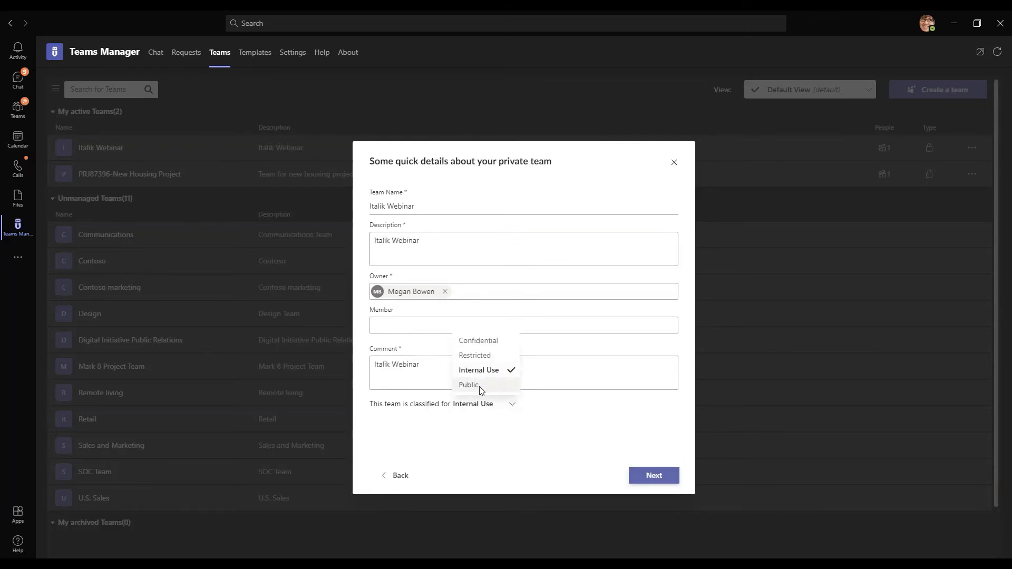
pyautogui.click(481, 387)
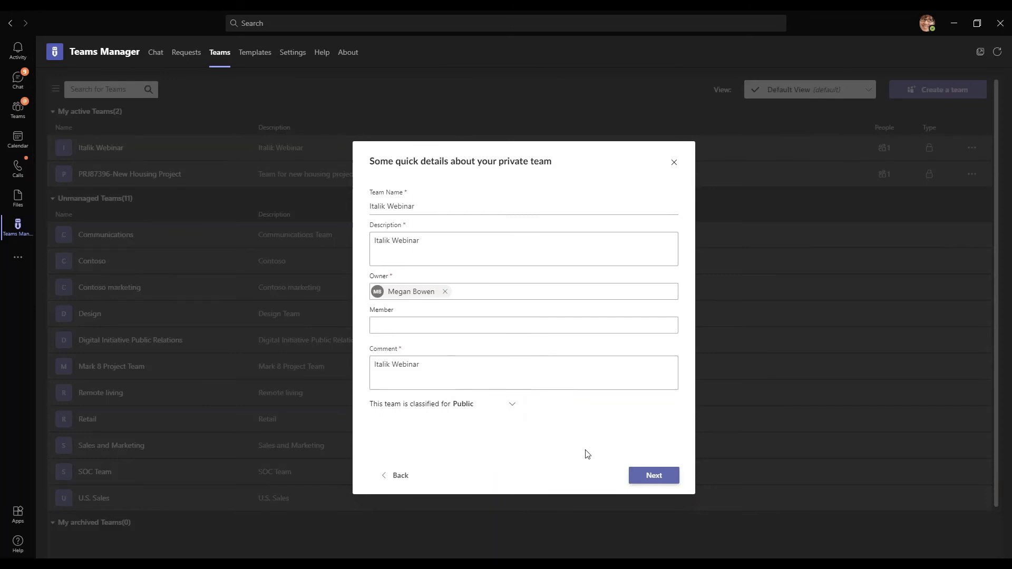
pyautogui.click(644, 477)
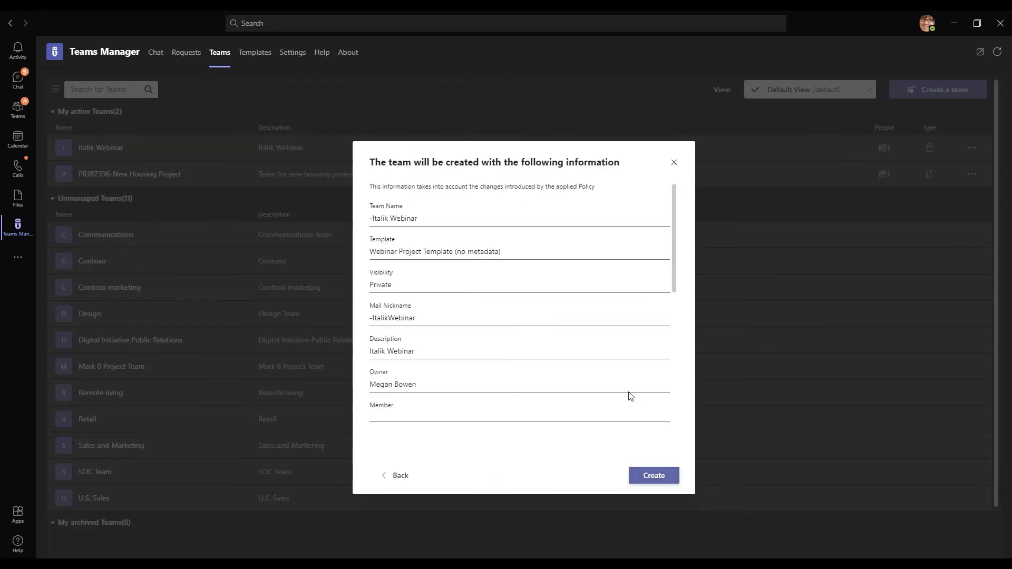
# Review the policy-adjusted summary of the Italik Webinar team, submit its creation request and close the wizard.
pyautogui.scroll(-1, 630, 396)
pyautogui.scroll(-3, 630, 396)
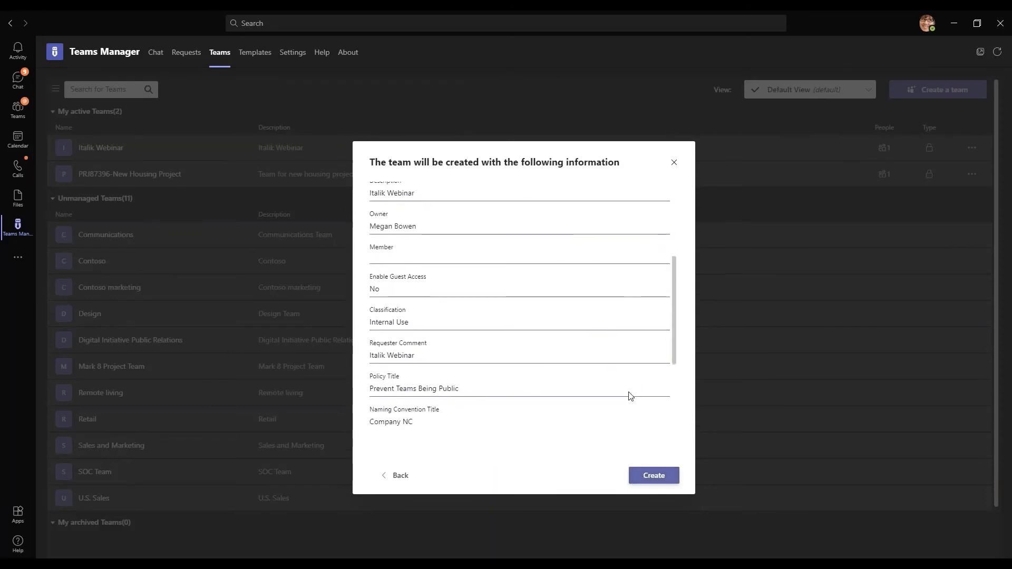
pyautogui.moveTo(371, 391); pyautogui.dragTo(510, 396)
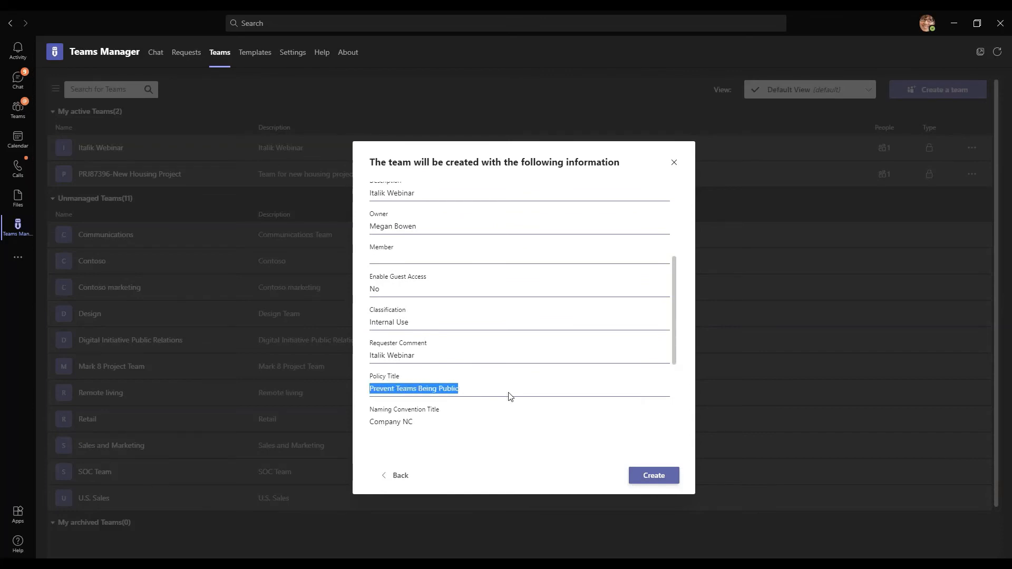
pyautogui.click(508, 390)
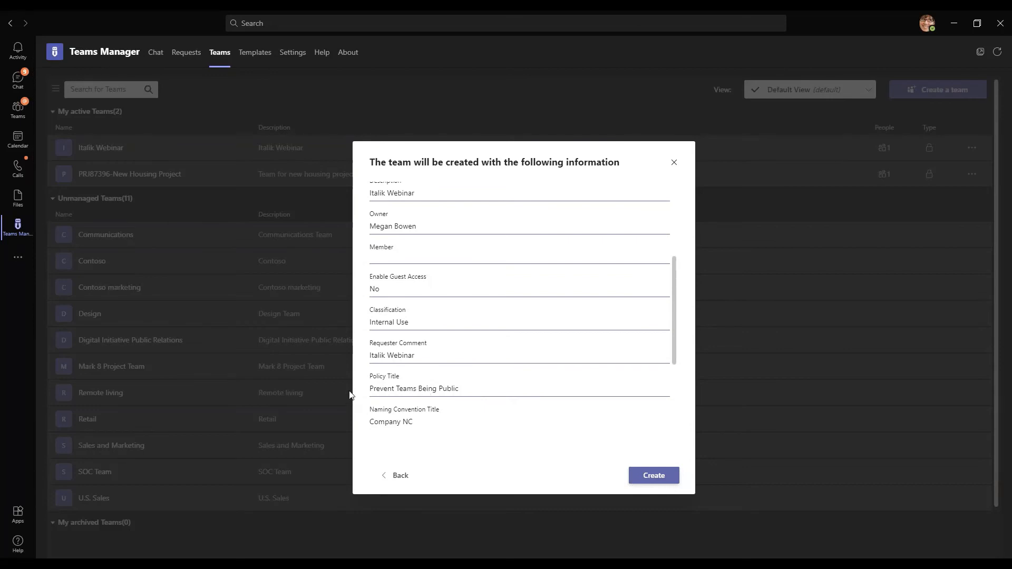
pyautogui.scroll(-3, 520, 398)
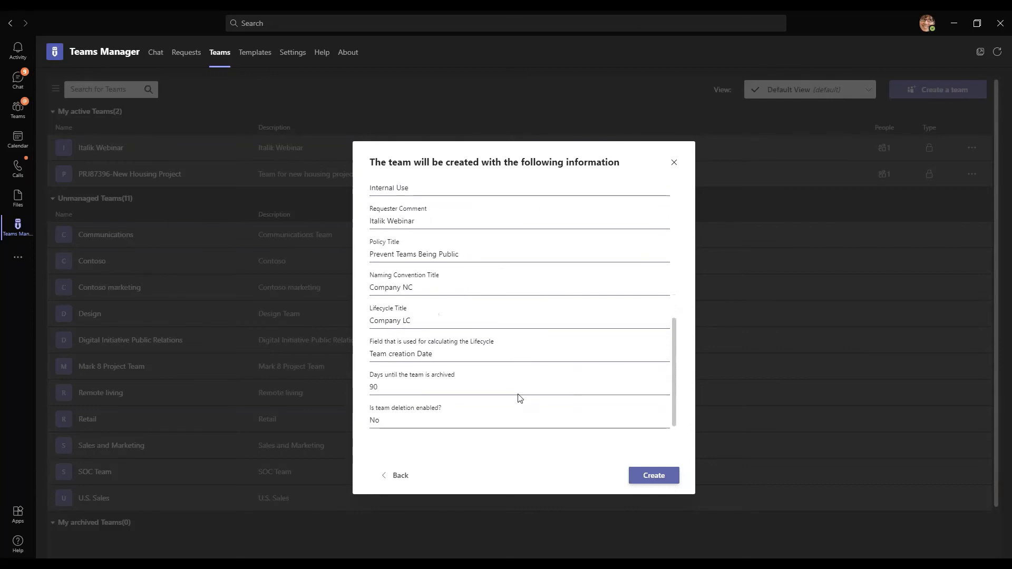
pyautogui.scroll(5, 519, 398)
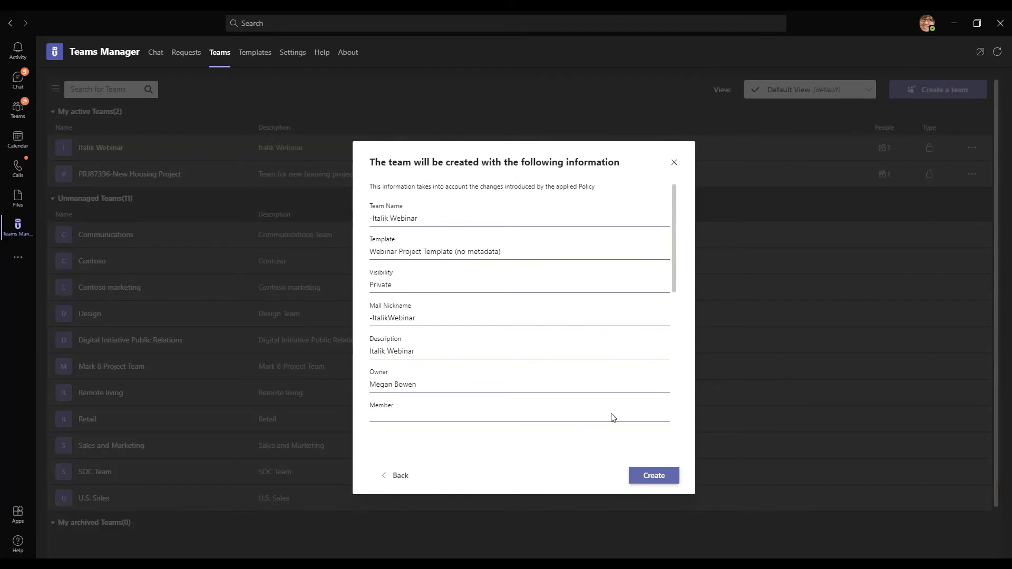
pyautogui.click(654, 476)
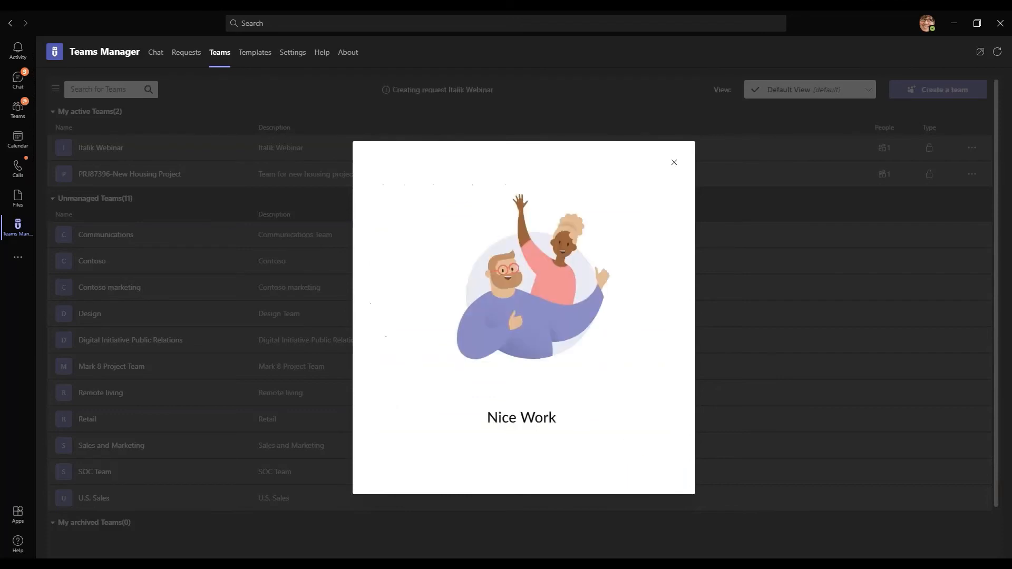
pyautogui.click(673, 163)
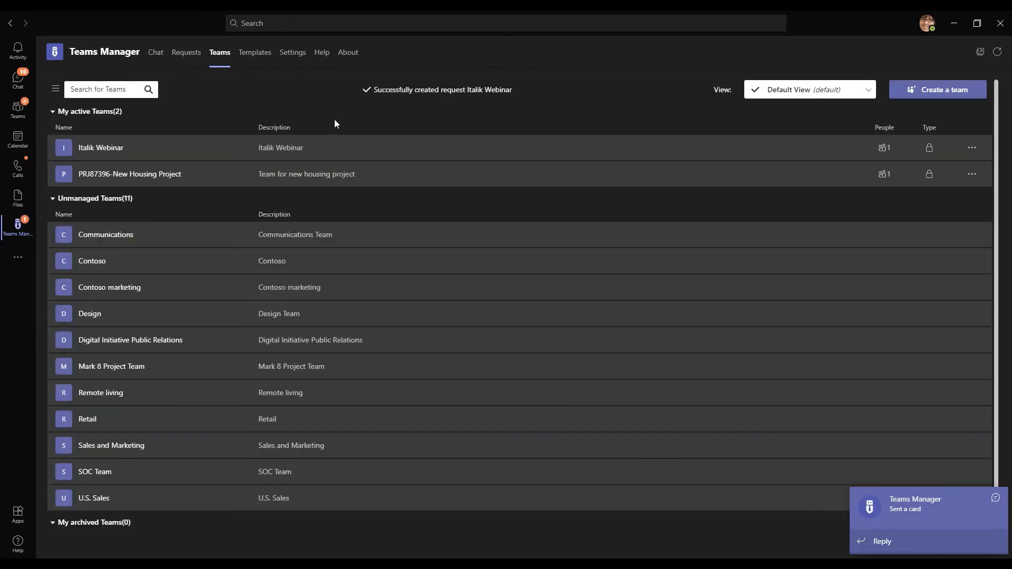
# Go from the Teams Manager chat card to the requests and open the pending Italik Webinar request.
pyautogui.click(910, 511)
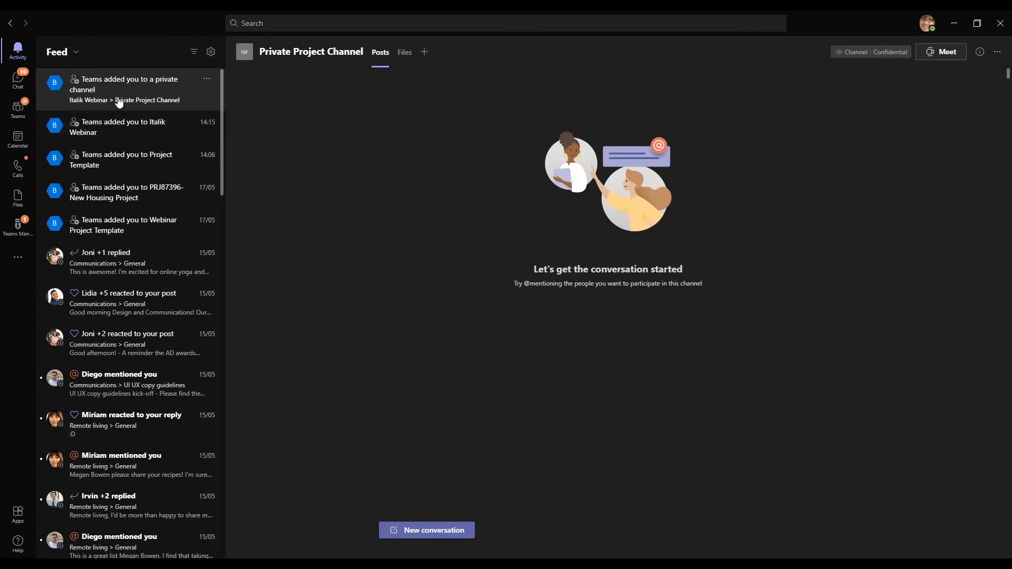
pyautogui.click(18, 80)
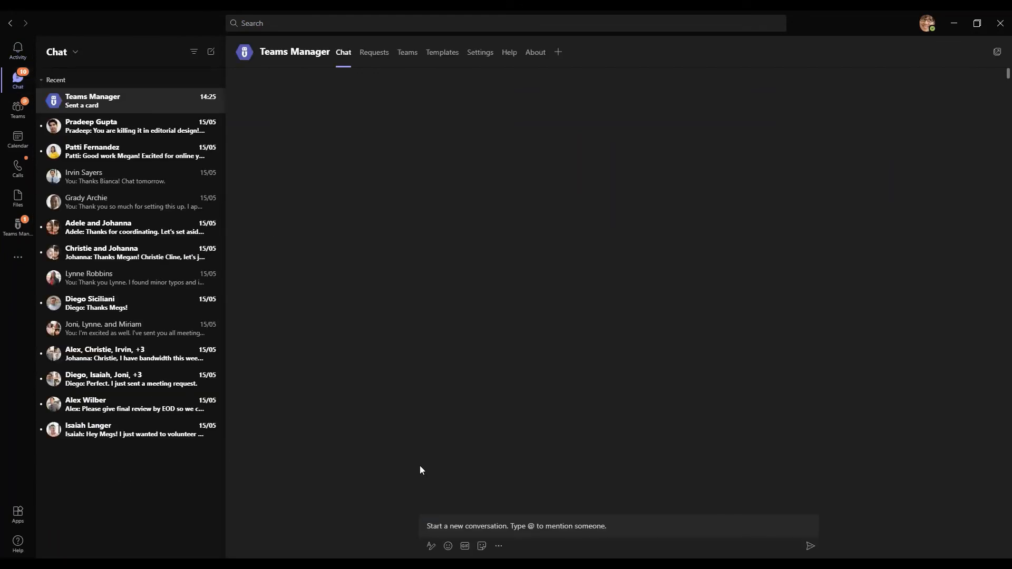
pyautogui.click(520, 480)
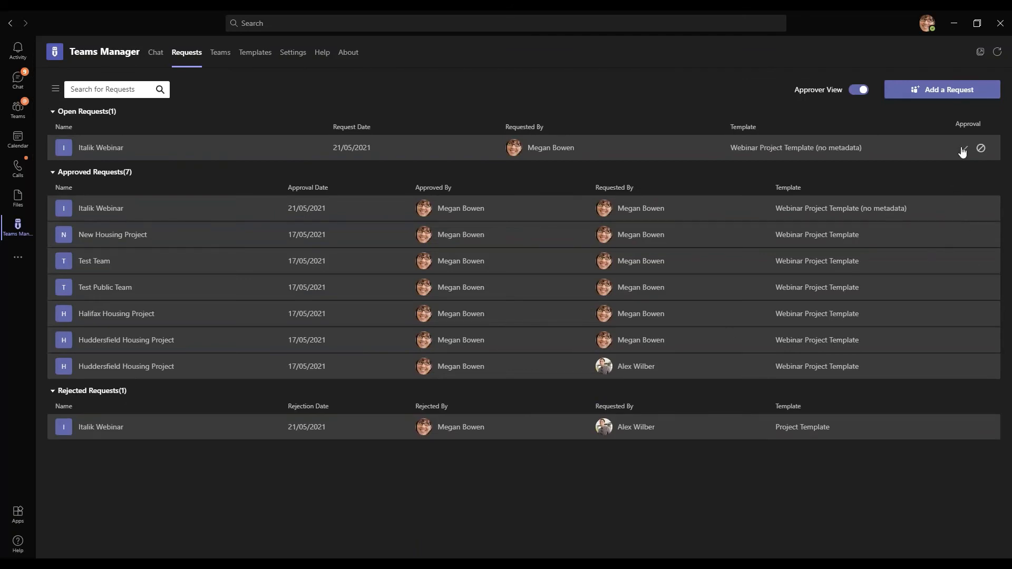
pyautogui.click(110, 151)
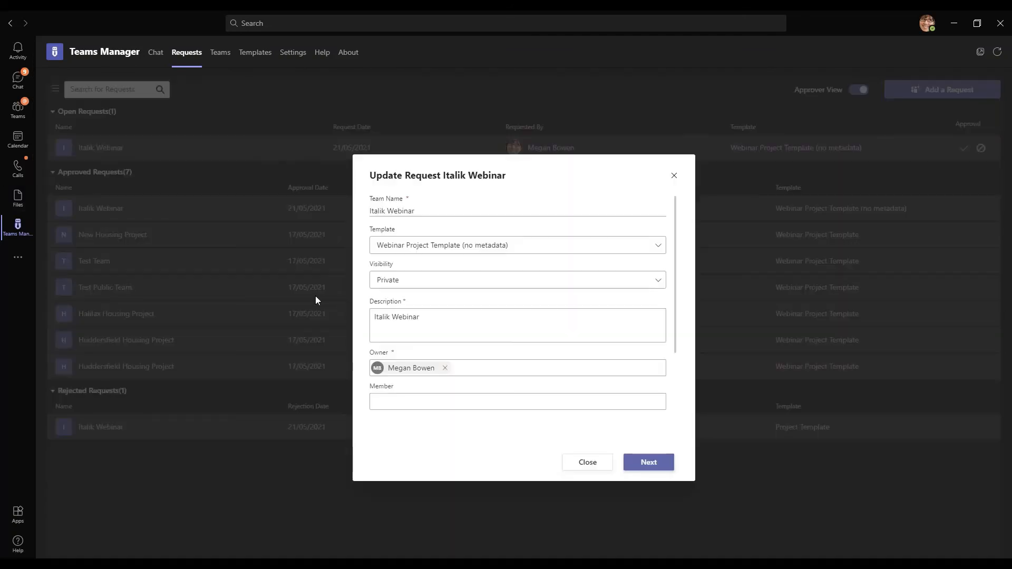
# Examine the request's chosen classification and its policy-adjusted summary, comparing classification, policy, naming convention and lifecycle settings.
pyautogui.scroll(-2, 506, 296)
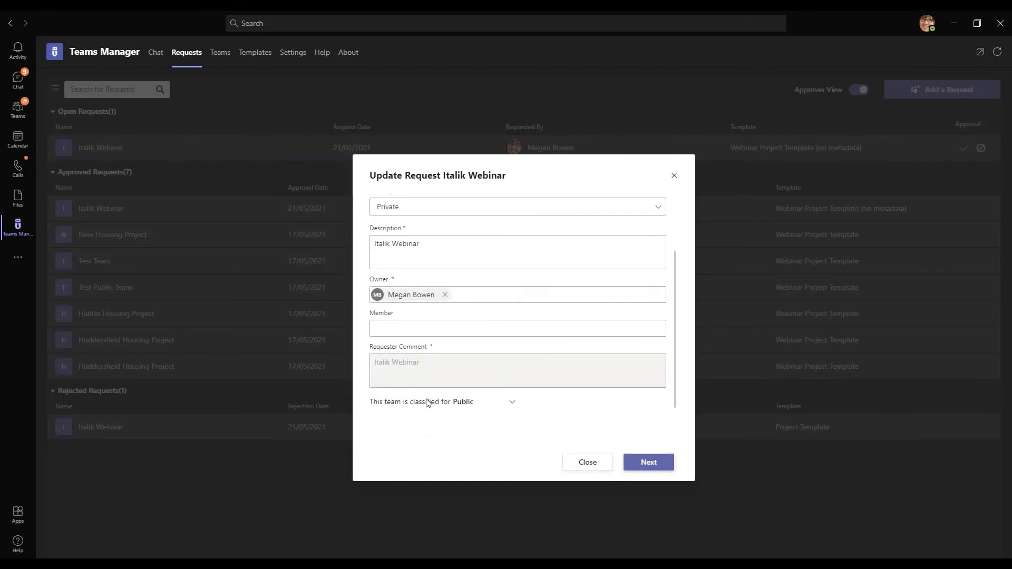
pyautogui.click(649, 467)
pyautogui.scroll(-5, 602, 343)
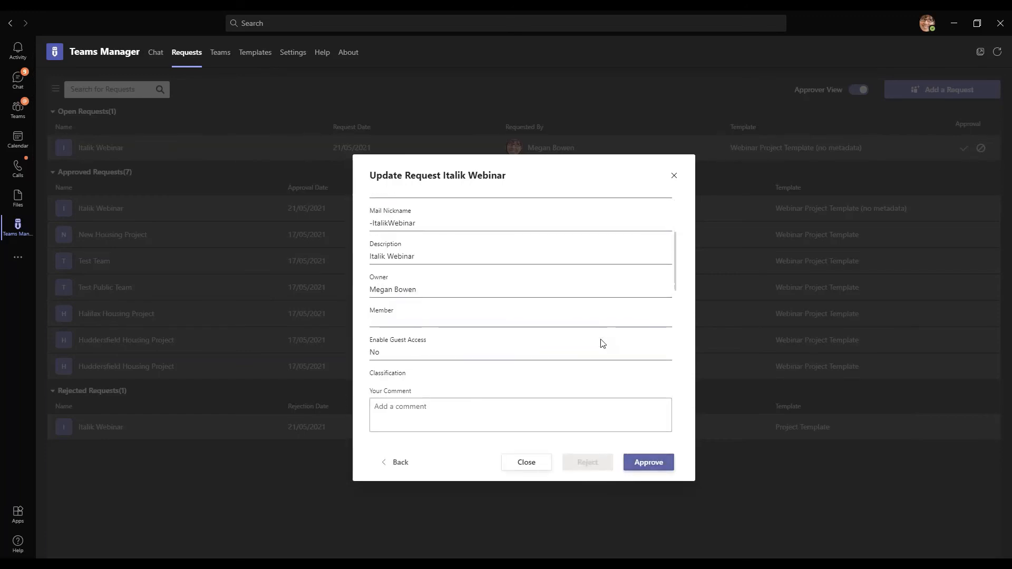
pyautogui.scroll(-3, 600, 343)
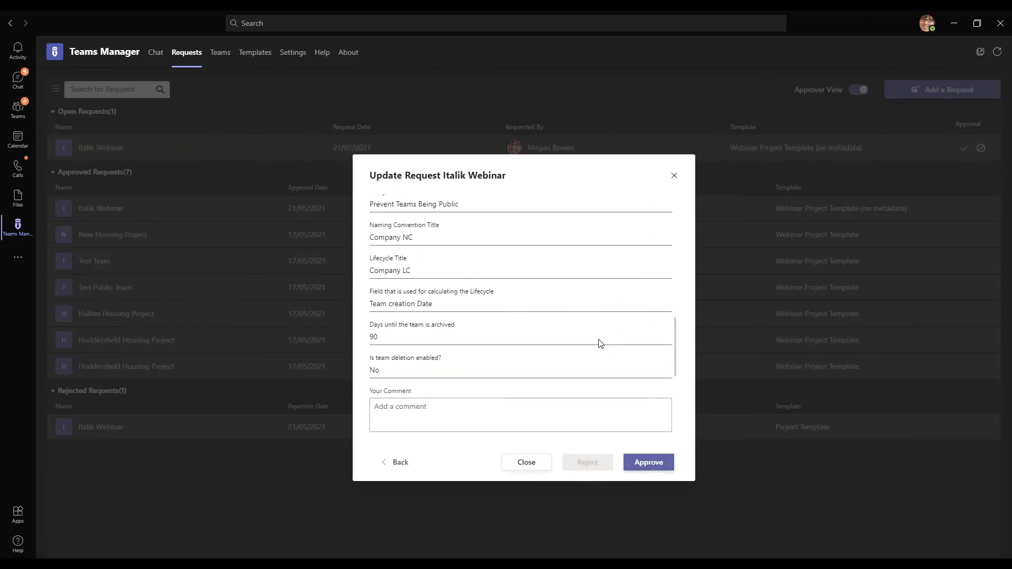
pyautogui.scroll(2, 517, 343)
pyautogui.scroll(2, 508, 336)
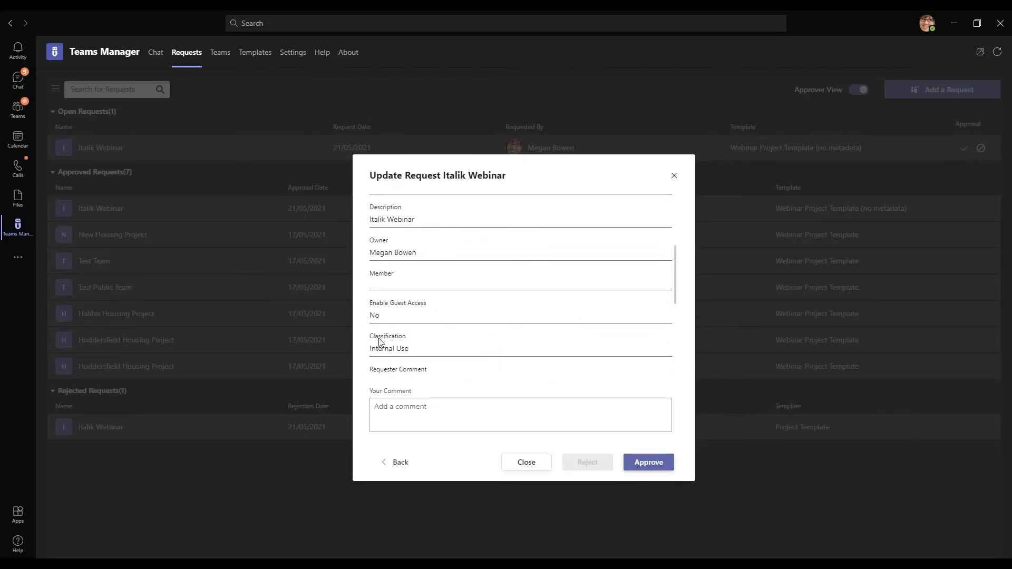
pyautogui.scroll(3, 375, 339)
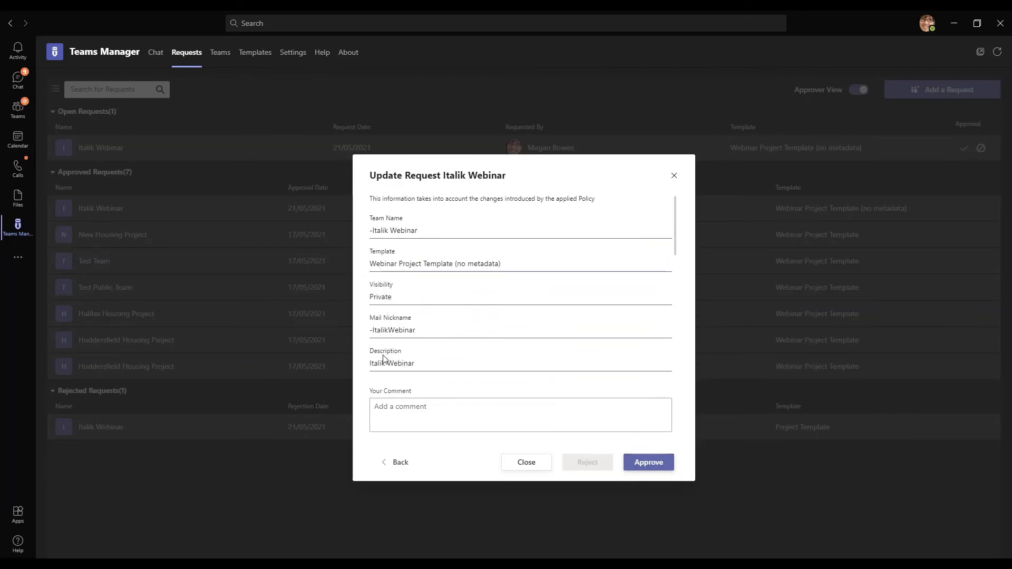
pyautogui.scroll(-3, 398, 361)
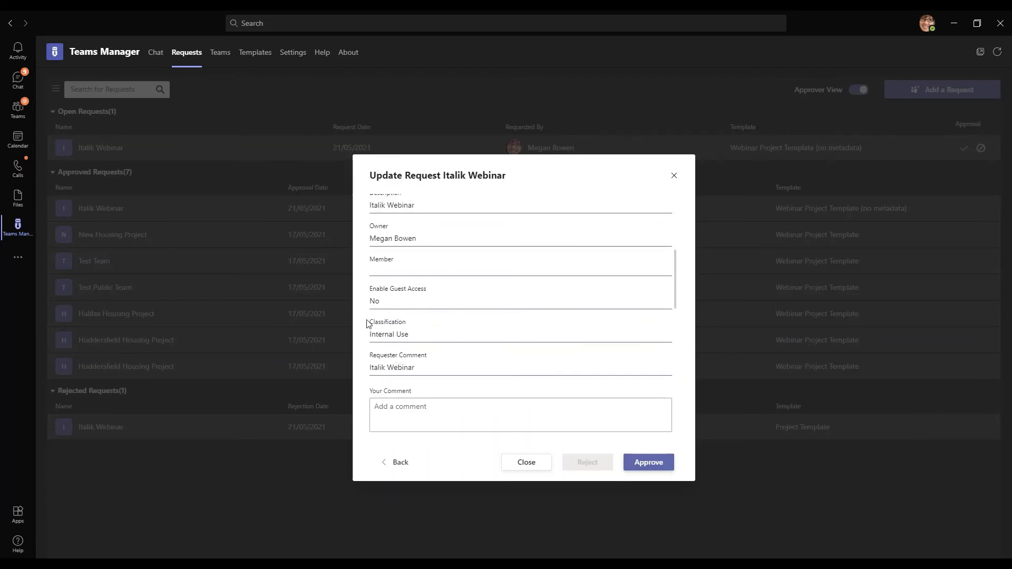
pyautogui.moveTo(368, 337); pyautogui.dragTo(428, 339)
pyautogui.click(480, 346)
pyautogui.scroll(-2, 489, 331)
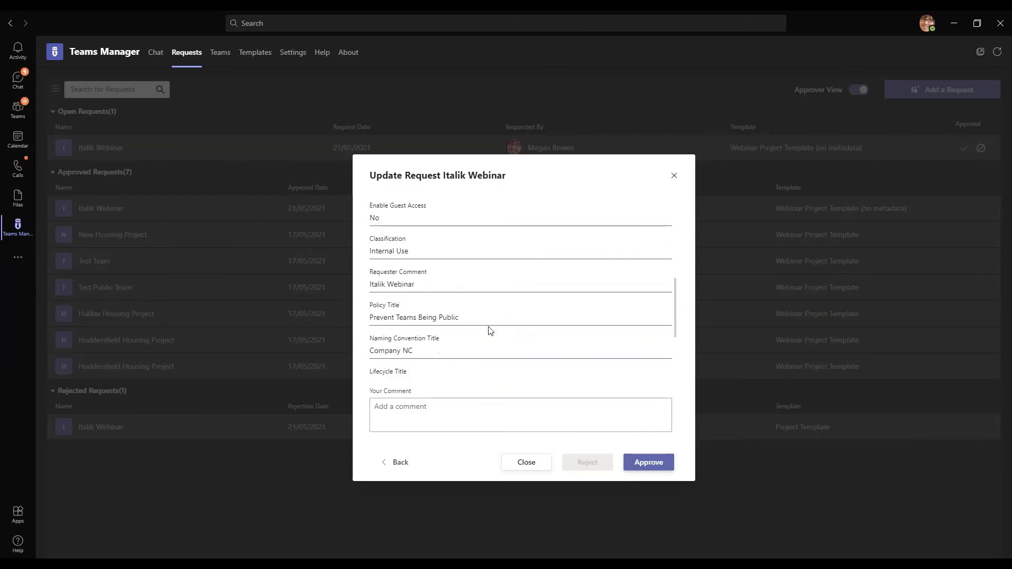
pyautogui.moveTo(370, 298); pyautogui.dragTo(510, 297)
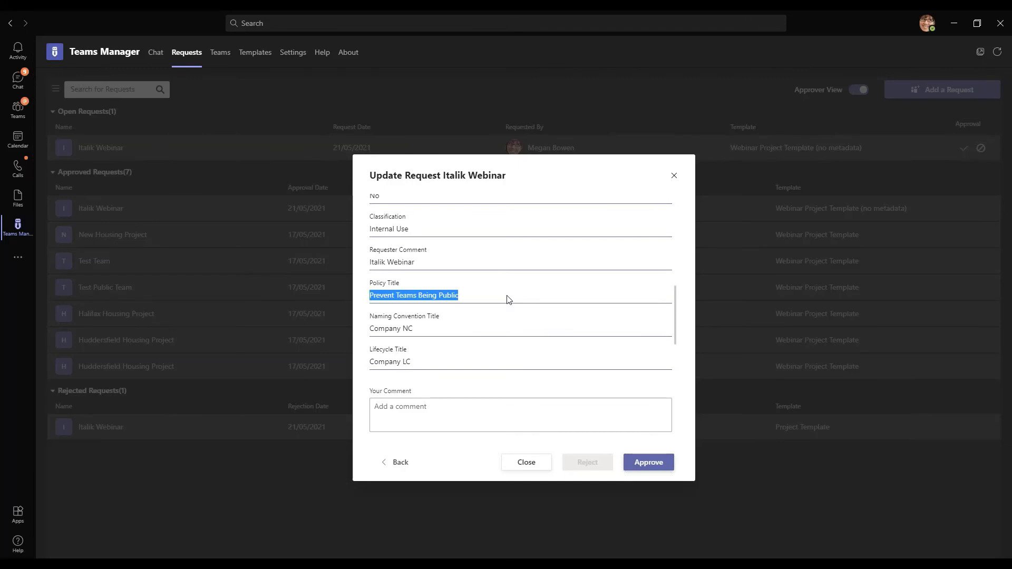
pyautogui.click(508, 299)
pyautogui.scroll(-2, 618, 351)
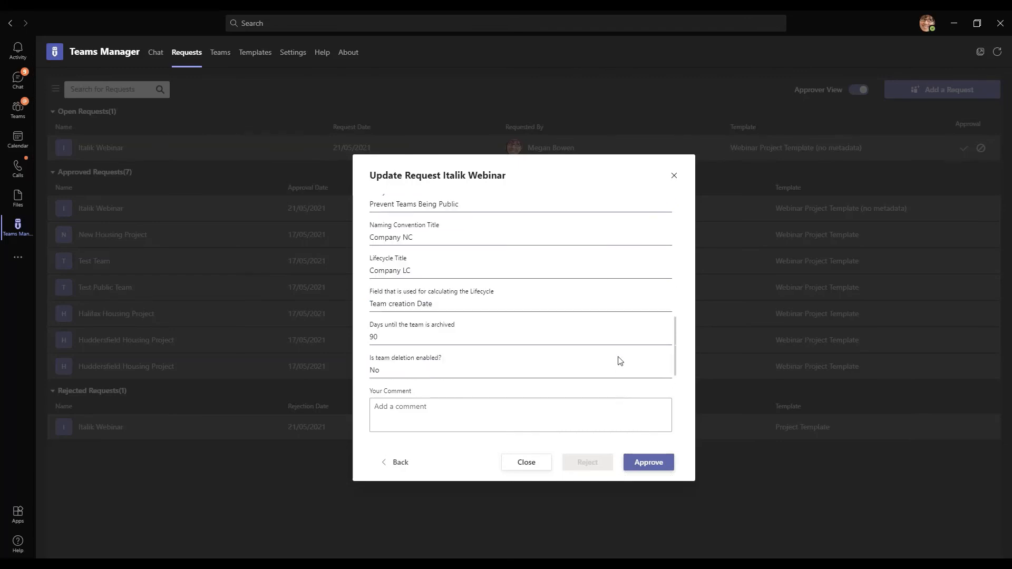
# Approve the Italik Webinar request and look for the new team in the Microsoft Teams team list.
pyautogui.click(647, 463)
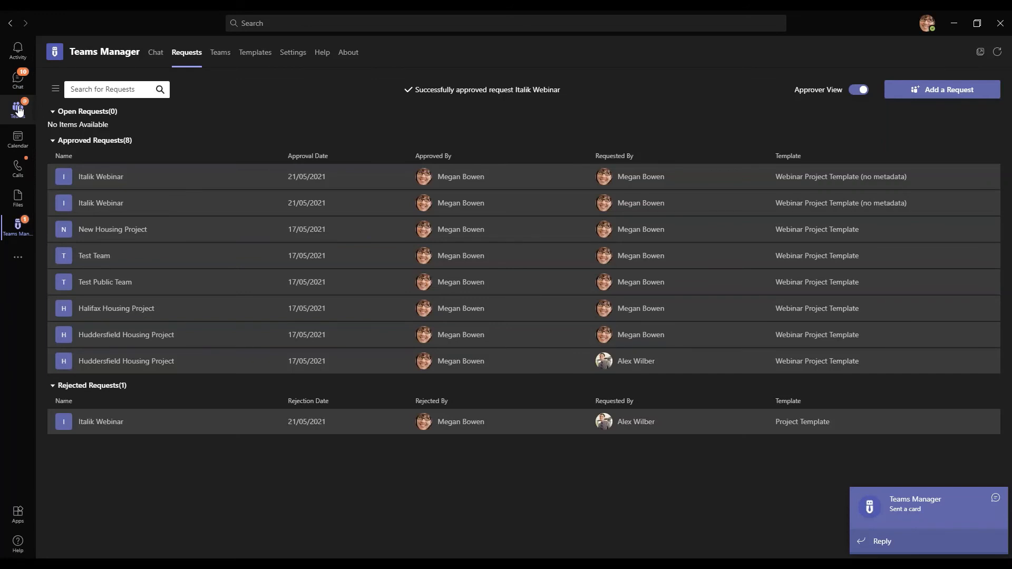
pyautogui.click(19, 110)
pyautogui.click(152, 468)
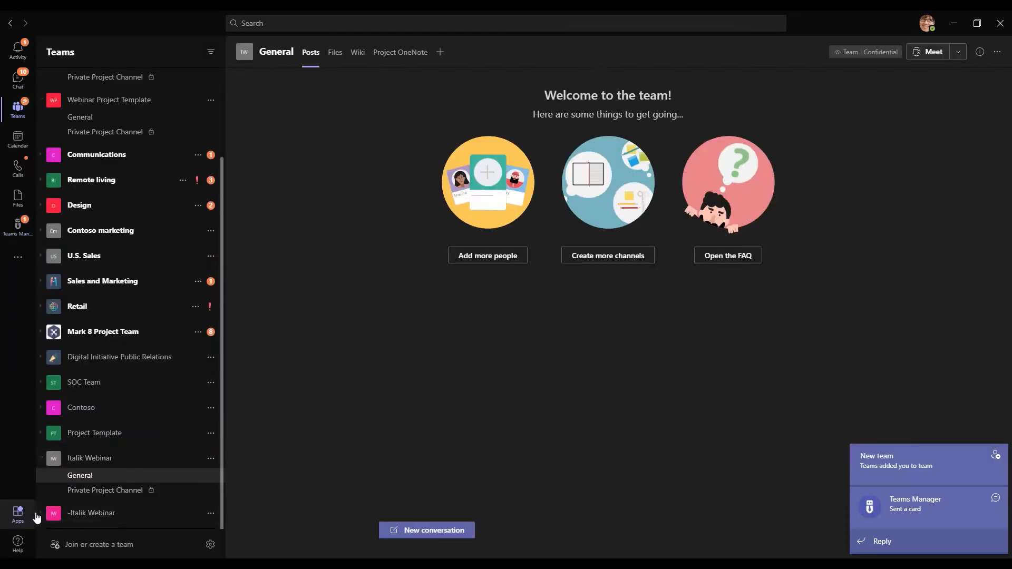
# Open the new -Italik Webinar team and examine the classification of its Private Project Channel and General channel.
pyautogui.click(116, 513)
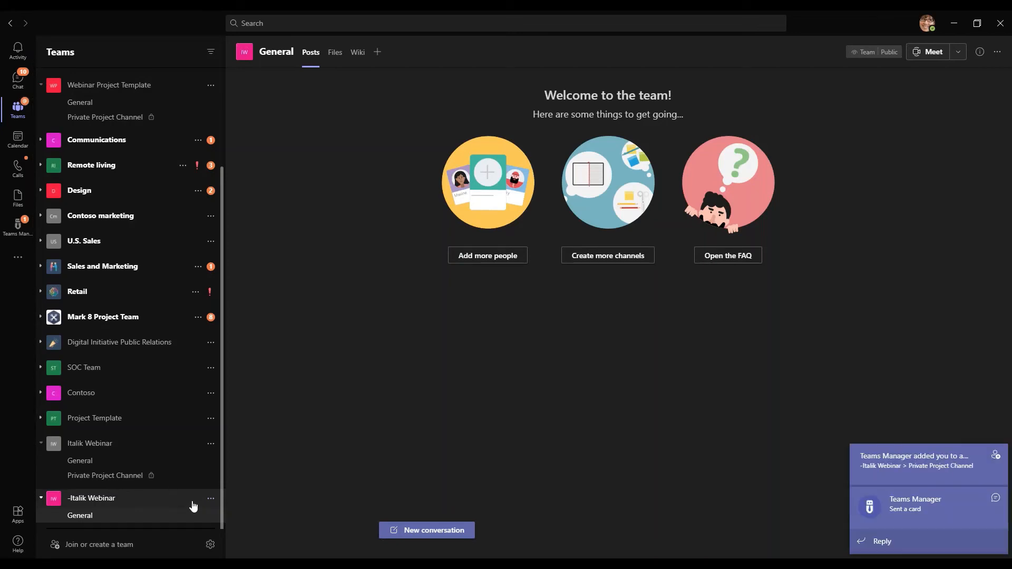
pyautogui.click(118, 517)
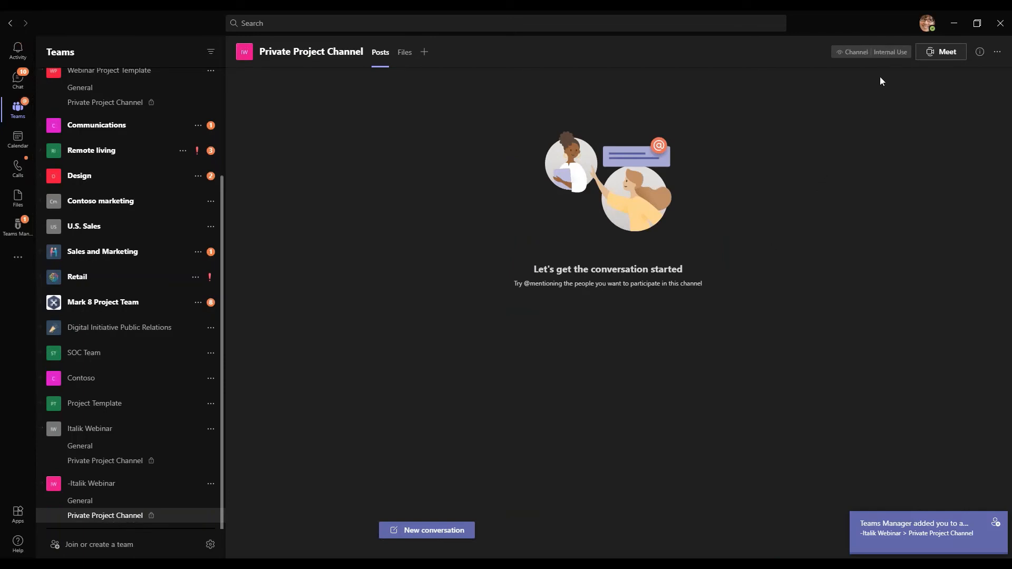
pyautogui.moveTo(875, 52); pyautogui.dragTo(899, 52)
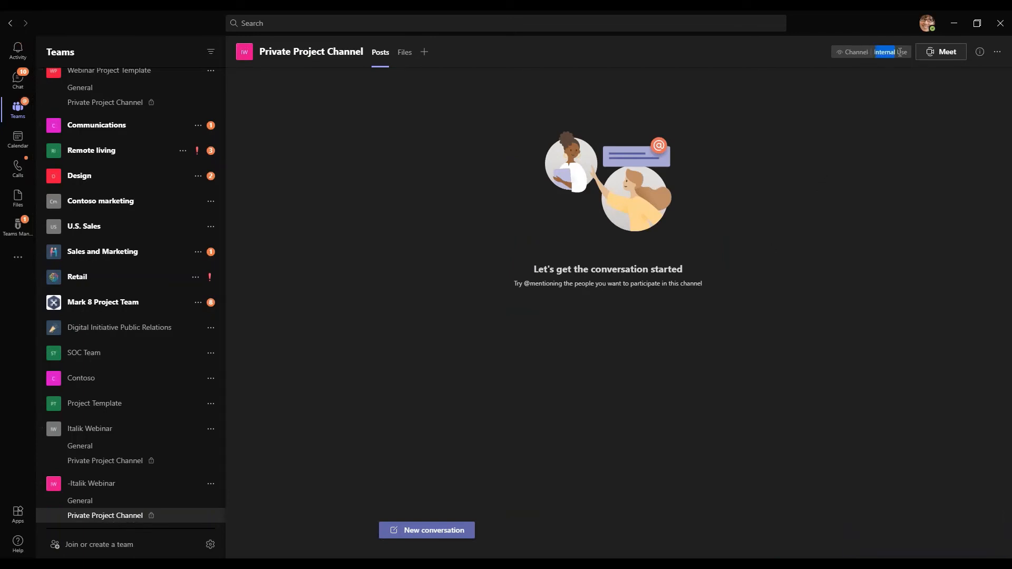
pyautogui.click(887, 82)
pyautogui.click(146, 500)
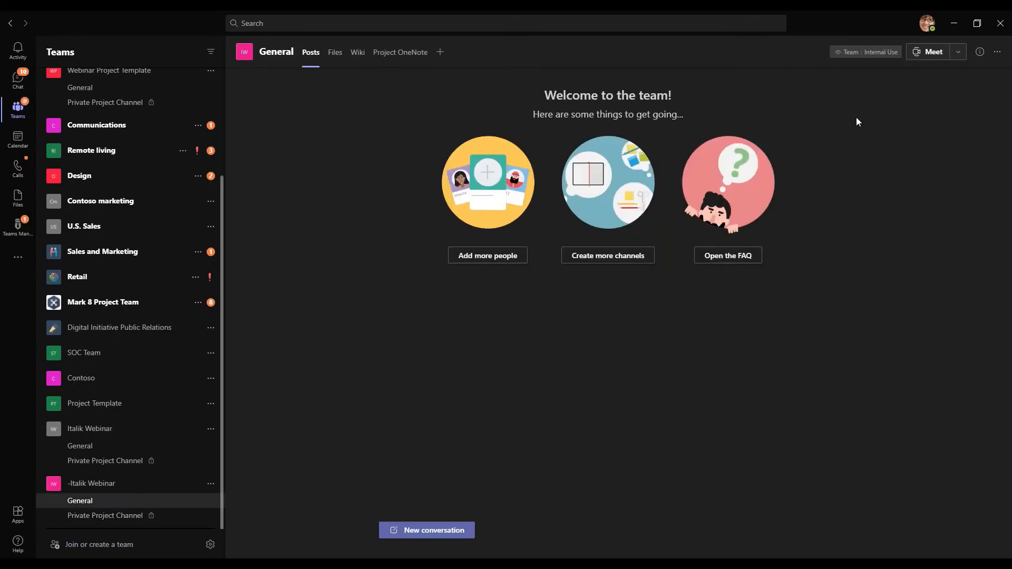
pyautogui.moveTo(864, 52); pyautogui.dragTo(899, 51)
pyautogui.click(896, 159)
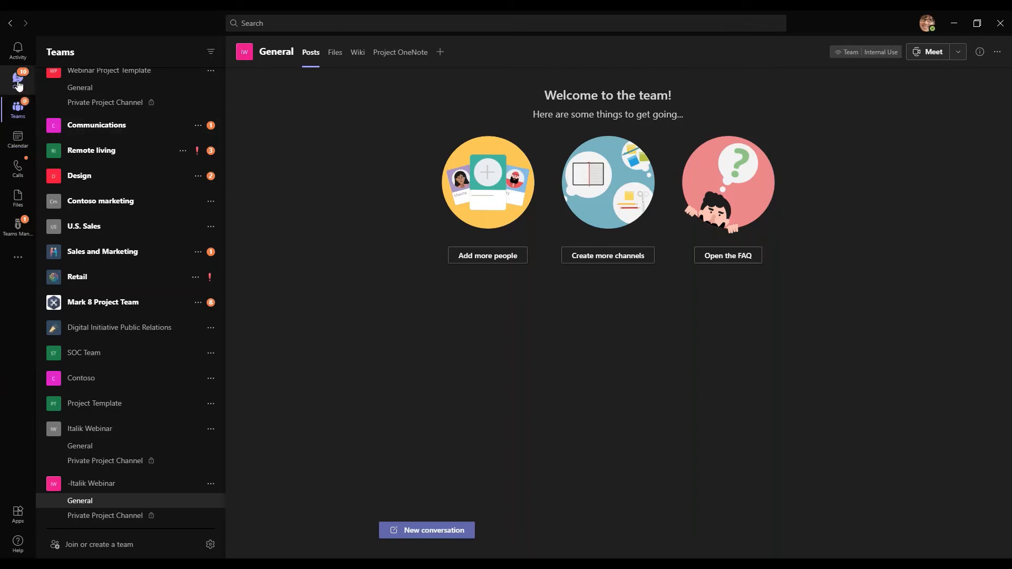
# Switch to the PowerPoint presentation, start the slide show at "The Power of Metadata" and reveal its first bullet.
pyautogui.hotkey('alt', 'Tab')
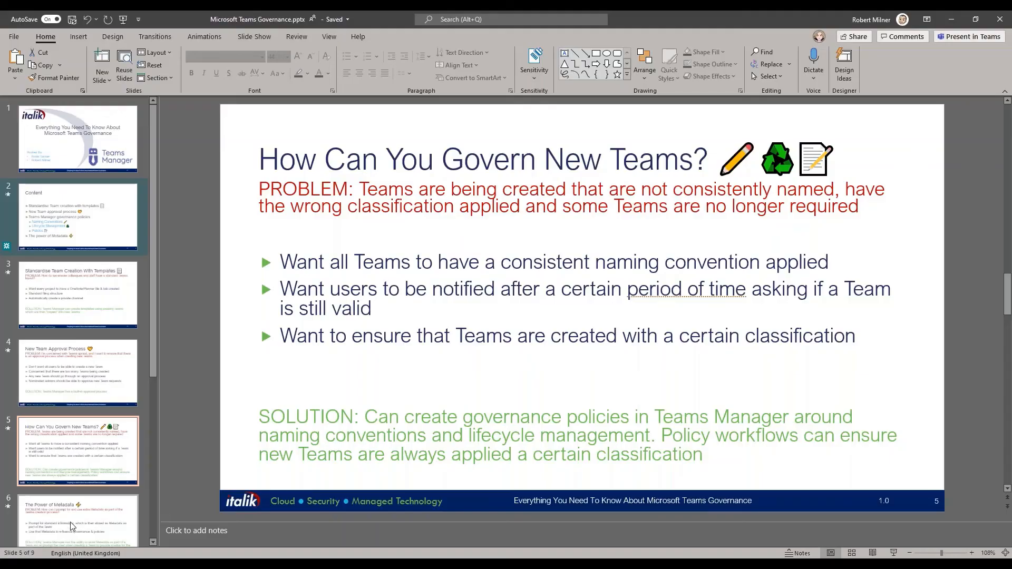
pyautogui.click(87, 476)
pyautogui.scroll(-2, 86, 474)
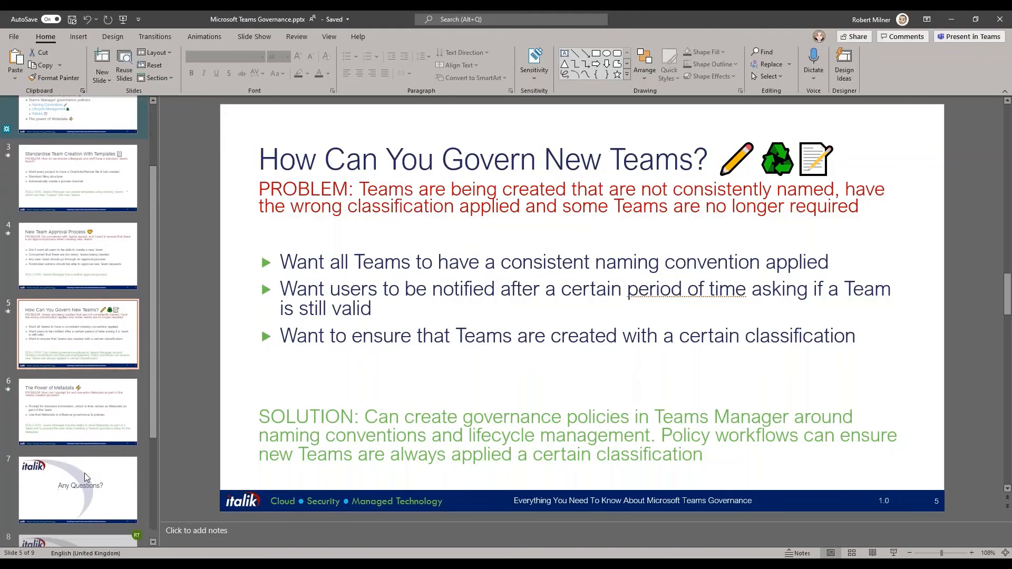
pyautogui.click(95, 417)
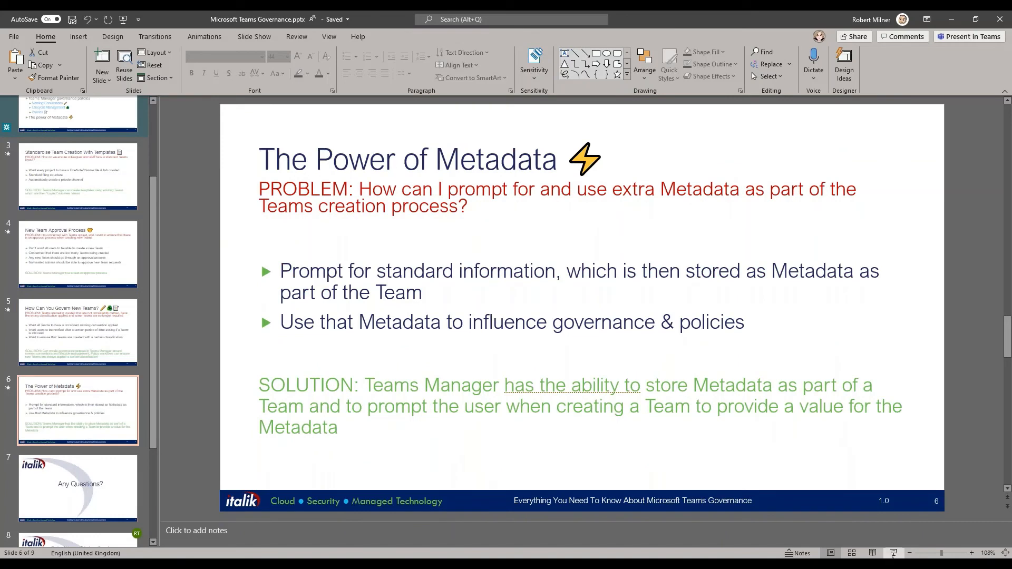
pyautogui.click(895, 553)
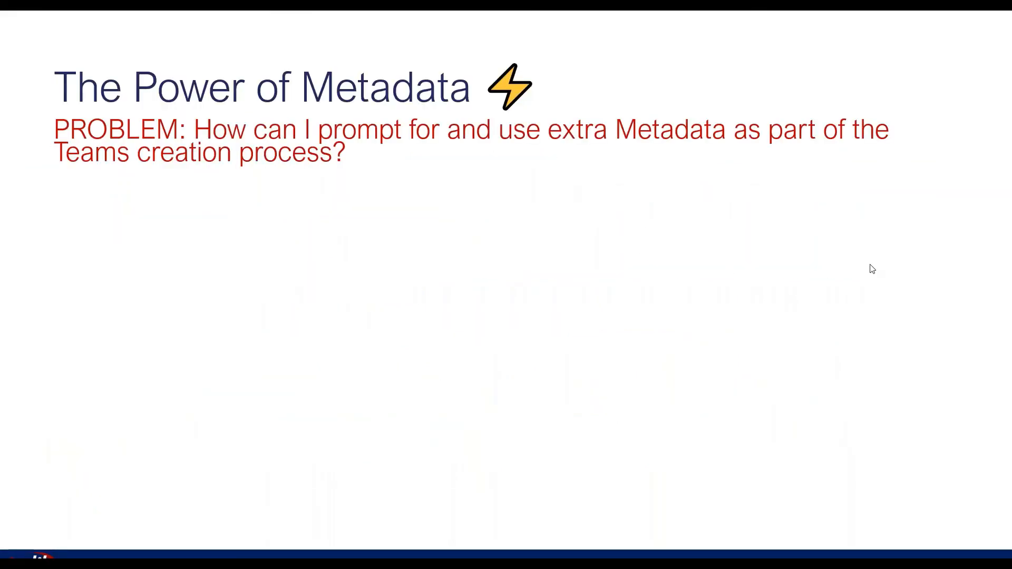
pyautogui.press('Right')
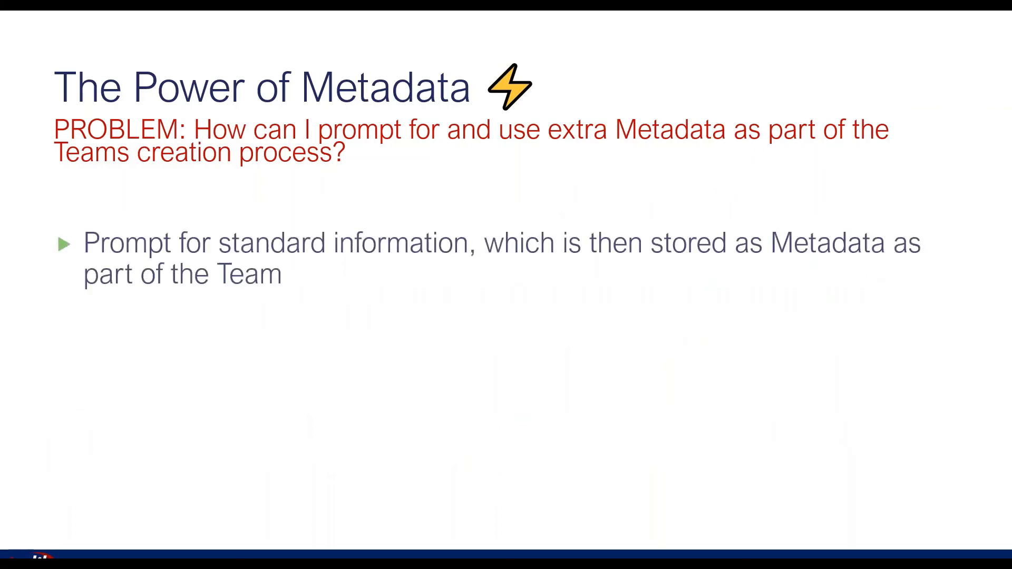
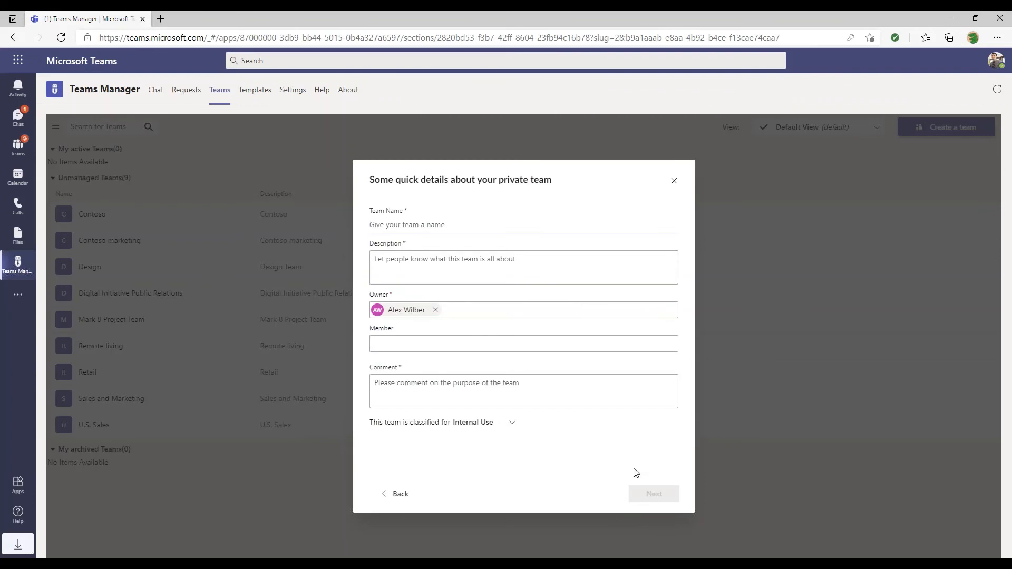
# Fill in the private team's name, description and comment as "Italik Webinar" and try to continue.
pyautogui.write('Italik Webinar')
pyautogui.click(455, 259)
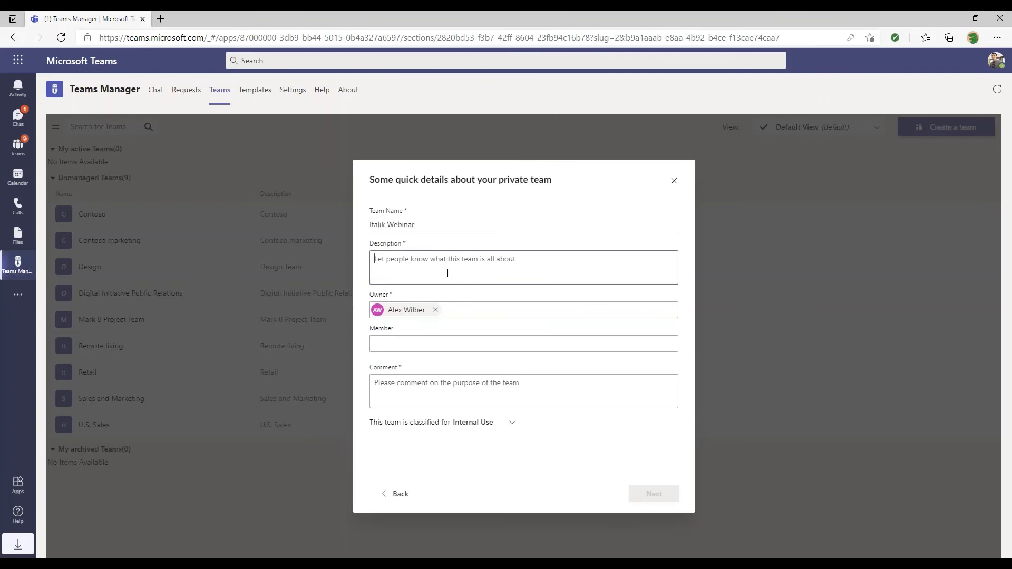
pyautogui.write('Italik Webinar')
pyautogui.click(445, 377)
pyautogui.write('Italik Webinar')
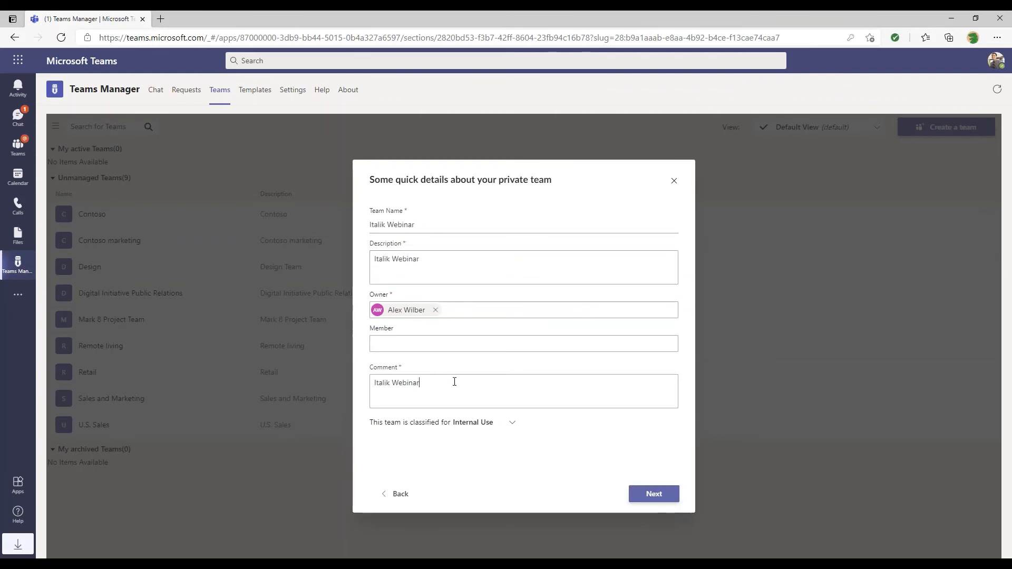
pyautogui.click(669, 498)
# Change the team name, description and comment to "Italik Webinar 2" and continue to the metadata fields.
pyautogui.click(483, 224)
pyautogui.write('2')
pyautogui.click(499, 279)
pyautogui.write('2')
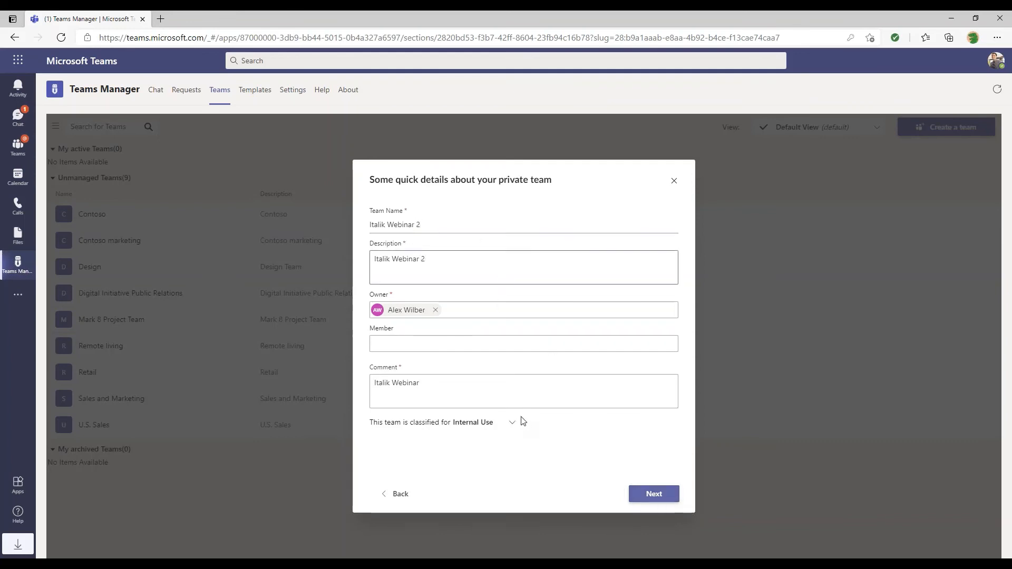
pyautogui.click(519, 400)
pyautogui.write('2')
pyautogui.click(654, 493)
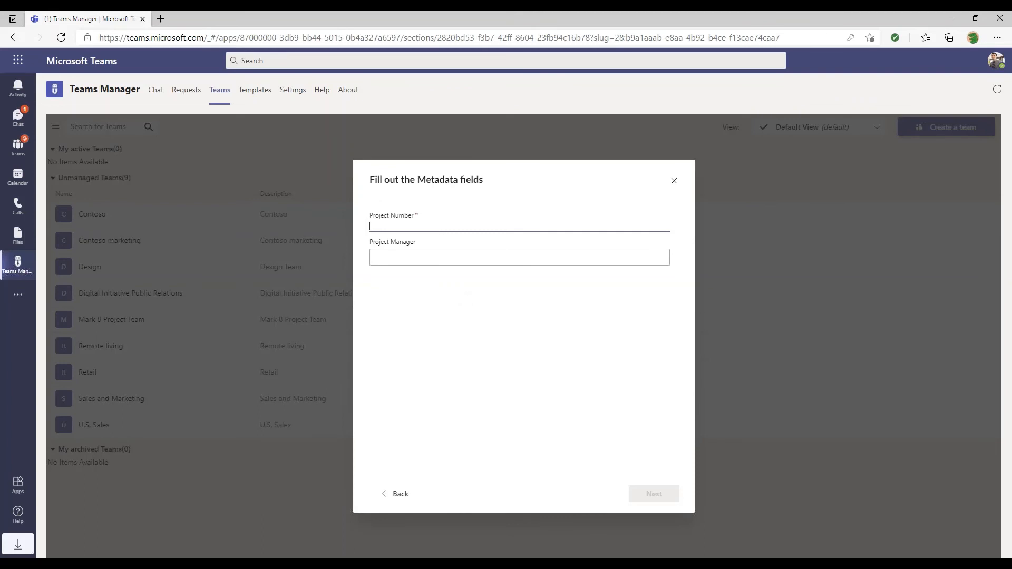
# Enter project number K87421, choose the suggested person as project manager and continue to the summary.
pyautogui.write('K87421')
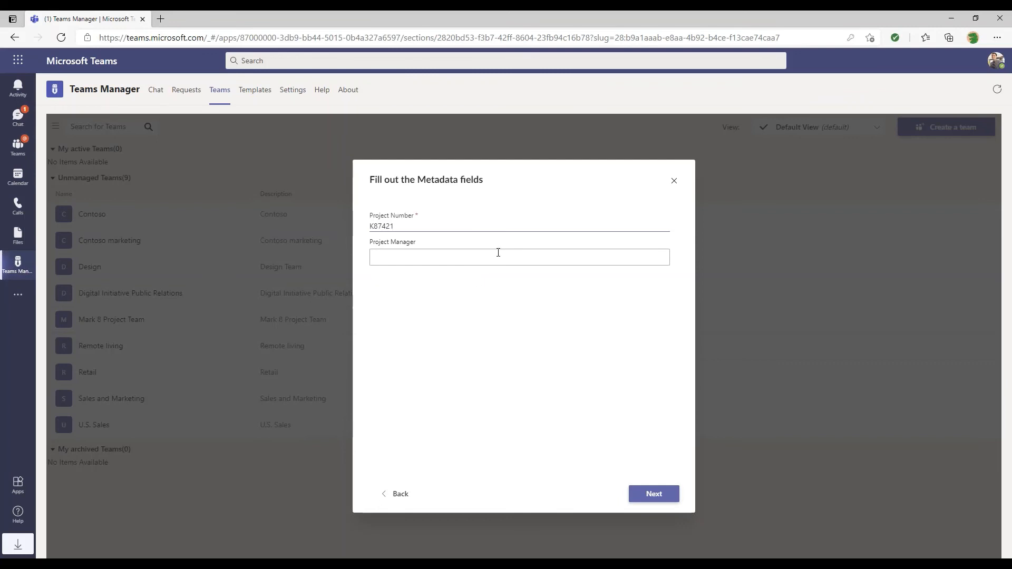
pyautogui.click(497, 257)
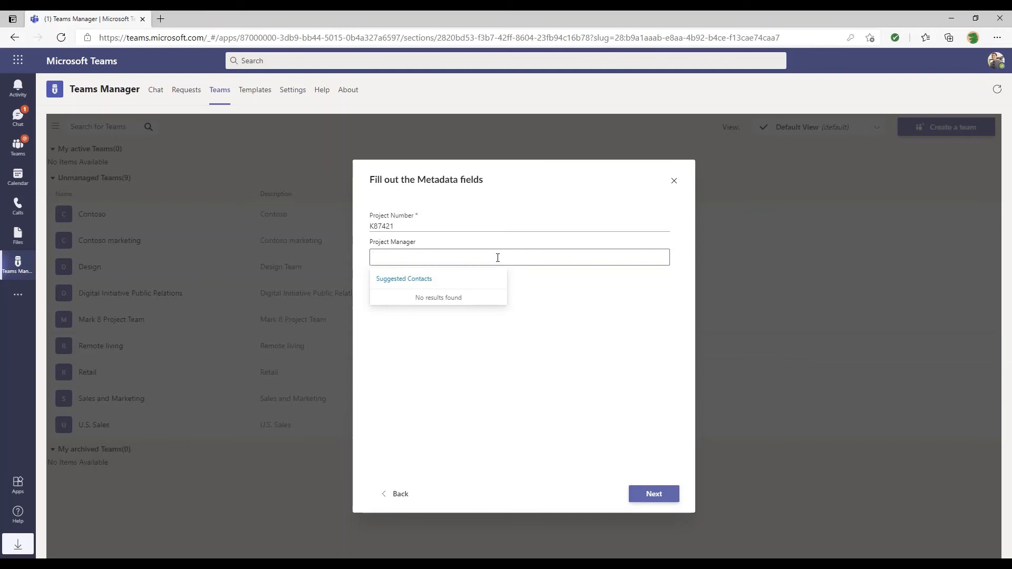
pyautogui.write('Megan Bowen')
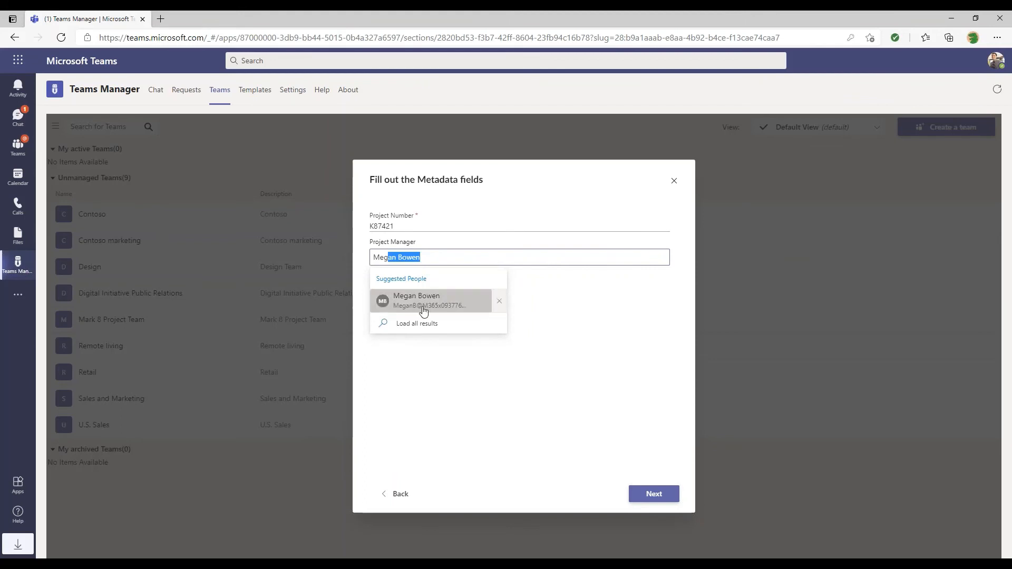
pyautogui.click(420, 309)
pyautogui.click(651, 494)
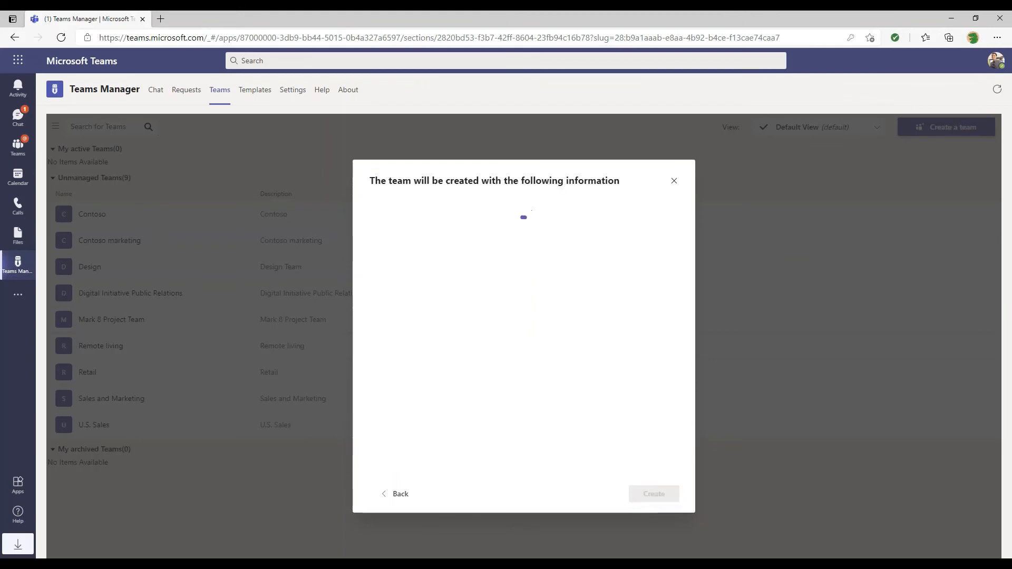
# Review the Italik Webinar 2 summary, including its naming, metadata and lifecycle settings, and submit the creation request.
pyautogui.scroll(-3, 574, 263)
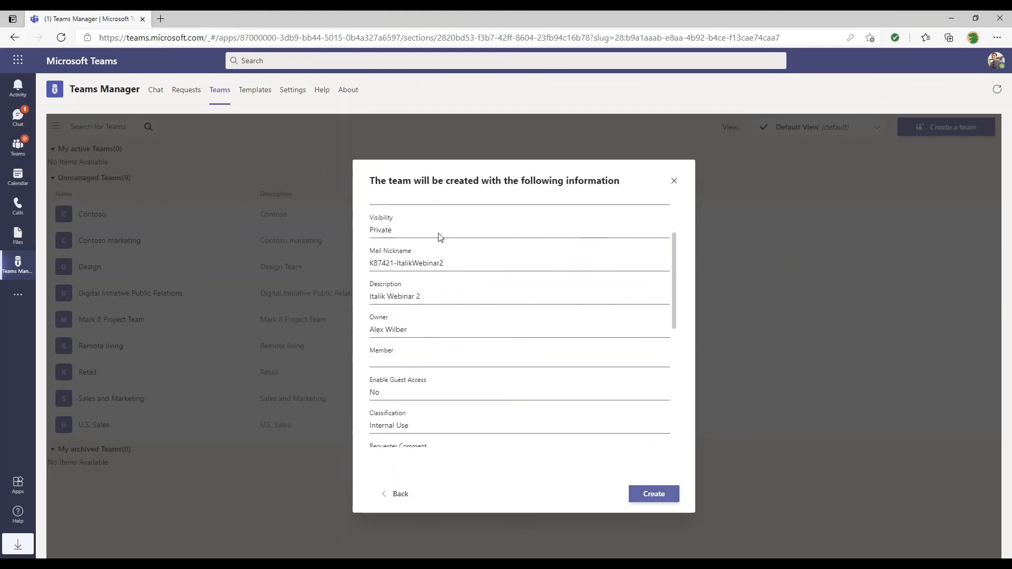
pyautogui.scroll(3, 526, 317)
pyautogui.scroll(-6, 601, 369)
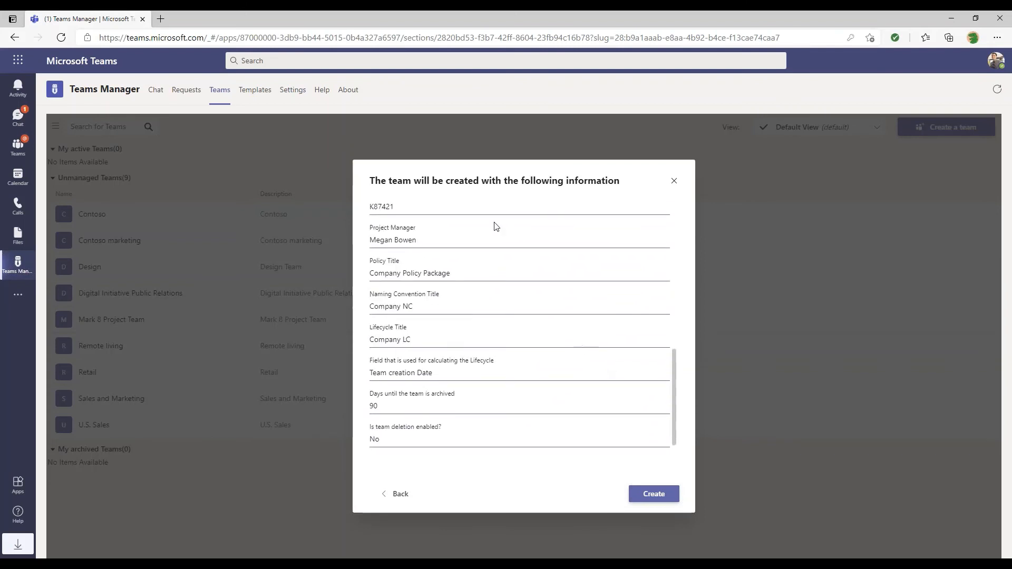
pyautogui.click(662, 498)
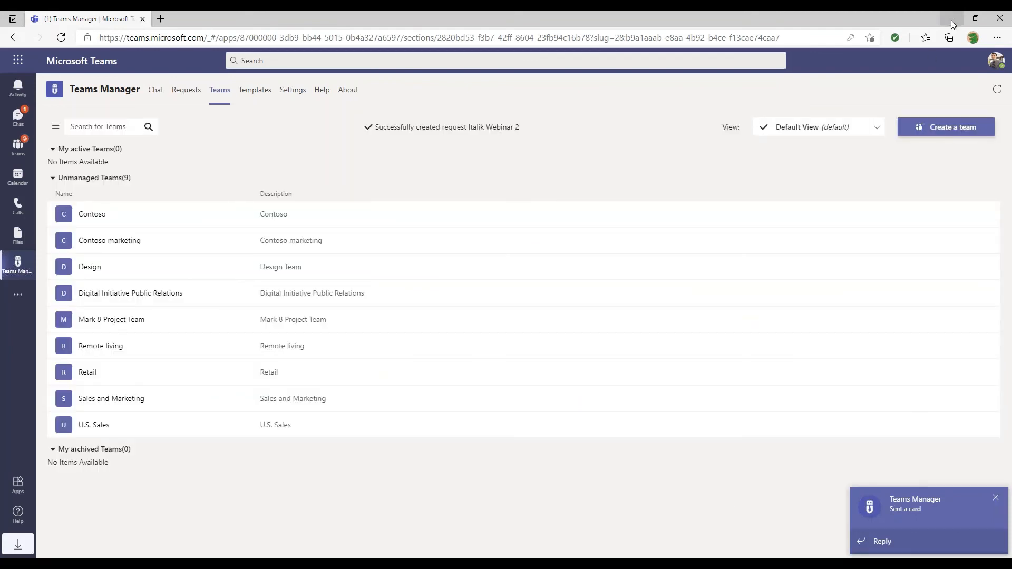
# Return to the approver's Teams window and open the pending Italik Webinar 2 request from its Teams Manager chat card.
pyautogui.click(951, 21)
pyautogui.click(912, 519)
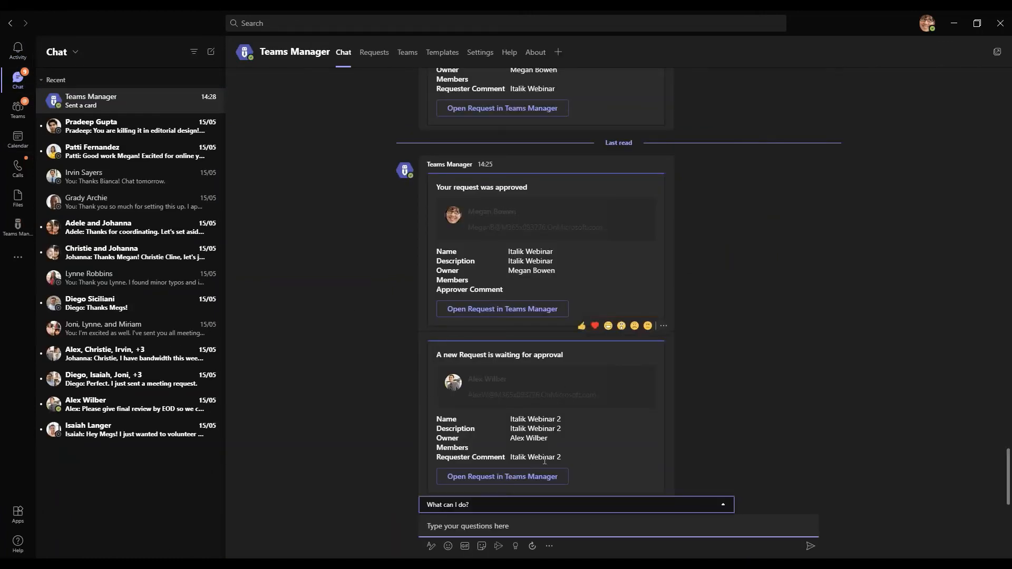
pyautogui.click(489, 478)
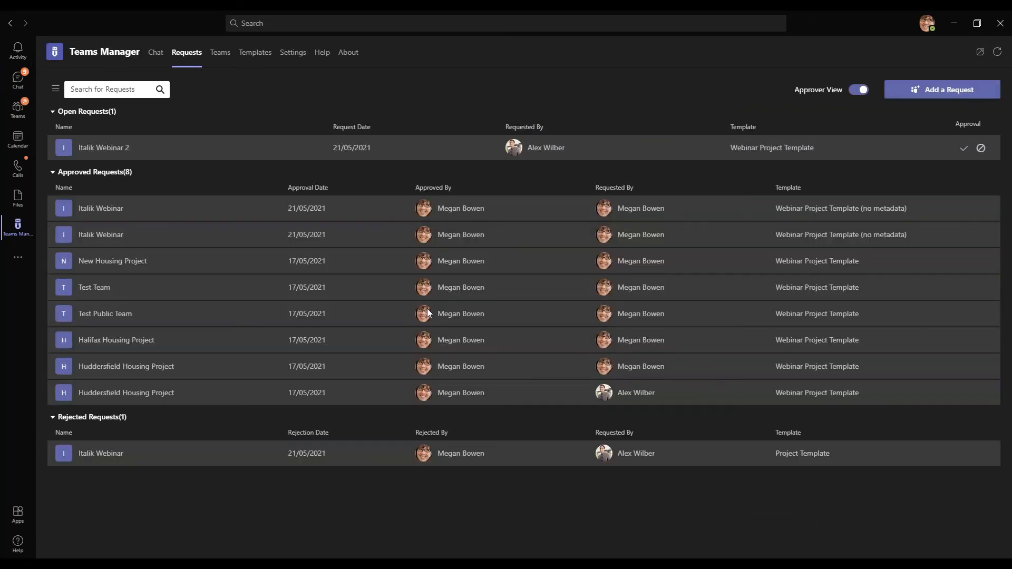
pyautogui.click(119, 152)
# Set the request's project number to K87424 and continue to the request summary.
pyautogui.scroll(-5, 576, 323)
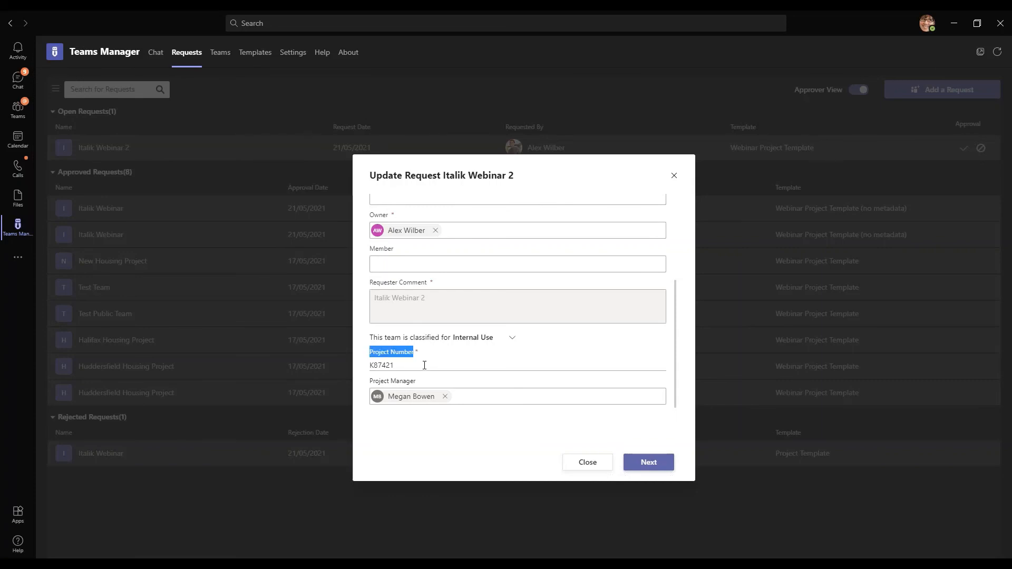
pyautogui.click(425, 365)
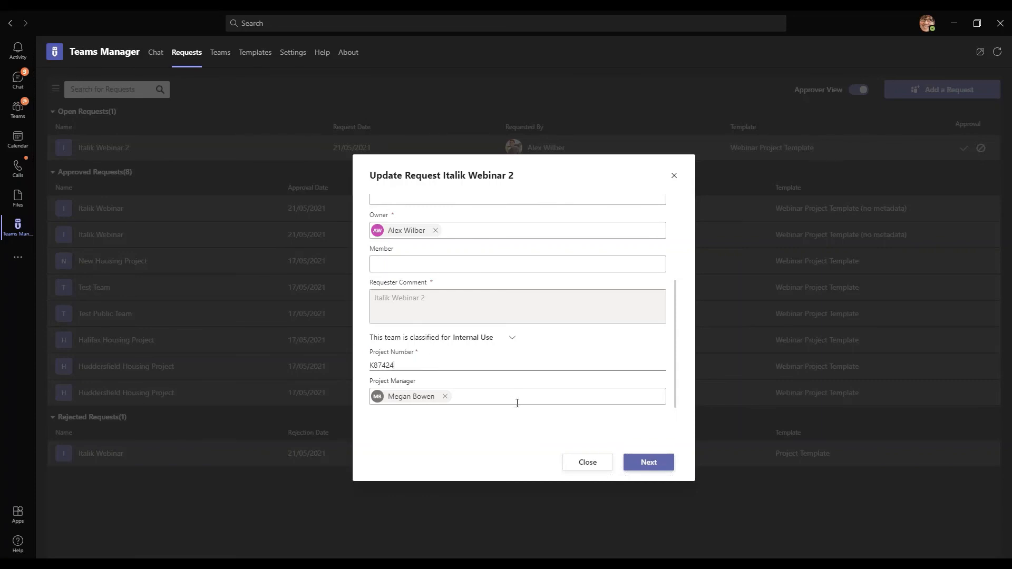
pyautogui.scroll(3, 523, 399)
pyautogui.scroll(-3, 524, 401)
pyautogui.click(648, 463)
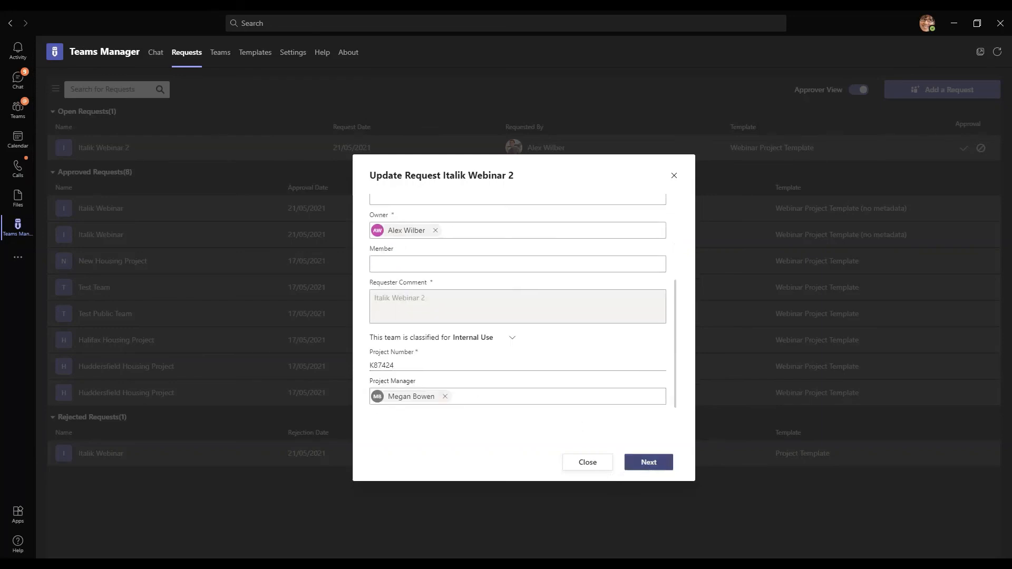
# Approve the Italik Webinar 2 request and display the list of teams in Teams Manager.
pyautogui.scroll(-3, 650, 423)
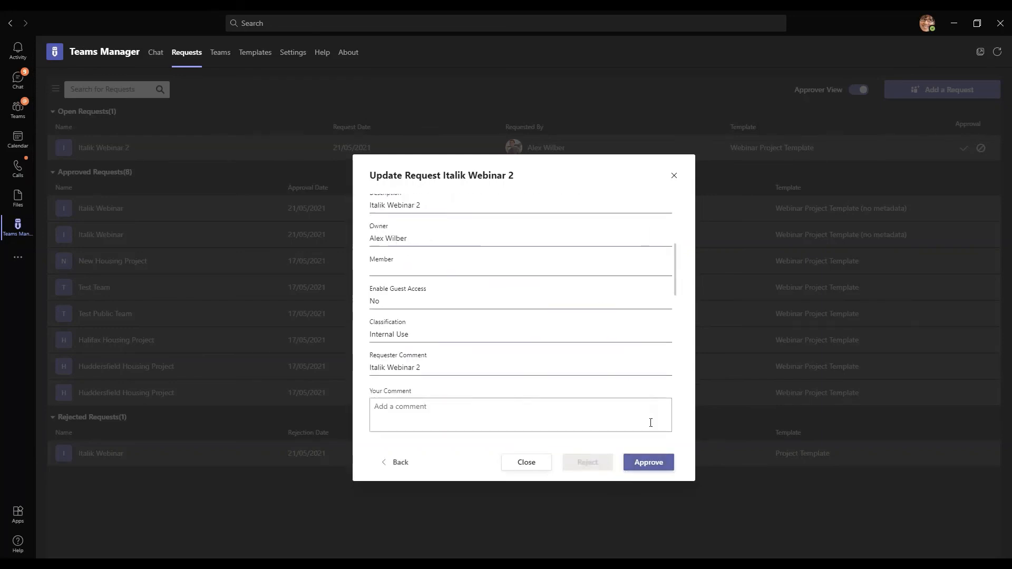
pyautogui.click(656, 466)
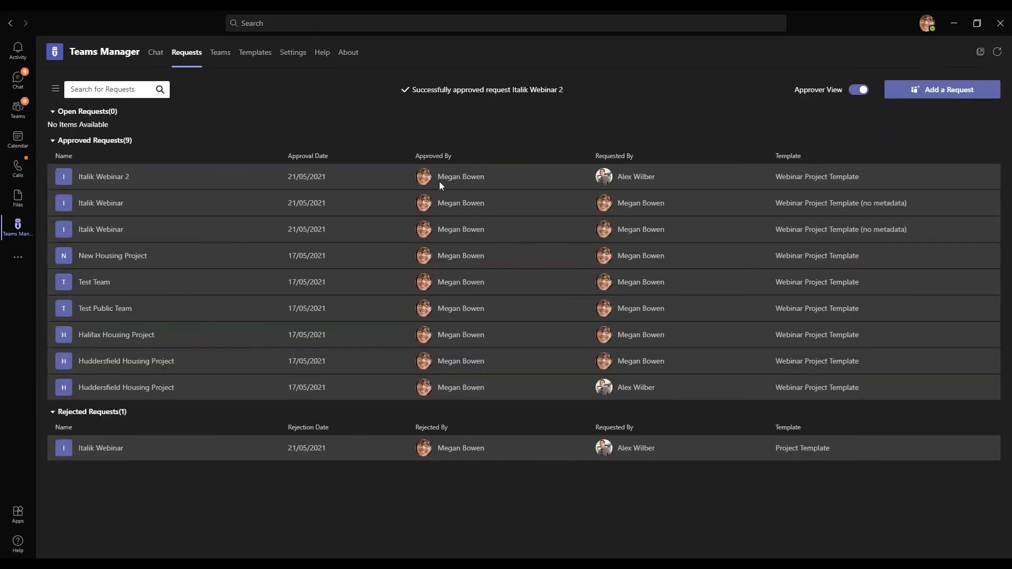
pyautogui.click(221, 57)
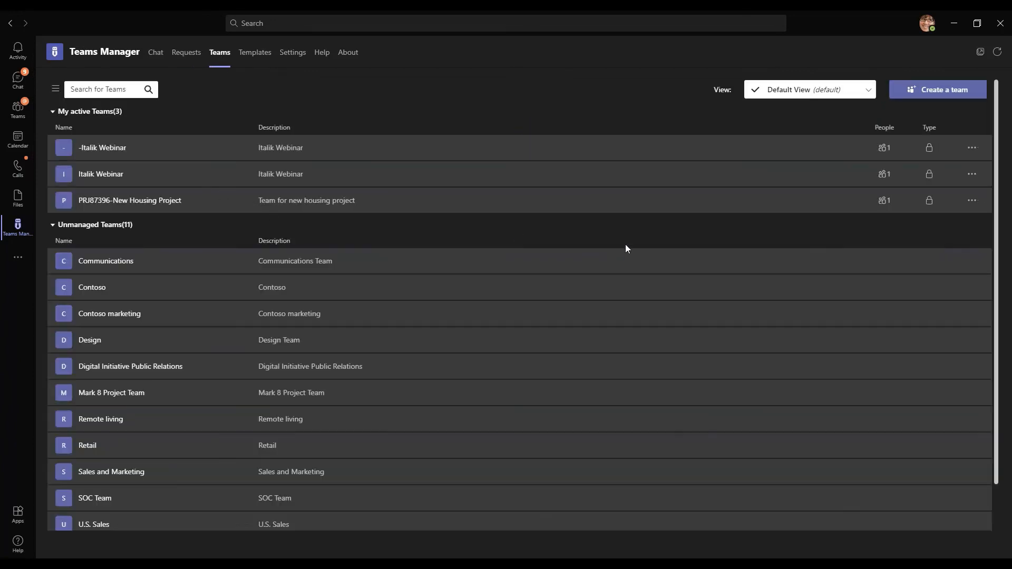
# Review the metadata fields set for the Webinar Project Template and close them without updating.
pyautogui.click(255, 52)
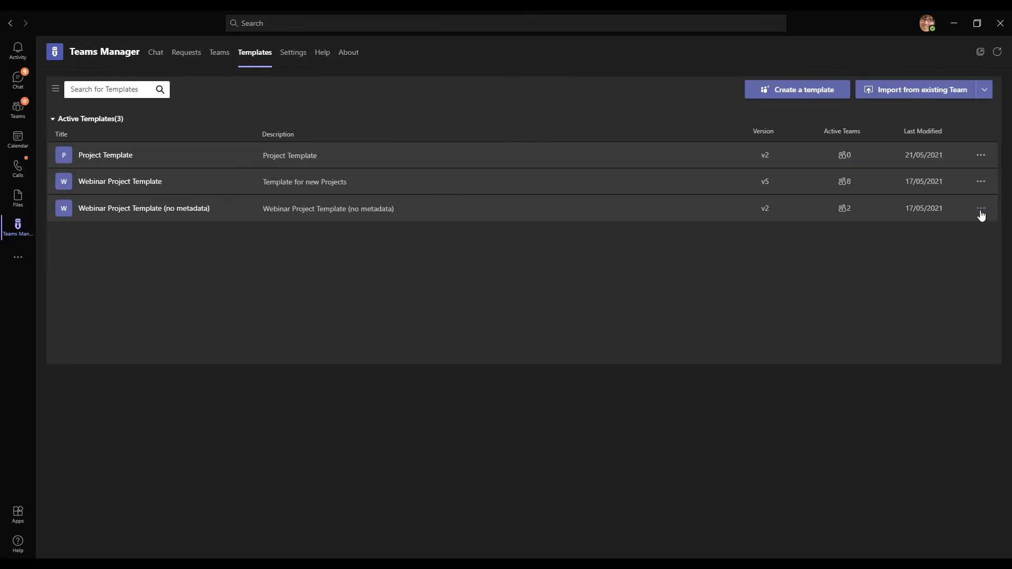
pyautogui.click(980, 185)
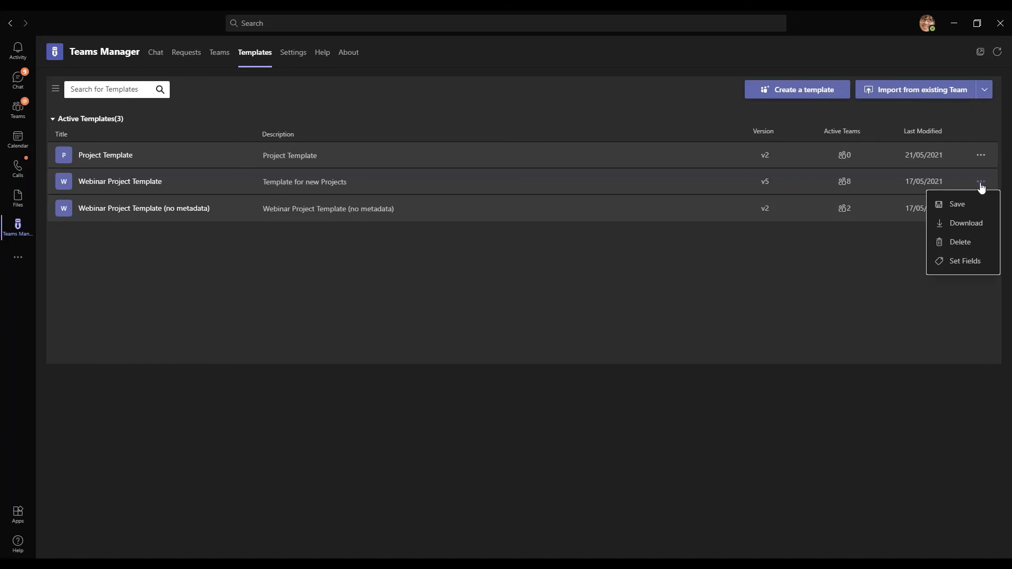
pyautogui.click(981, 270)
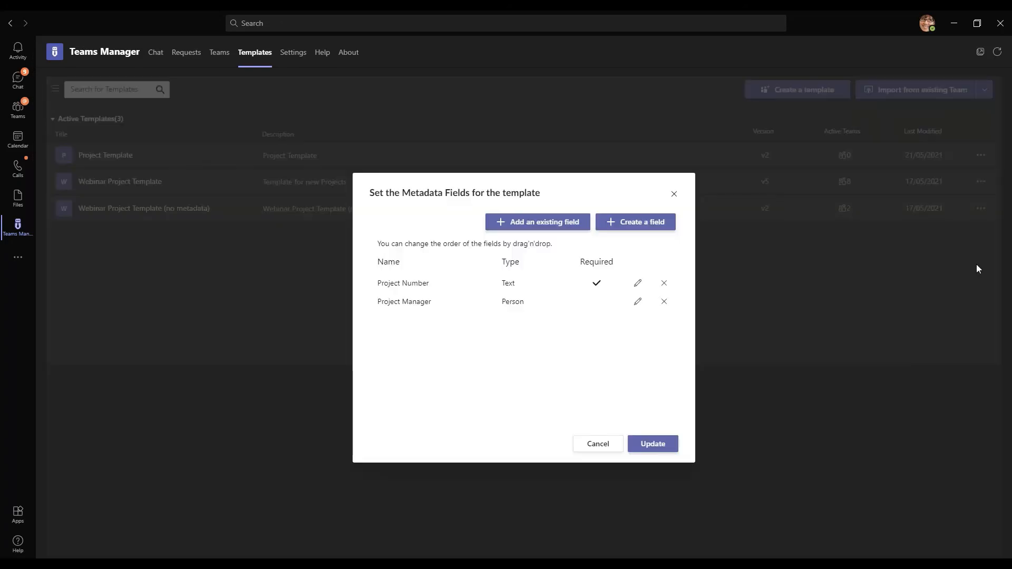
pyautogui.click(598, 446)
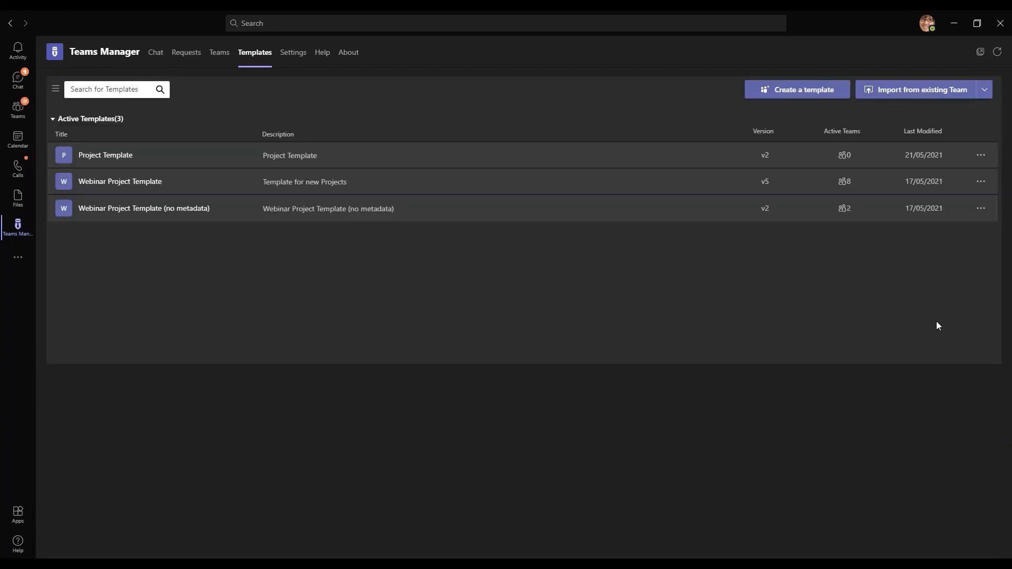
# Add a required text metadata field named Project Number to the Project Template and update the template.
pyautogui.click(981, 155)
pyautogui.click(968, 235)
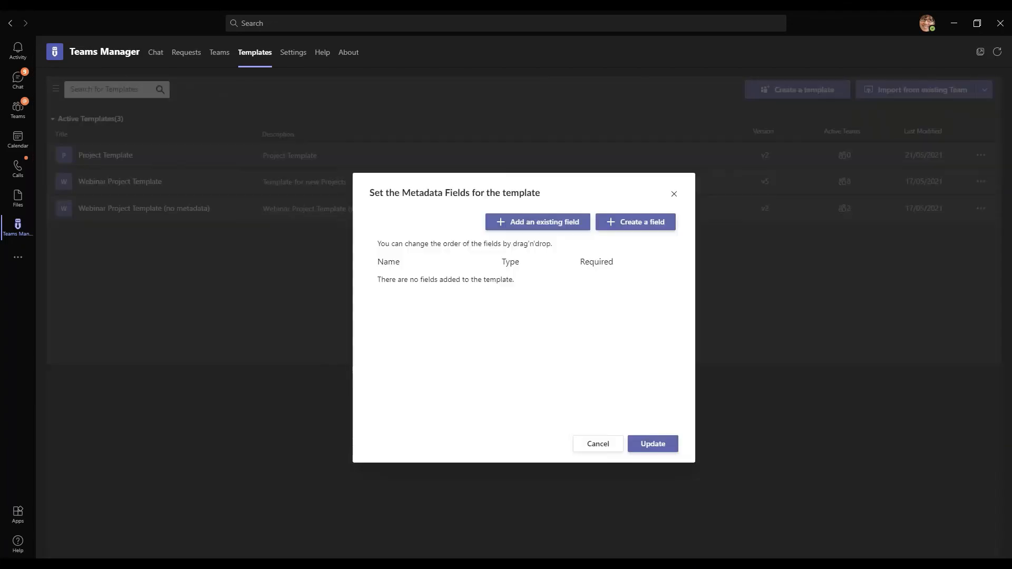
pyautogui.click(649, 224)
pyautogui.click(508, 282)
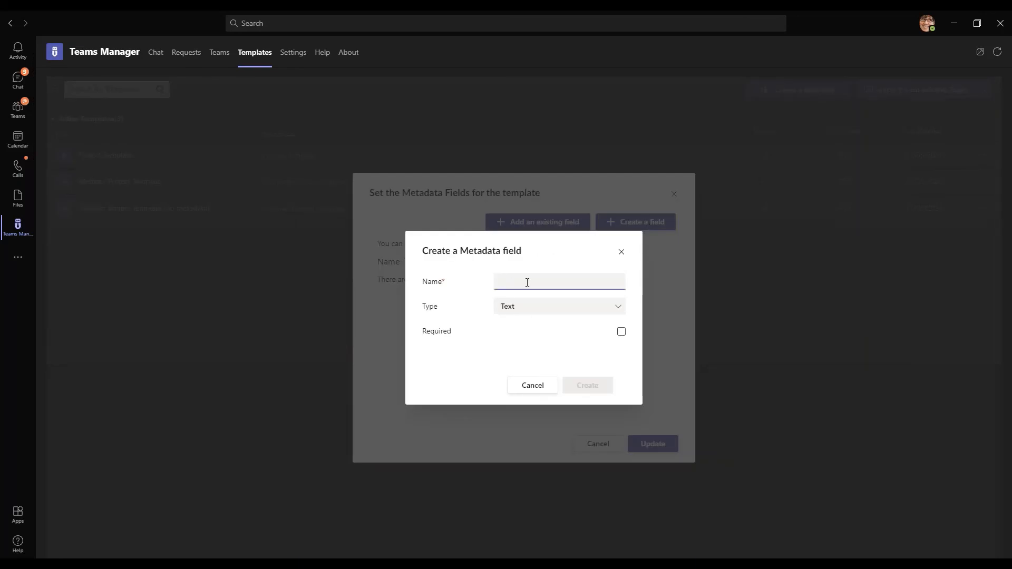
pyautogui.write('Project Number')
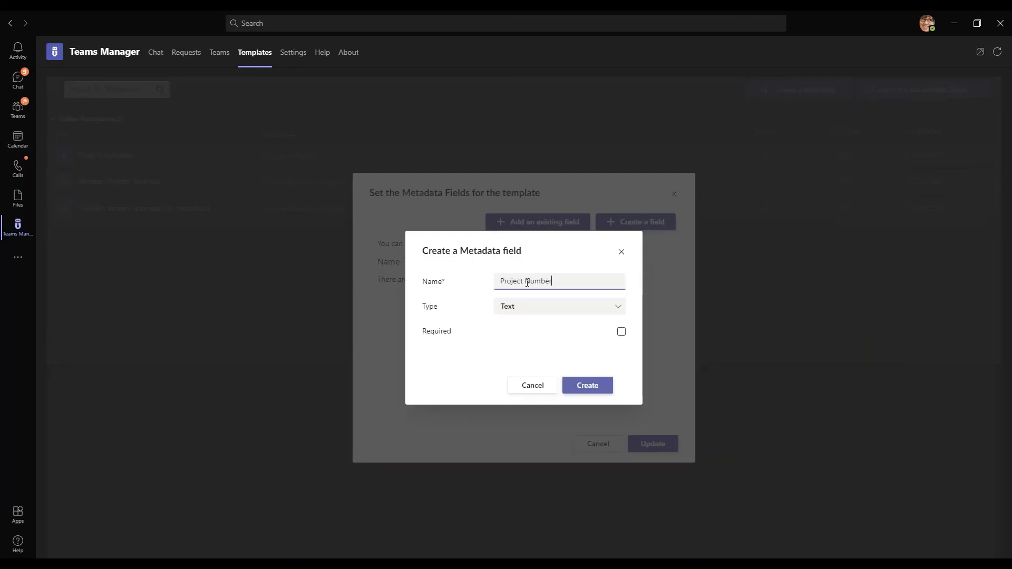
pyautogui.click(543, 316)
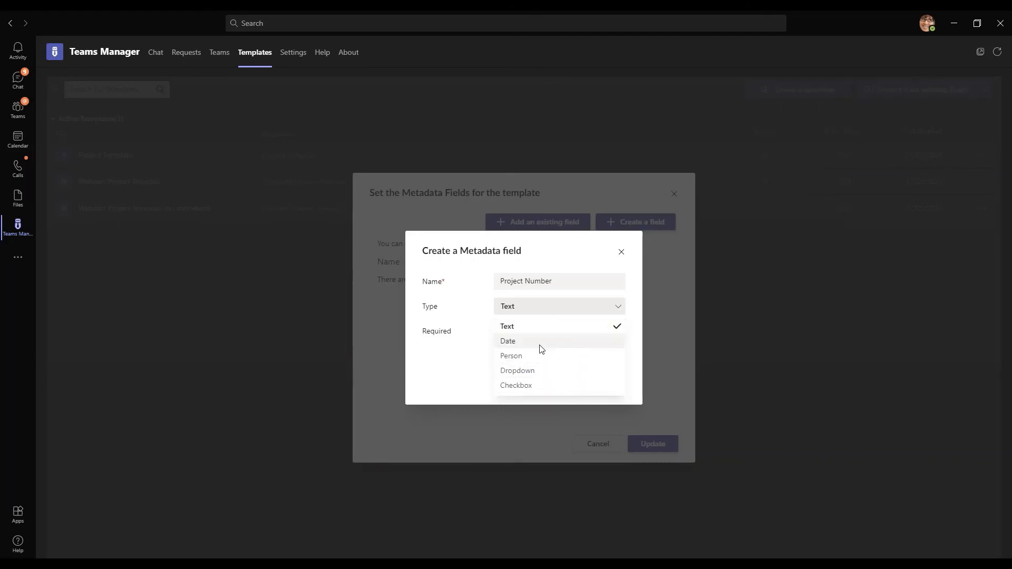
pyautogui.click(449, 368)
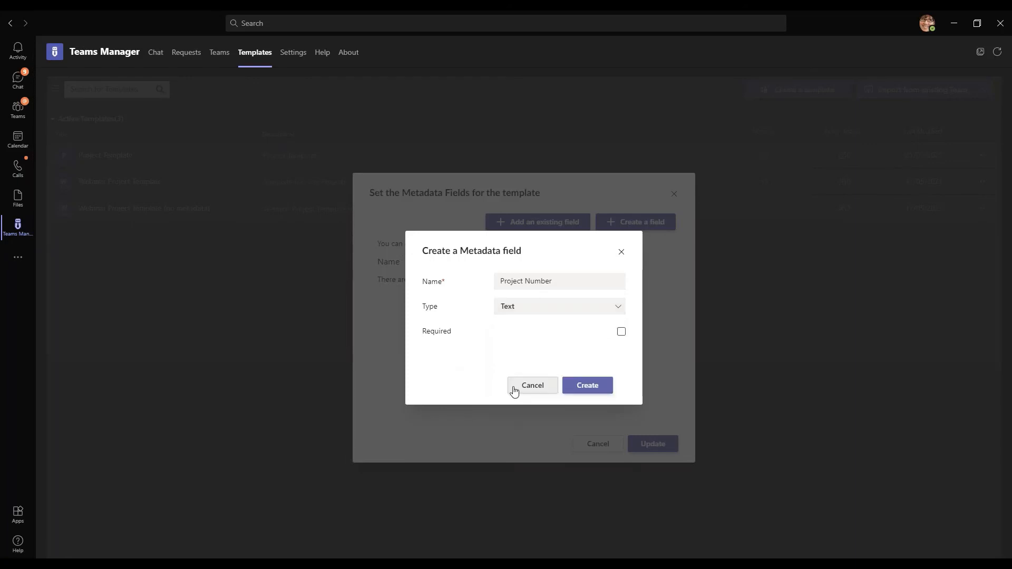
pyautogui.click(620, 332)
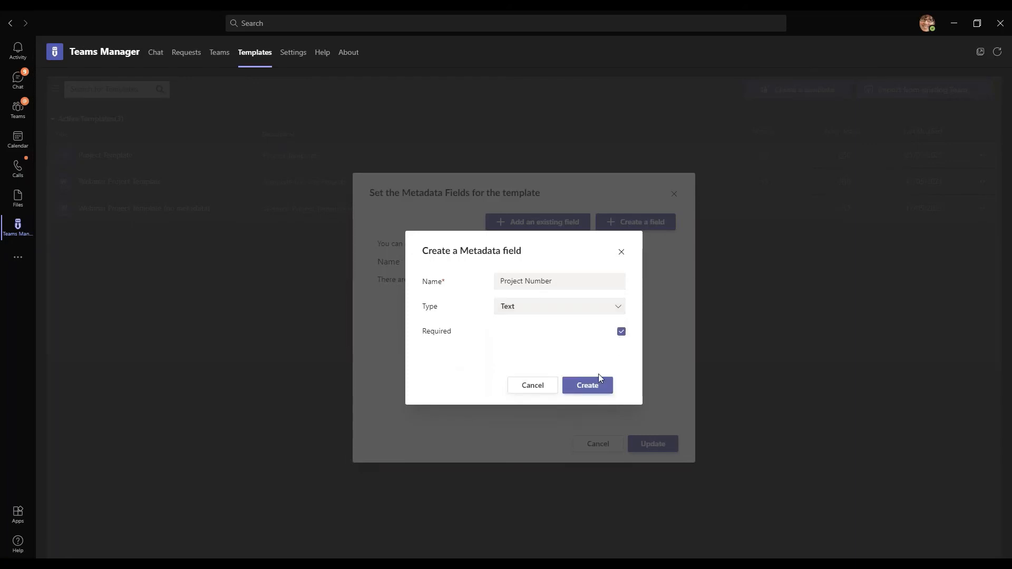
pyautogui.click(586, 391)
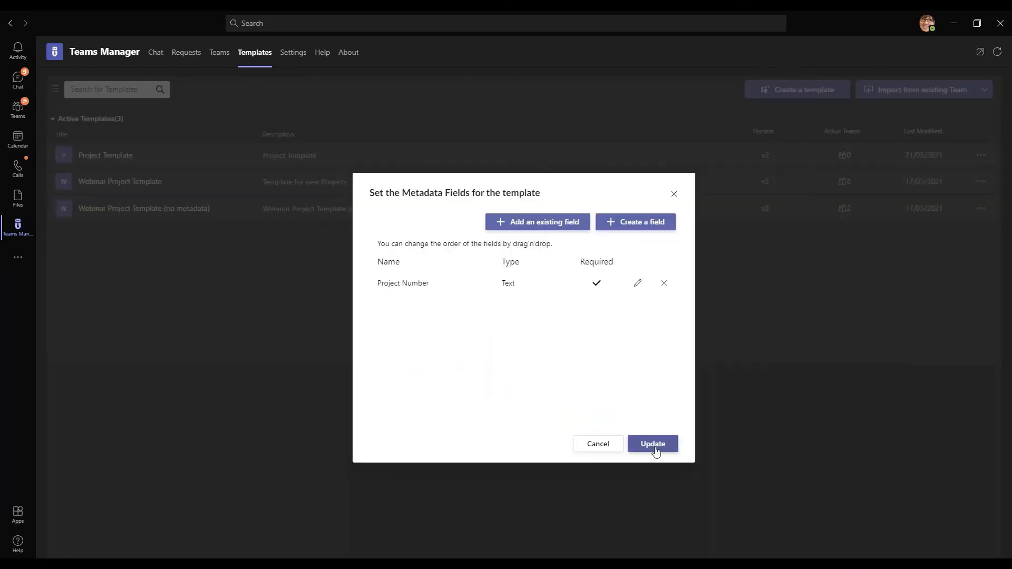
pyautogui.click(652, 443)
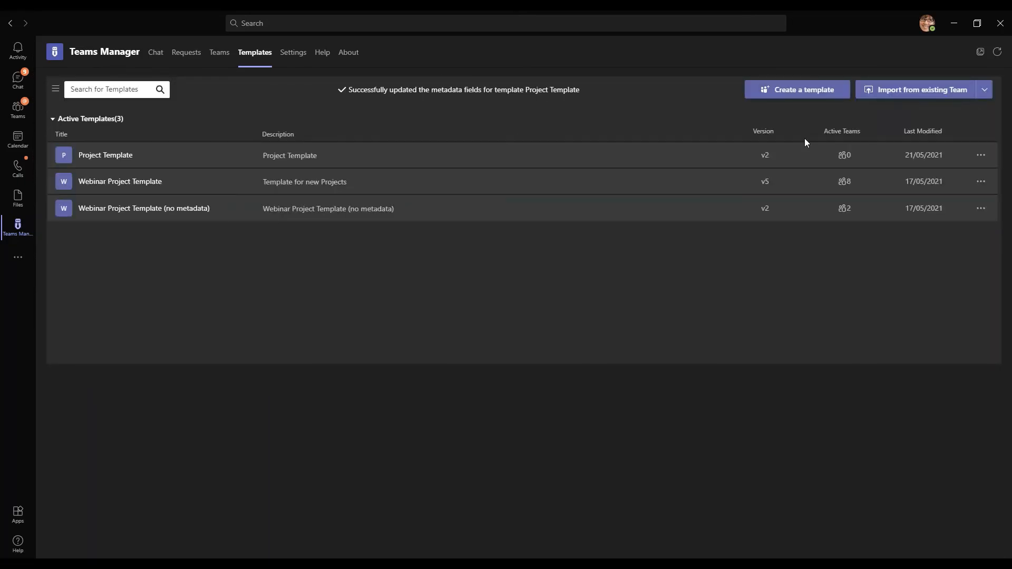
# Start creating a new team from the Project Template and continue to the team details.
pyautogui.click(220, 55)
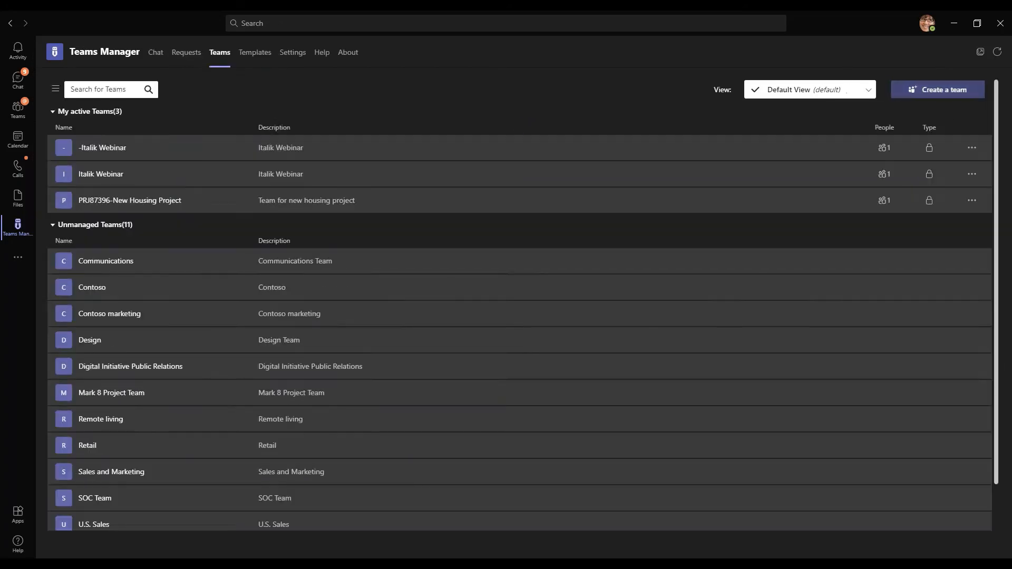
pyautogui.click(940, 90)
pyautogui.click(477, 226)
pyautogui.click(466, 233)
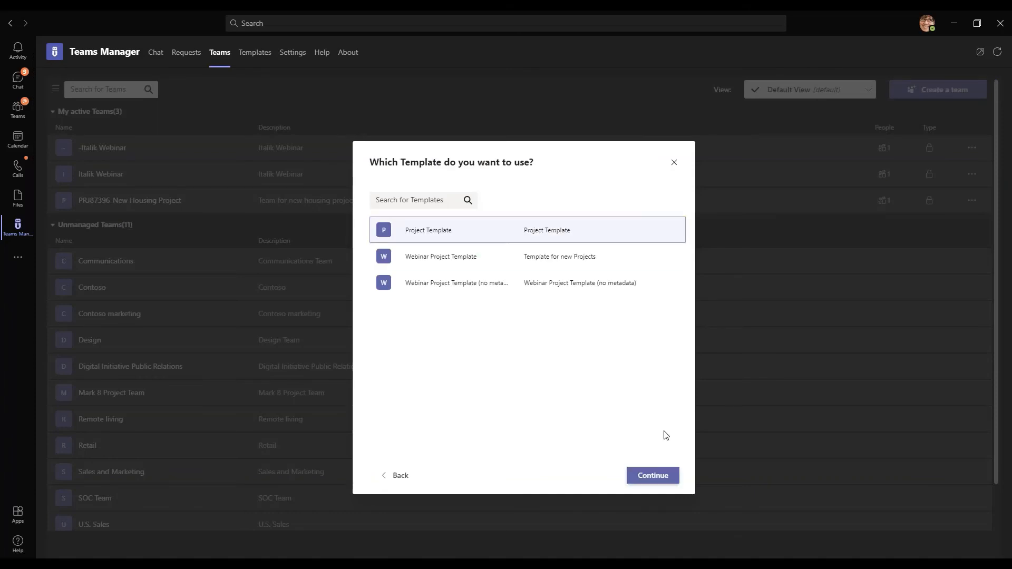
pyautogui.click(653, 475)
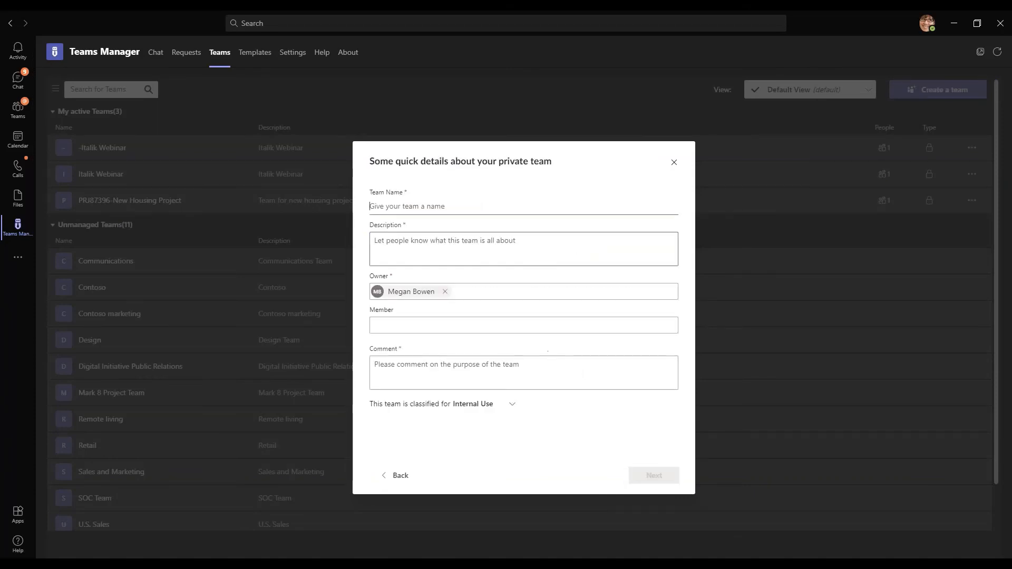
# Enter Italik Webinar as team name, description and comment, continue to the metadata fields, and close the team creation without submitting.
pyautogui.write('Italik Webinar')
pyautogui.click(466, 239)
pyautogui.write('Italik Webinar')
pyautogui.click(449, 366)
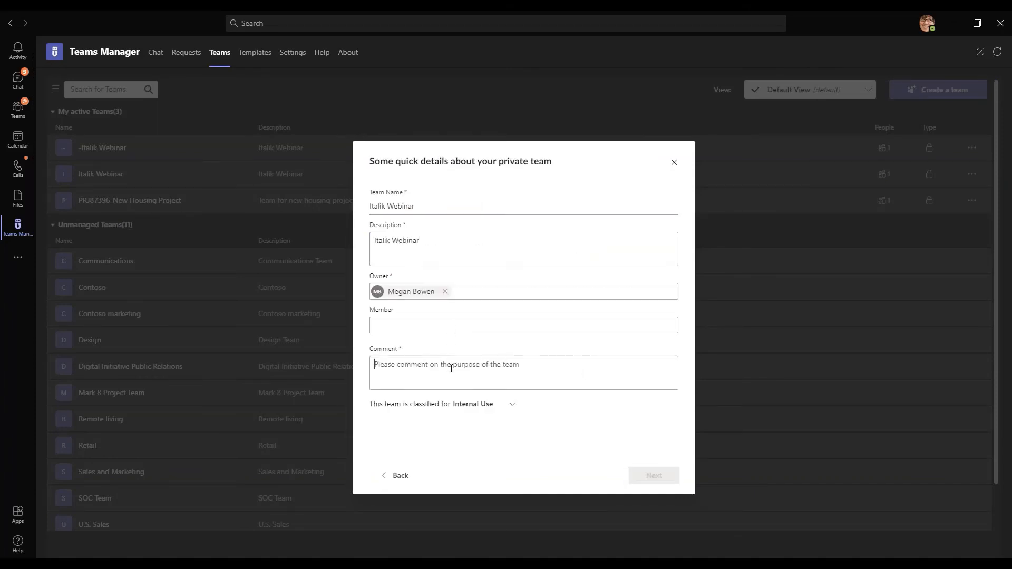
pyautogui.write('Italik Webinar')
pyautogui.click(652, 476)
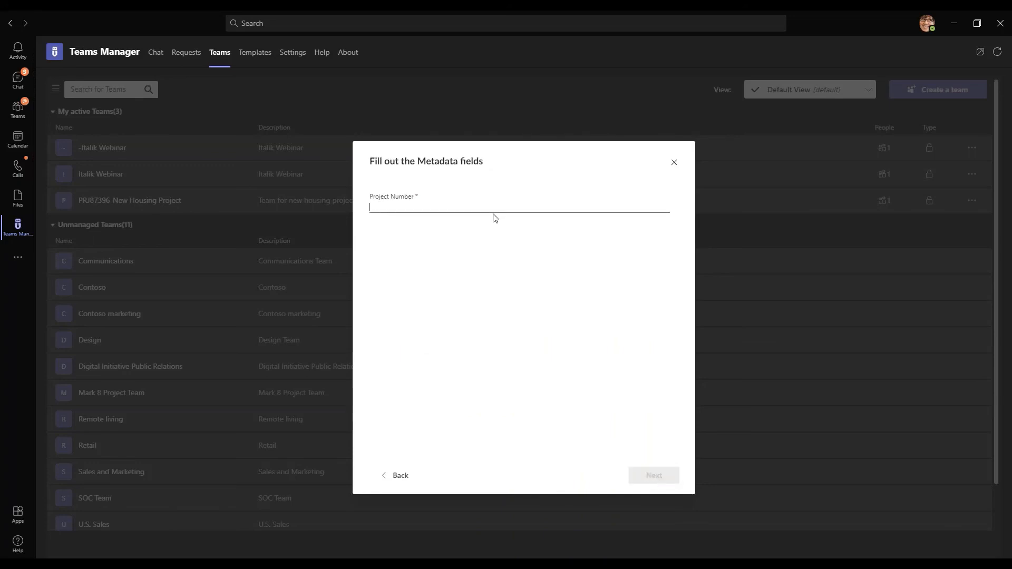
pyautogui.click(675, 165)
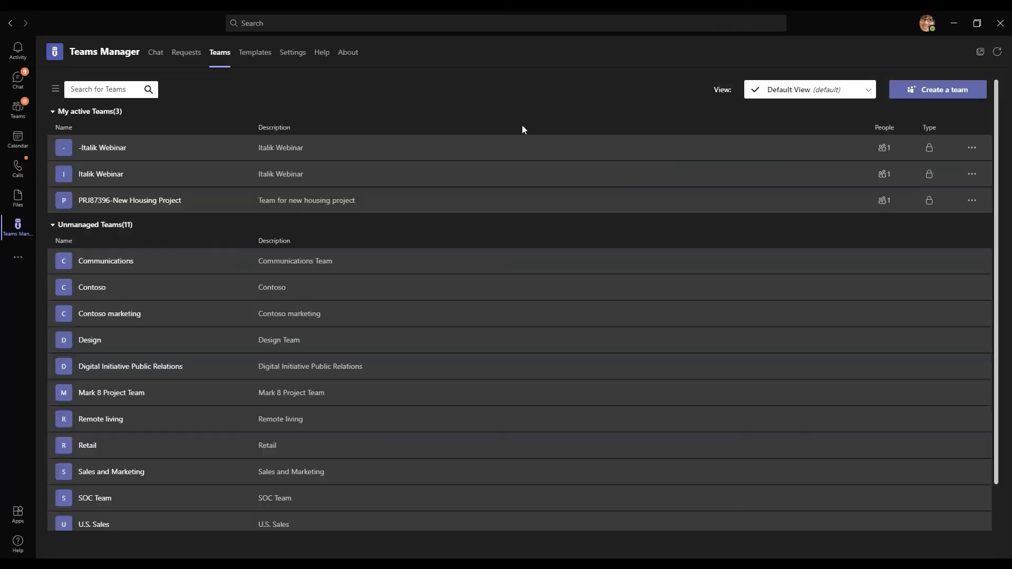
# Open the K87424-Italik Webinar 2 team from the Teams list and look through the other teams.
pyautogui.click(17, 80)
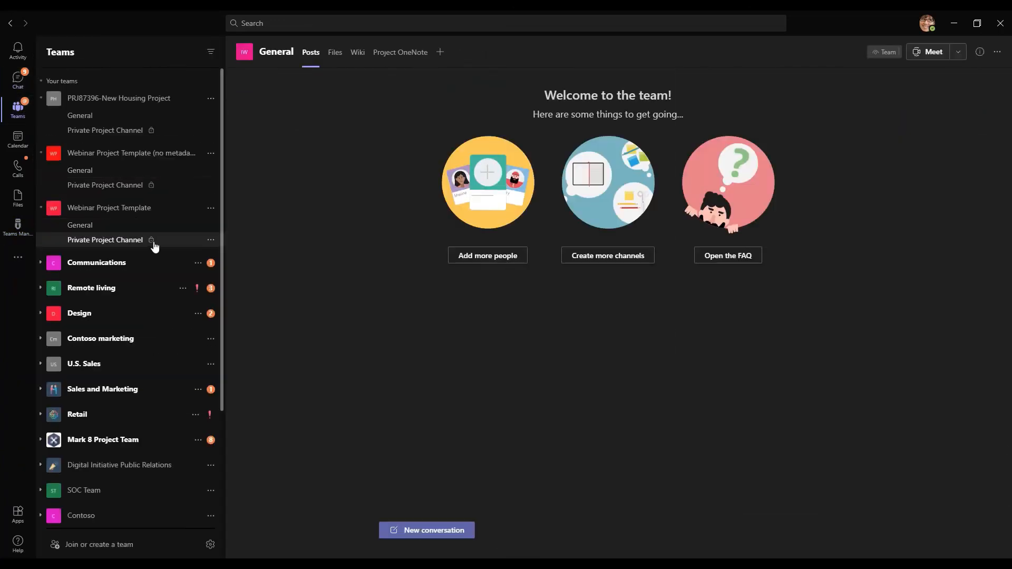
pyautogui.scroll(-10, 165, 188)
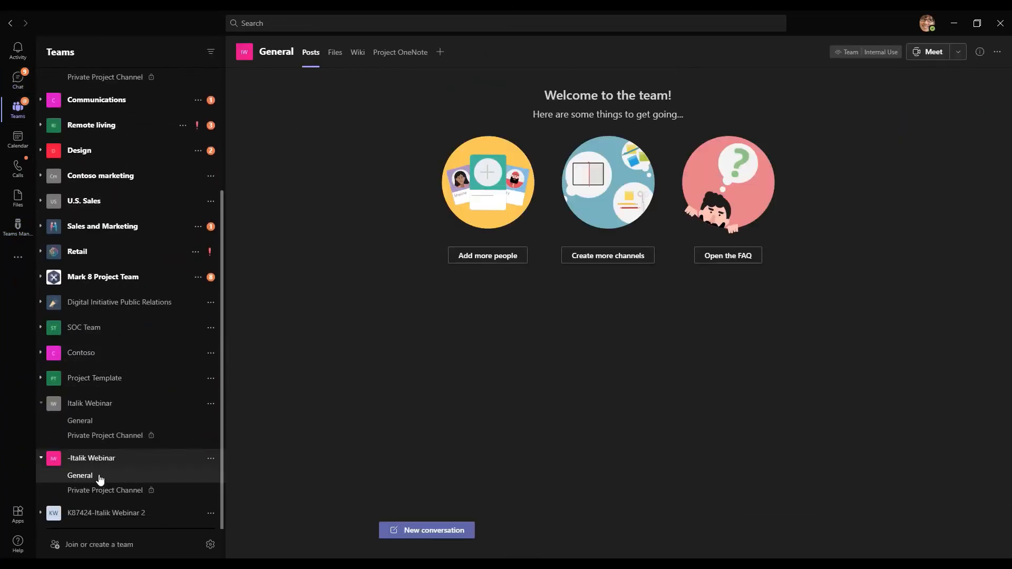
pyautogui.click(111, 513)
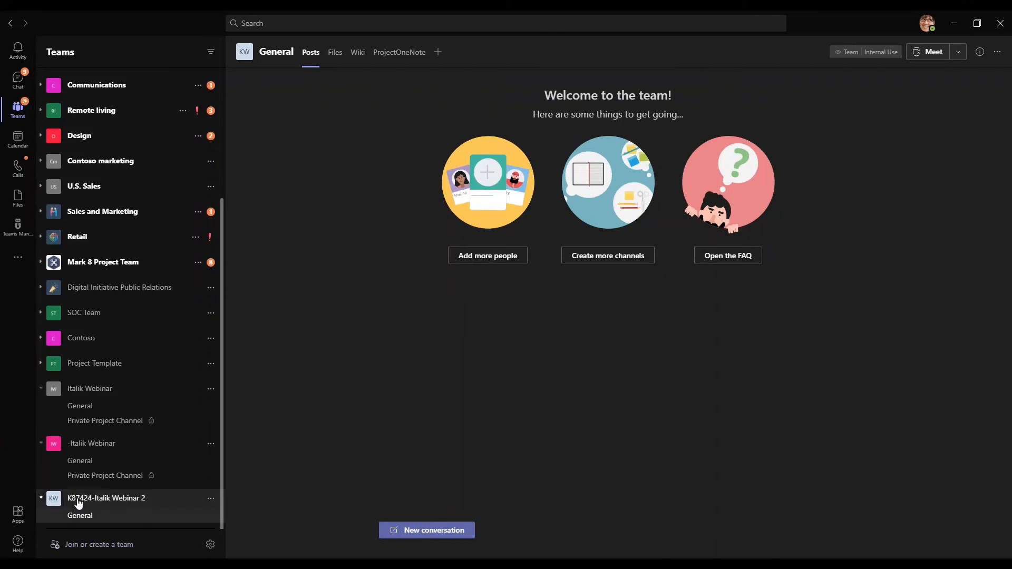
pyautogui.scroll(-3, 102, 340)
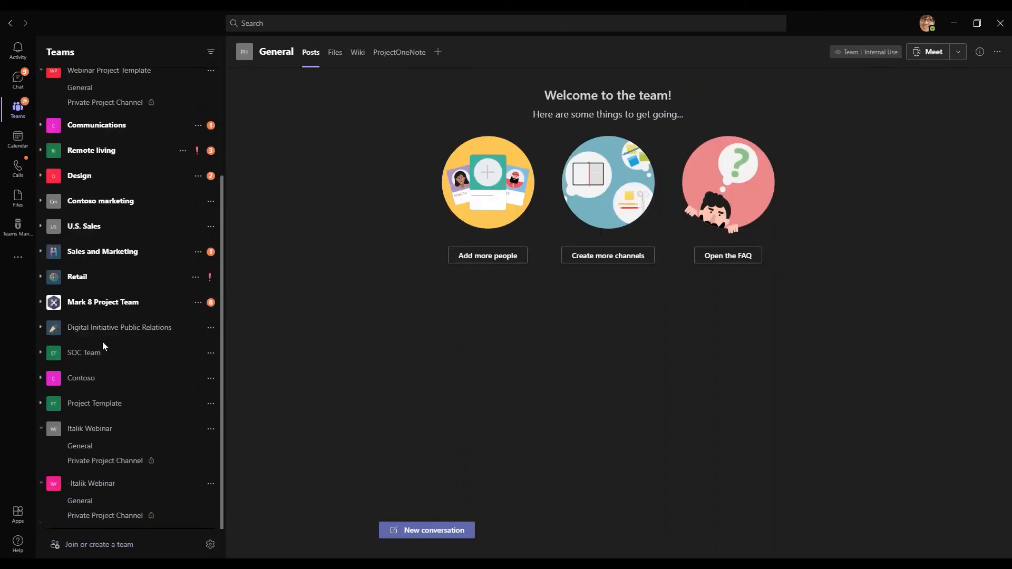
pyautogui.scroll(3, 114, 406)
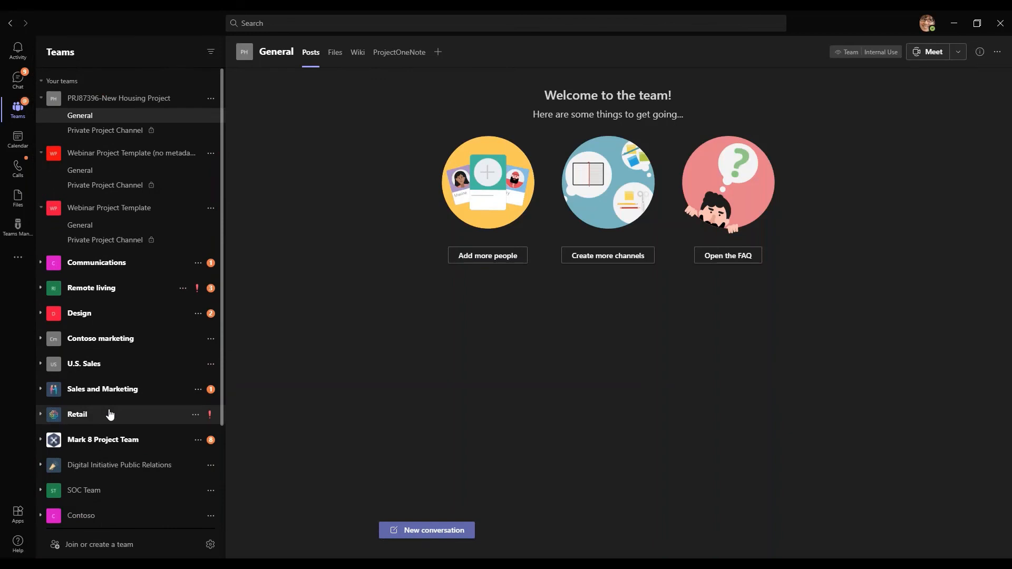
pyautogui.scroll(-3, 109, 415)
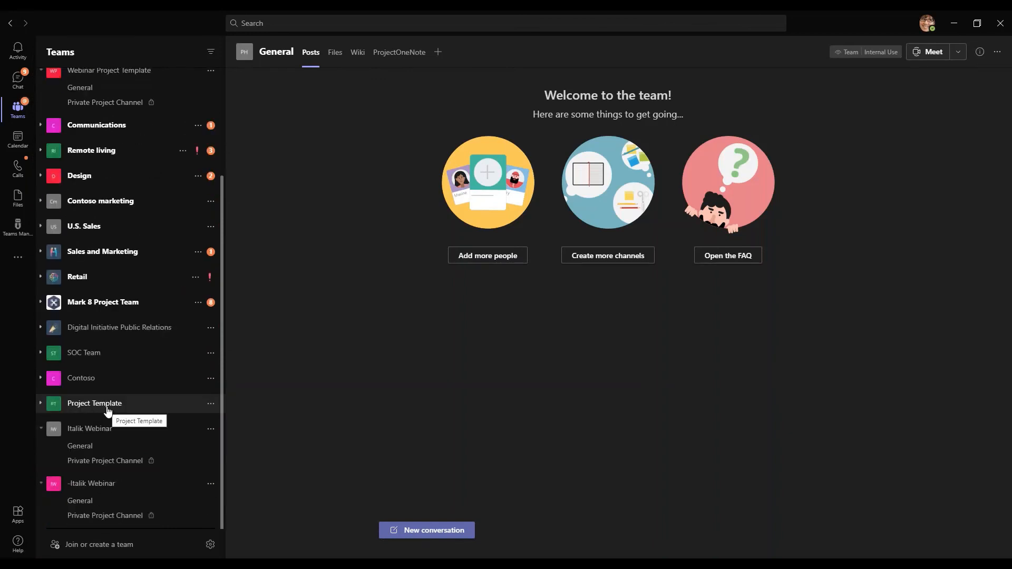
pyautogui.scroll(3, 108, 411)
# Review the OneNote and Teams prefixes of the Company NC naming convention in the Teams Manager settings and close it without updating.
pyautogui.click(18, 226)
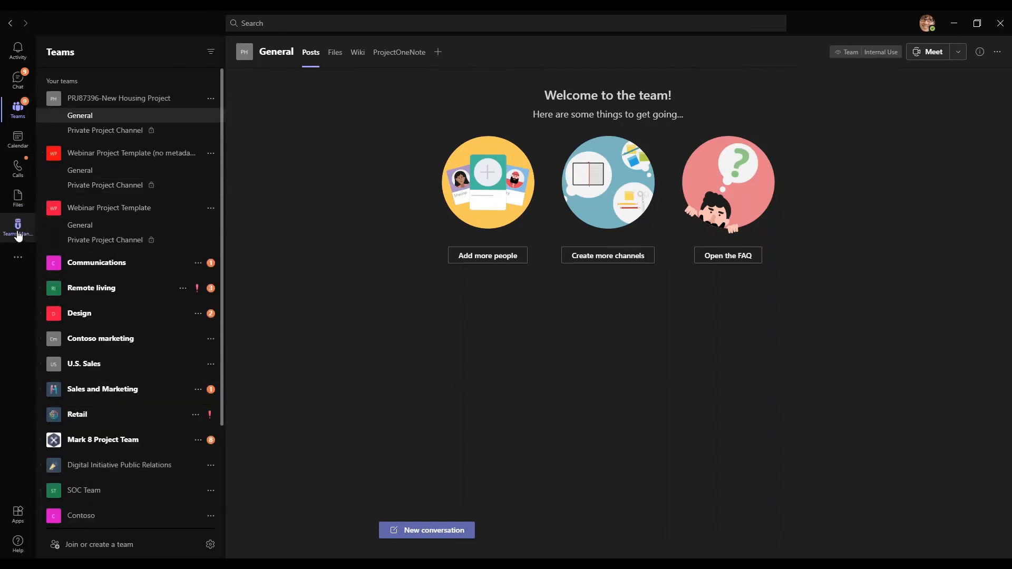
pyautogui.click(295, 57)
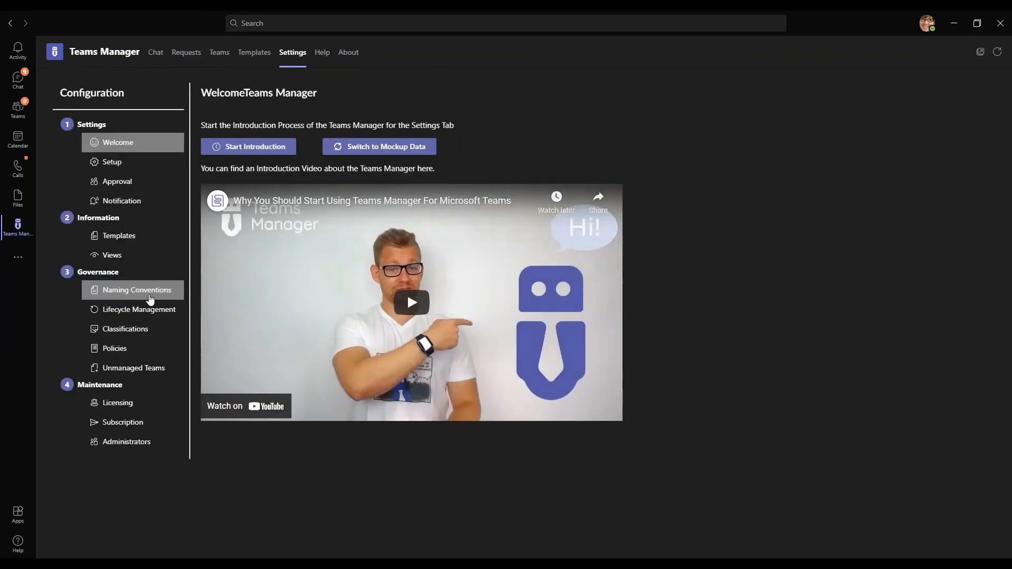
pyautogui.click(150, 298)
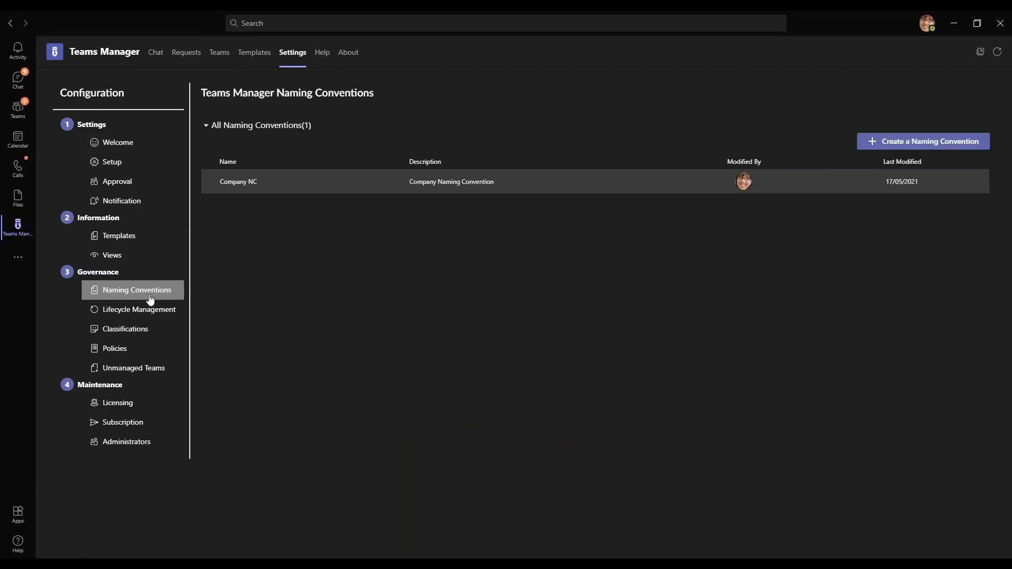
pyautogui.click(131, 355)
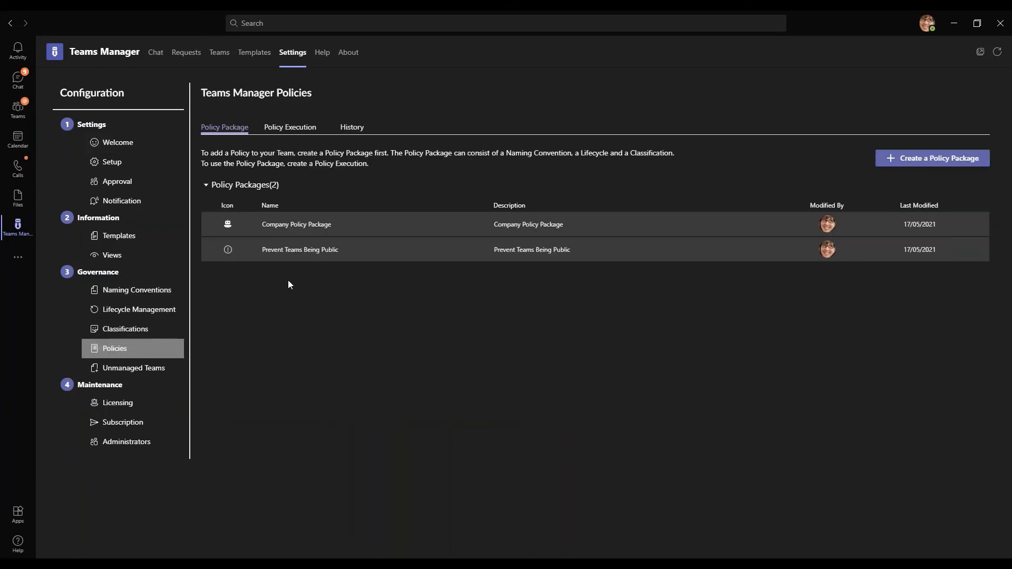
pyautogui.click(161, 291)
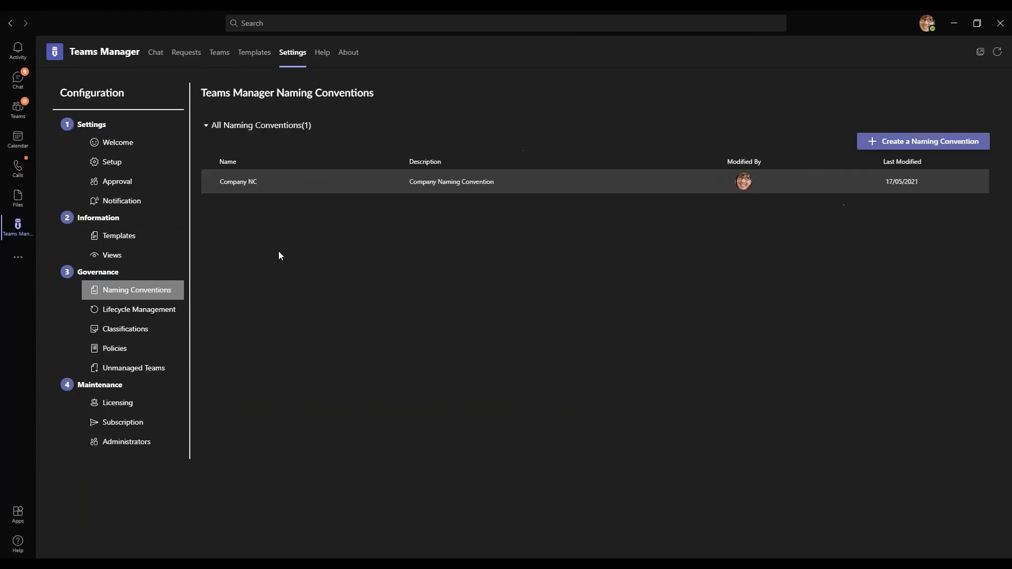
pyautogui.click(236, 182)
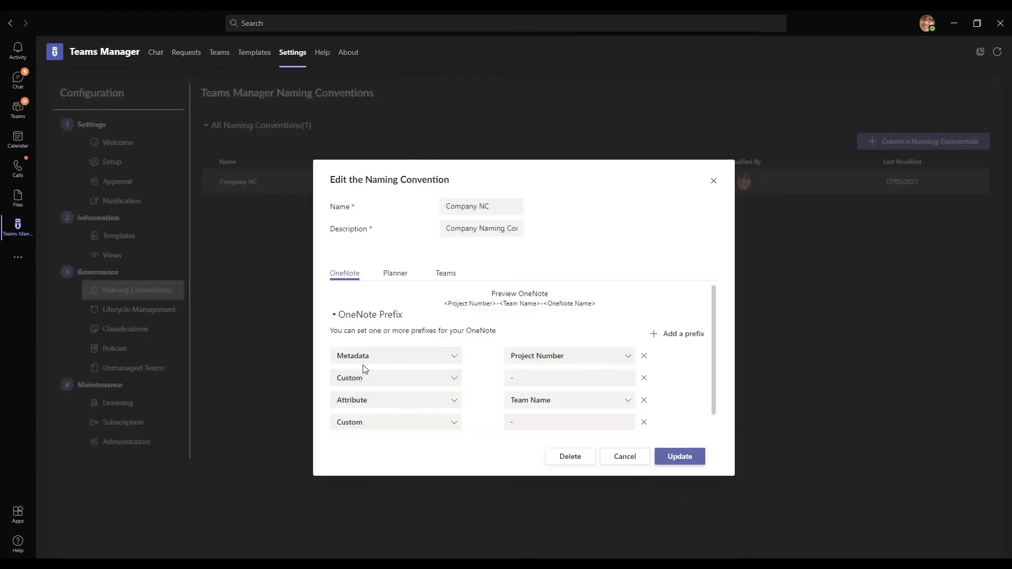
pyautogui.click(446, 274)
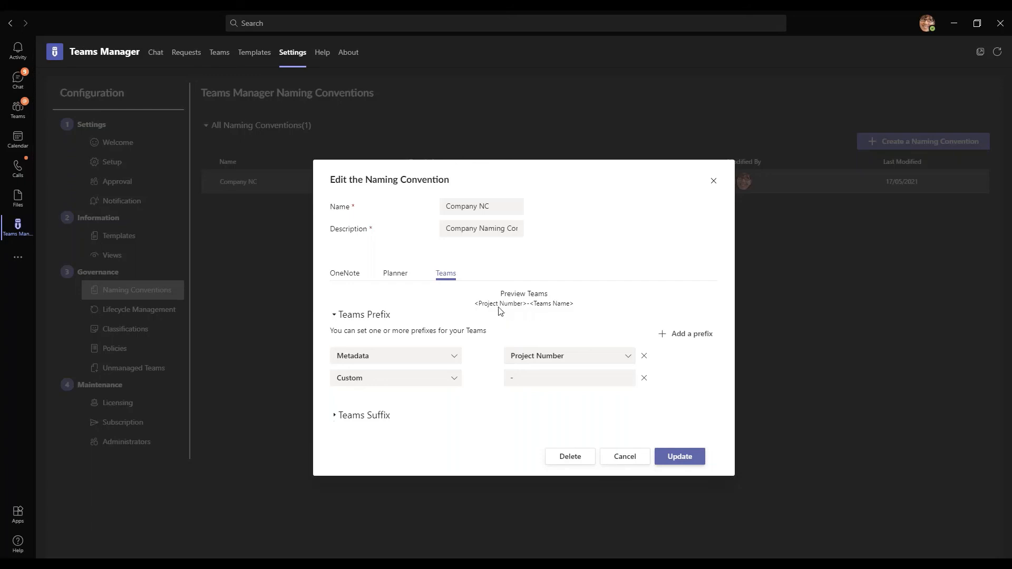
pyautogui.click(624, 455)
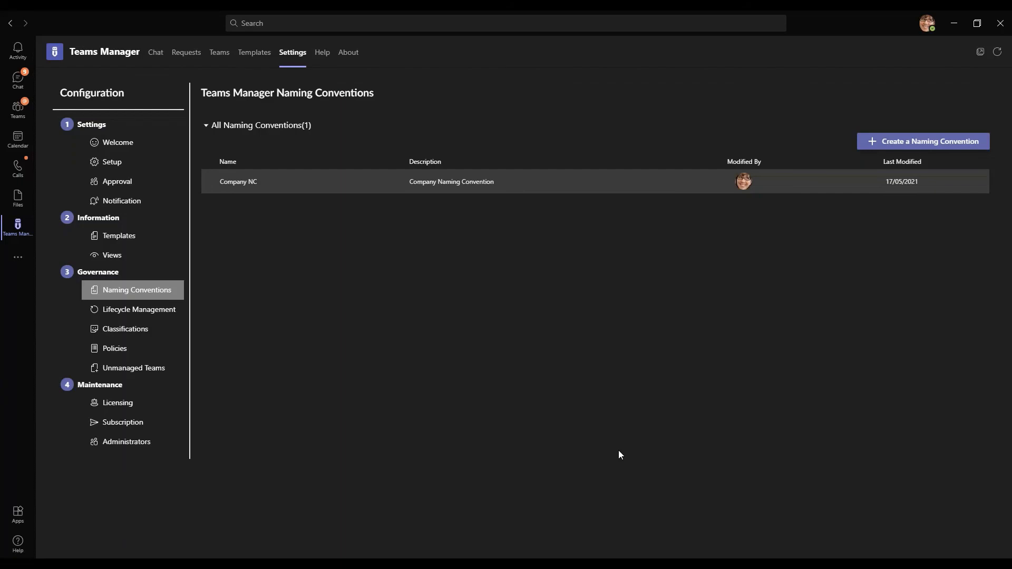
# Switch to the Microsoft Teams Governance presentation in PowerPoint and start the slide show from the Any Questions? slide.
pyautogui.hotkey('alt', 'Tab')
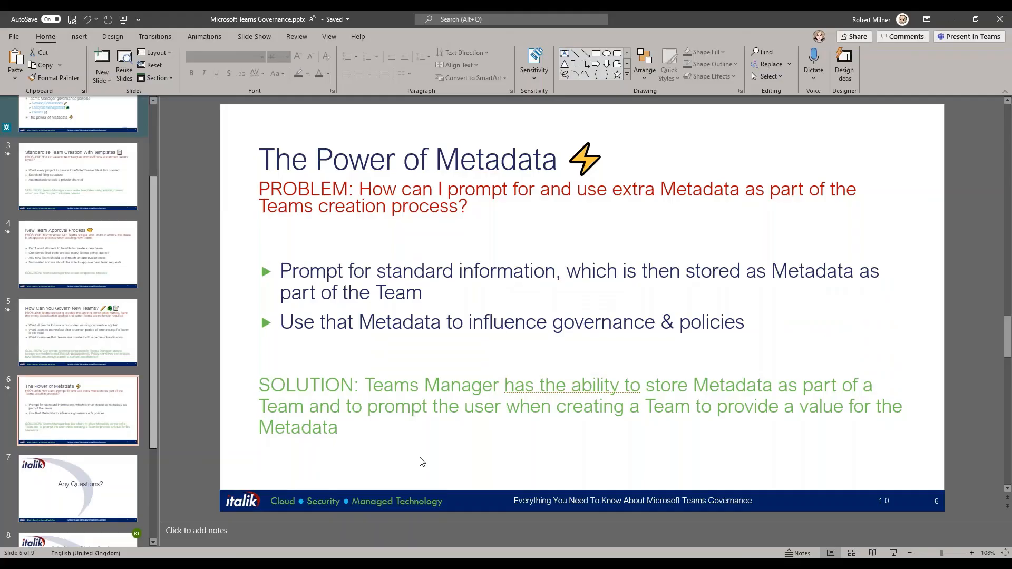
pyautogui.click(121, 474)
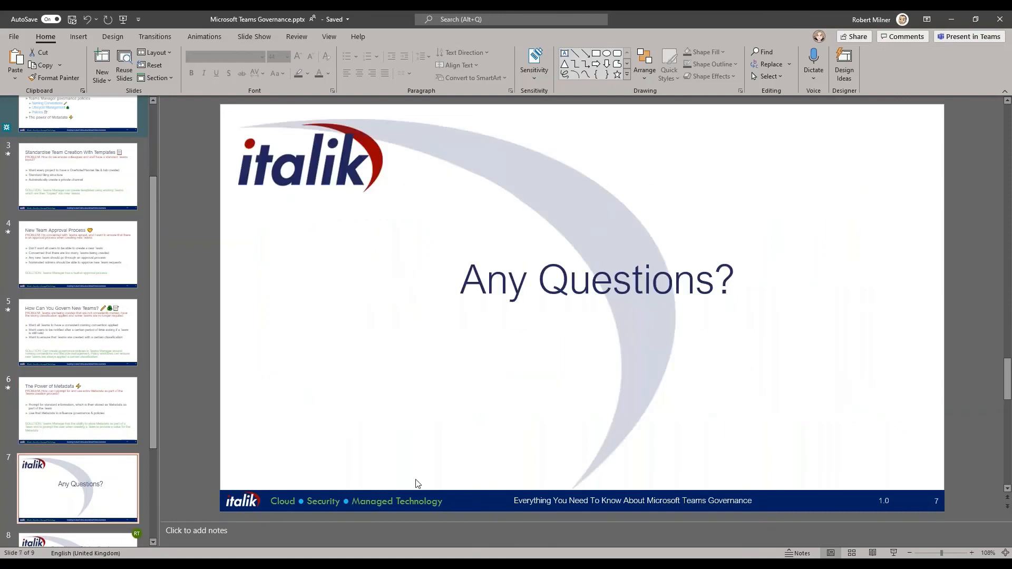
pyautogui.click(893, 552)
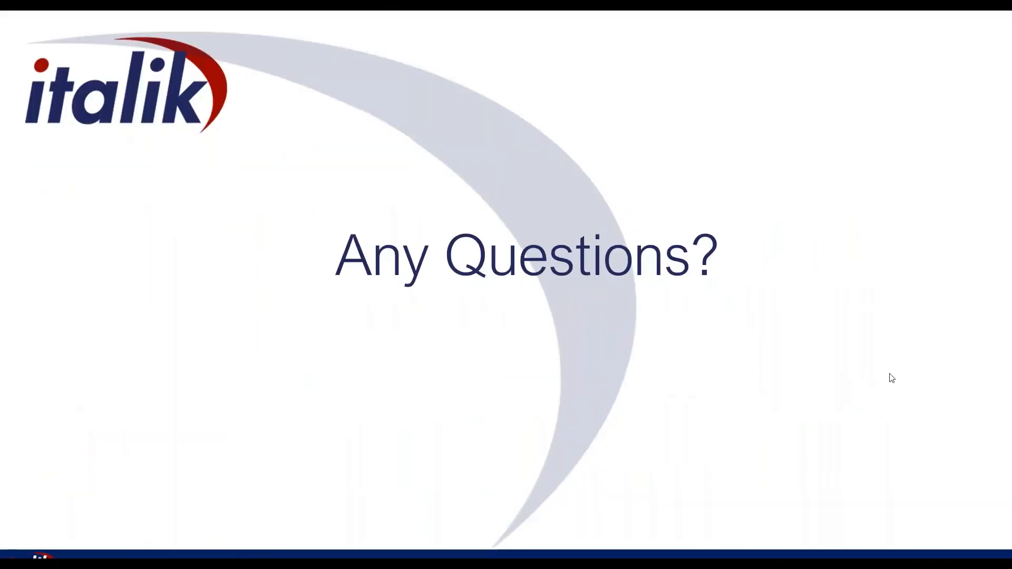